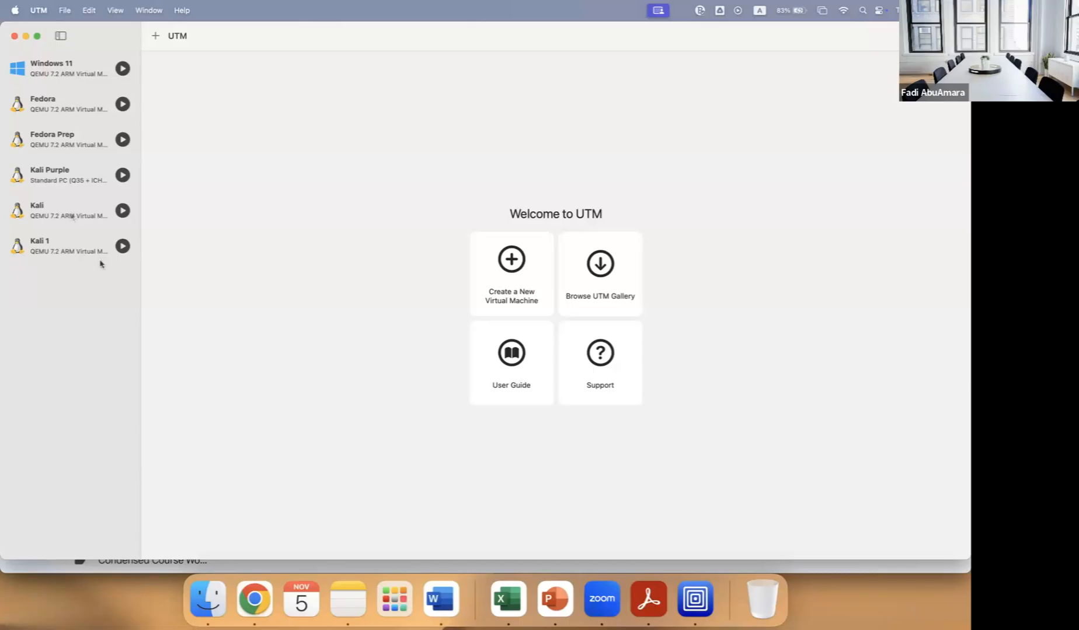
Review the network mode in the Kali 1 virtual machine's settings and close them without saving.
{"action": "right_click", "coordinate": [80, 252]}
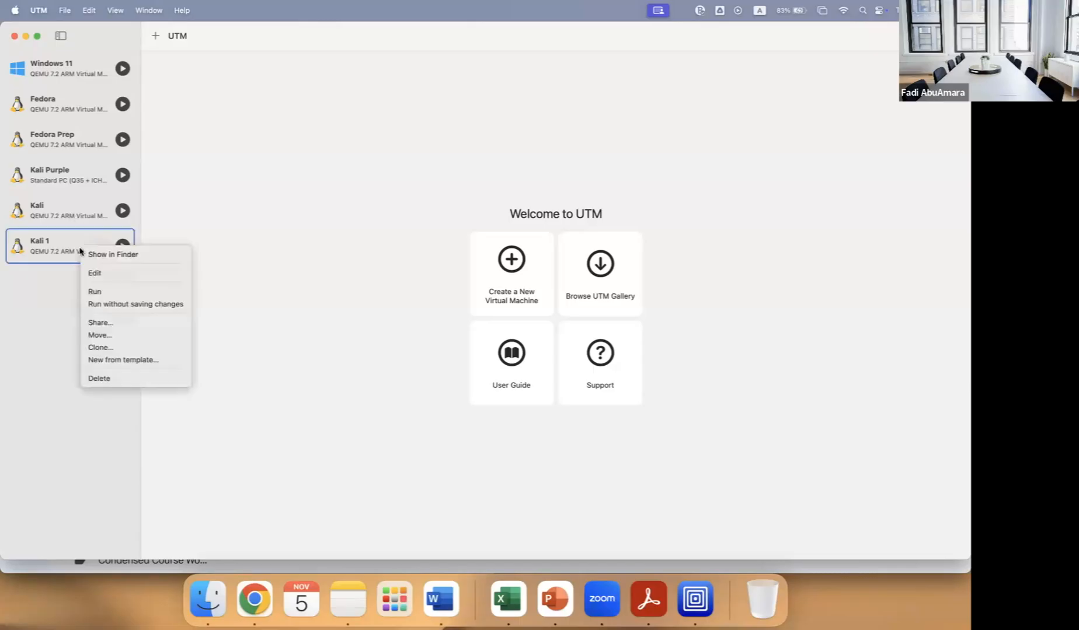
{"action": "left_click", "coordinate": [117, 273]}
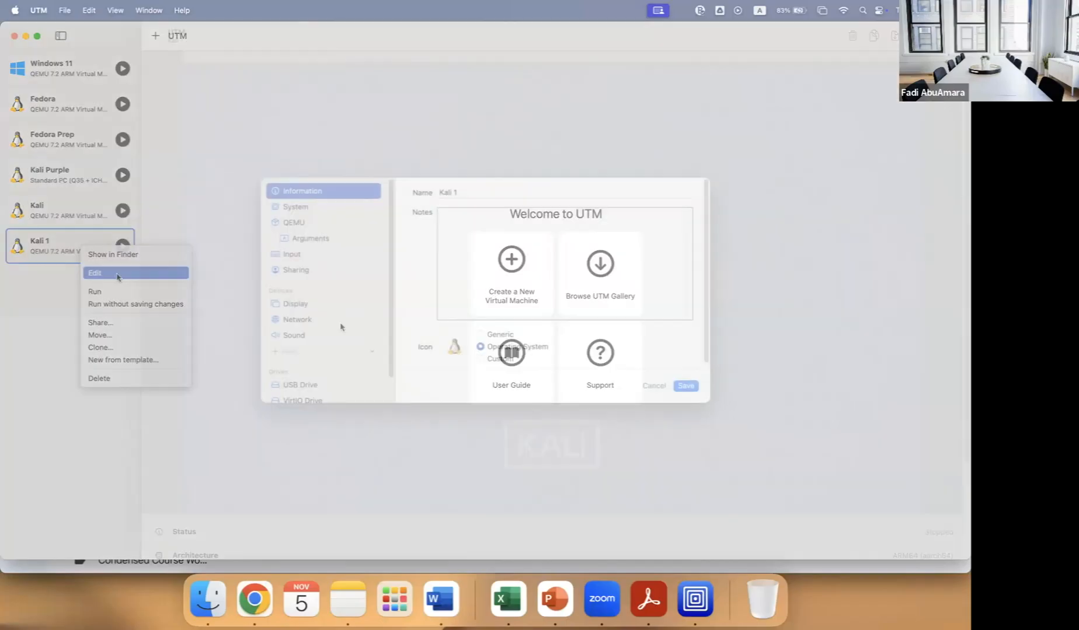
{"action": "left_click", "coordinate": [338, 320]}
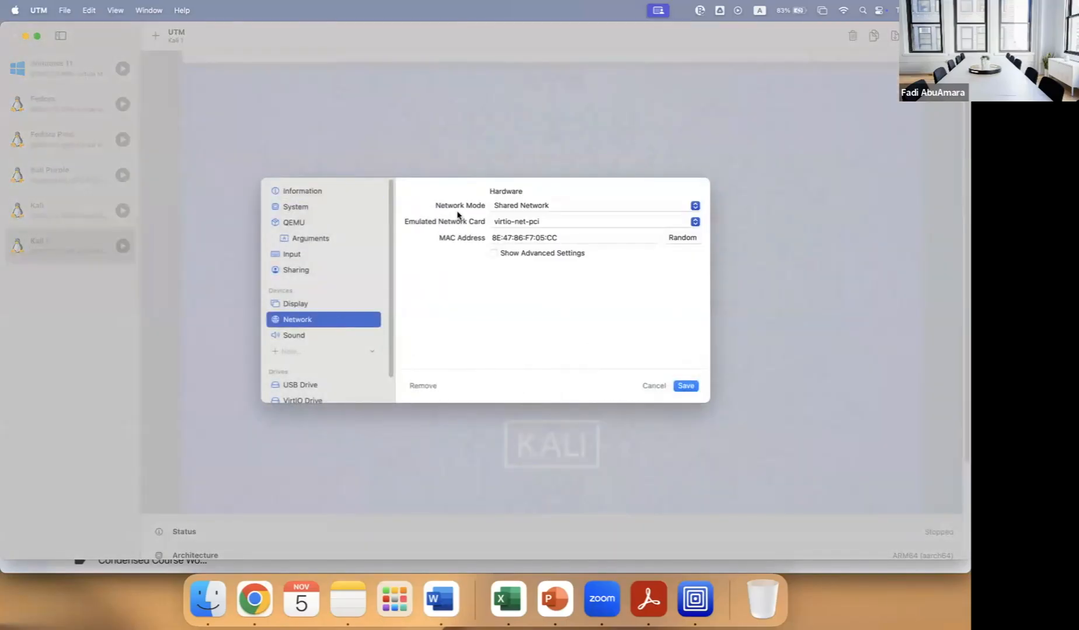
{"action": "key", "text": "Escape"}
Review the settings of the Fedora Prep and Windows 11 virtual machines, cancelling each without saving.
{"action": "right_click", "coordinate": [65, 139]}
{"action": "left_click", "coordinate": [146, 159]}
{"action": "left_click", "coordinate": [650, 386]}
{"action": "right_click", "coordinate": [65, 73]}
{"action": "left_click", "coordinate": [87, 94]}
{"action": "left_click", "coordinate": [644, 387]}
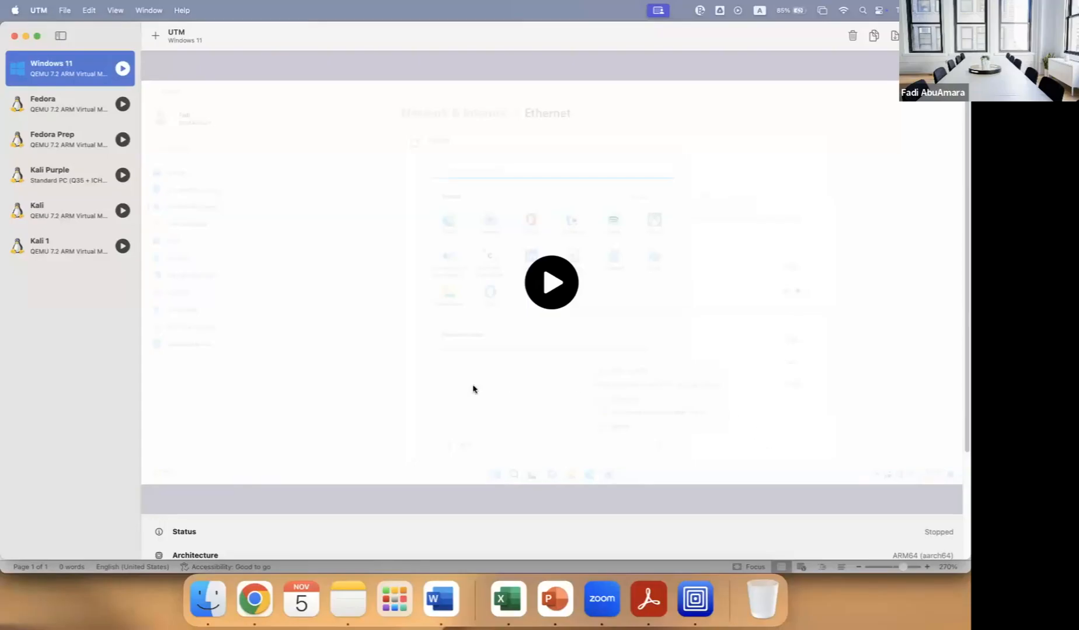
Start the Kali 1, Fedora Prep and Windows 11 virtual machines.
{"action": "double_click", "coordinate": [68, 252]}
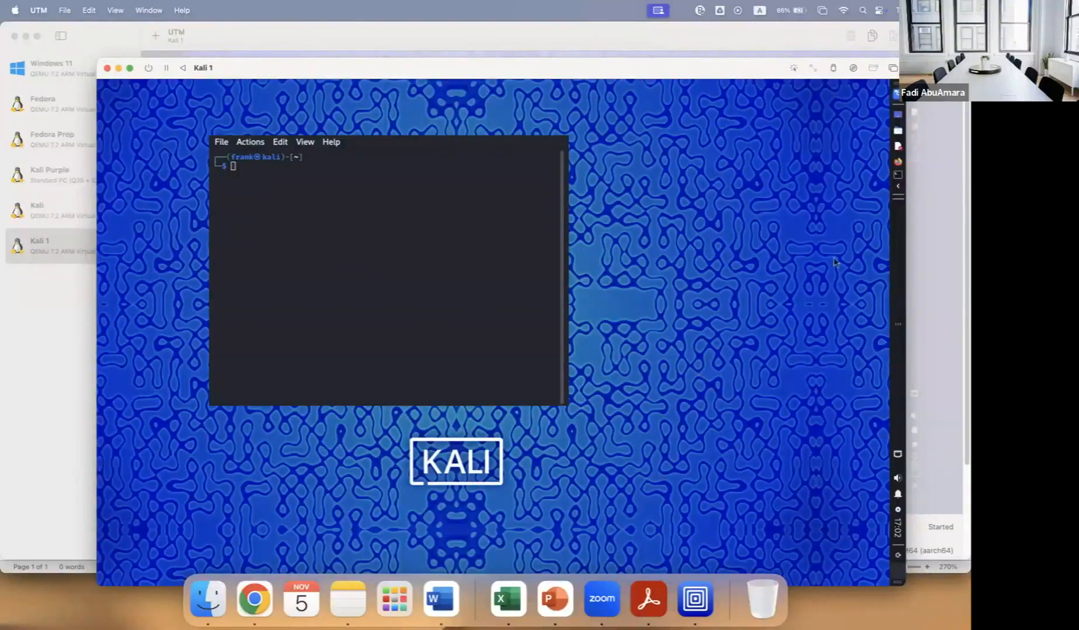
{"action": "left_click", "coordinate": [65, 312]}
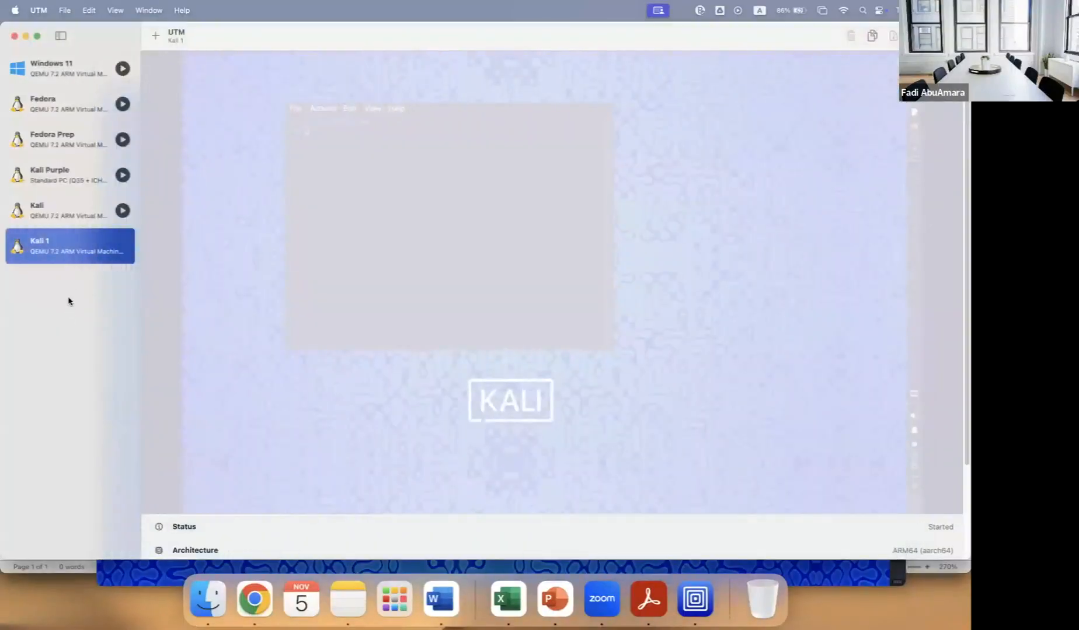
{"action": "left_click", "coordinate": [89, 143]}
{"action": "left_click", "coordinate": [551, 282]}
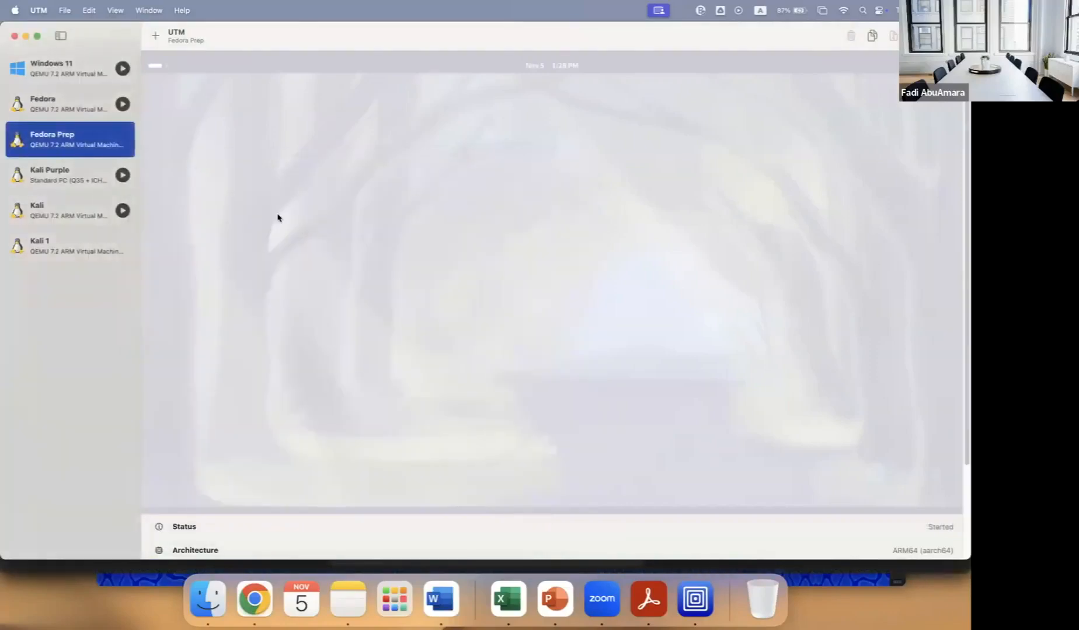
{"action": "left_click", "coordinate": [54, 68]}
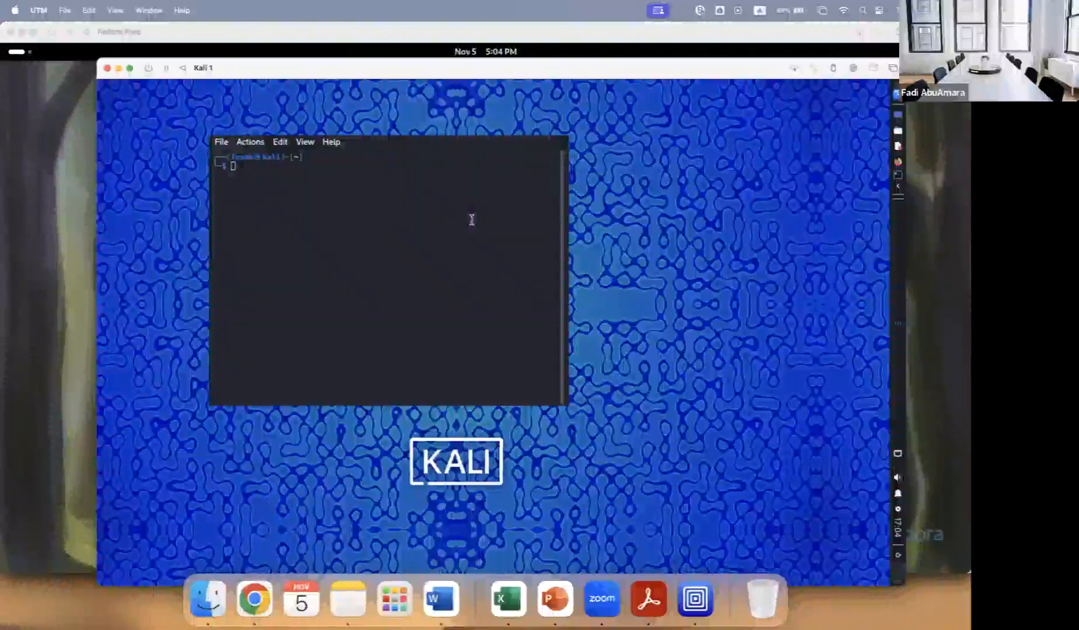
Switch to root with su - in the Kali terminal and run ip addr show eth0, locating the inet line.
{"action": "type", "text": "su -"}
{"action": "key", "text": "Return"}
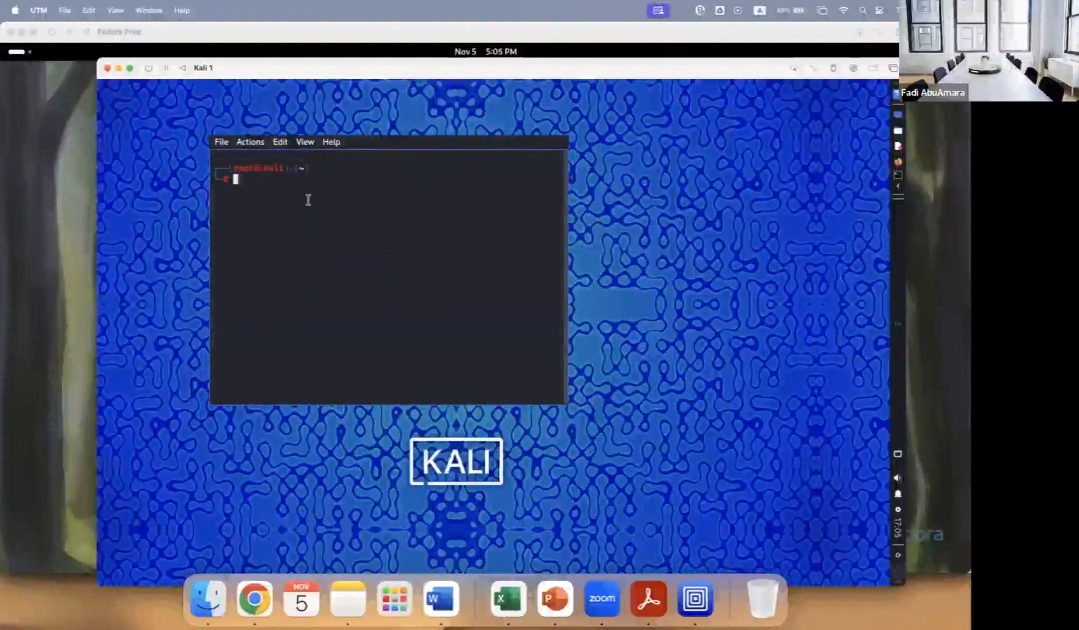
{"action": "type", "text": "ip"}
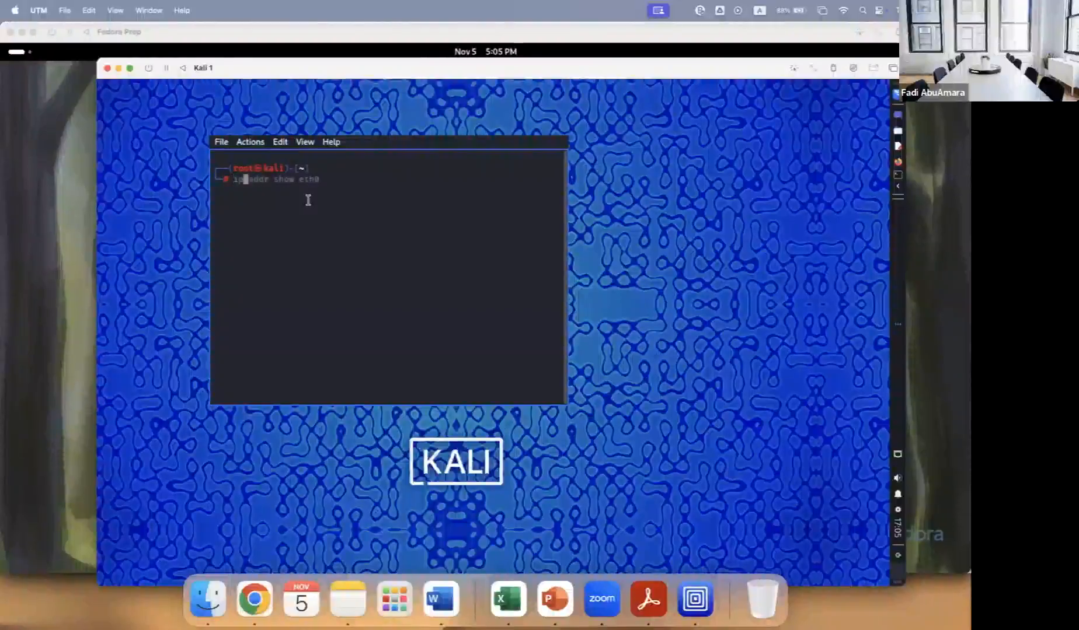
{"action": "key", "text": "Right"}
{"action": "type", "text": "("}
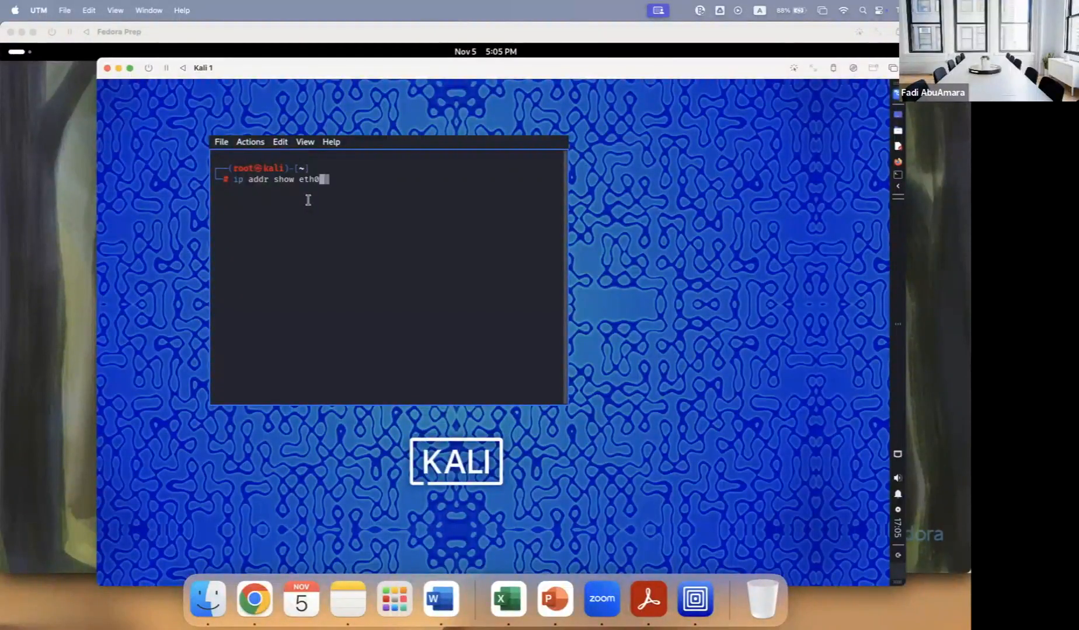
{"action": "type", "text": "ifconfig eth0"}
{"action": "key", "text": "BackSpace"}
{"action": "key", "text": "BackSpace"}
{"action": "key", "text": "BackSpace"}
{"action": "key", "text": "BackSpace"}
{"action": "key", "text": "BackSpace"}
{"action": "key", "text": "BackSpace"}
{"action": "key", "text": "BackSpace"}
{"action": "key", "text": "BackSpace"}
{"action": "key", "text": "BackSpace"}
{"action": "key", "text": "BackSpace"}
{"action": "key", "text": "BackSpace"}
{"action": "key", "text": "BackSpace"}
{"action": "key", "text": "BackSpace"}
{"action": "key", "text": "BackSpace"}
{"action": "key", "text": "Return"}
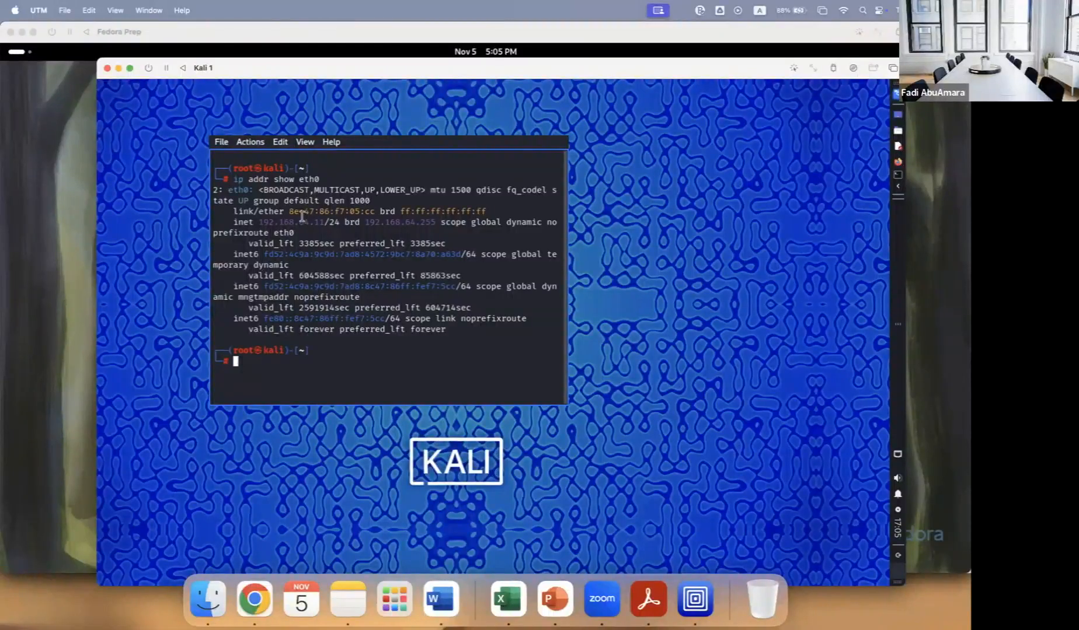
{"action": "double_click", "coordinate": [246, 223]}
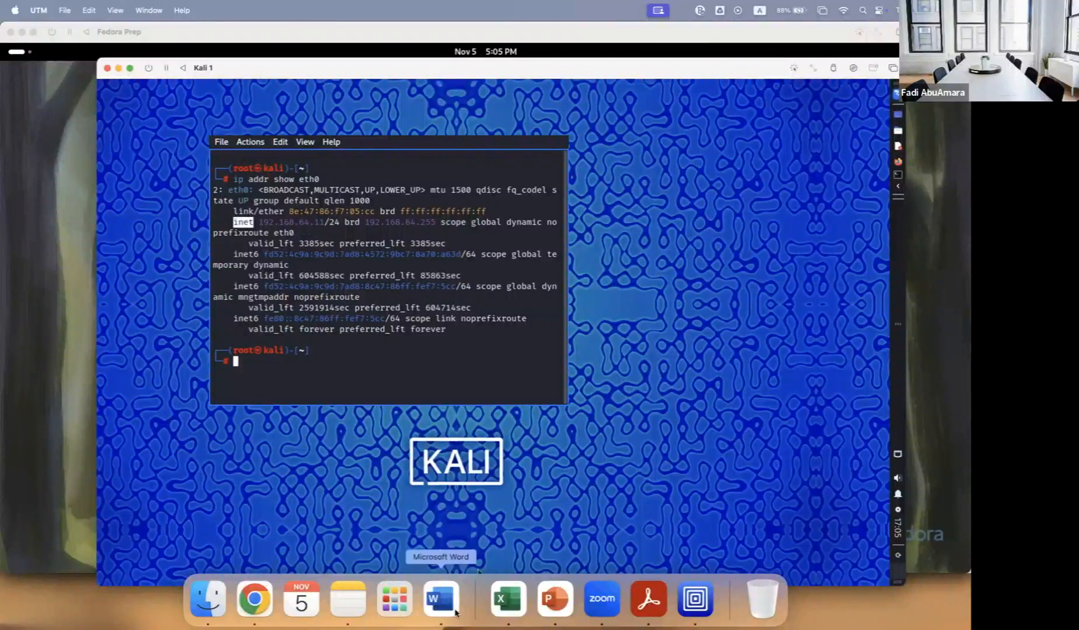
Switch to Word and record the line "Kali: 192.168.64.11/24", leaving a new line below it.
{"action": "left_click", "coordinate": [451, 611]}
{"action": "type", "text": "Kali: 19"}
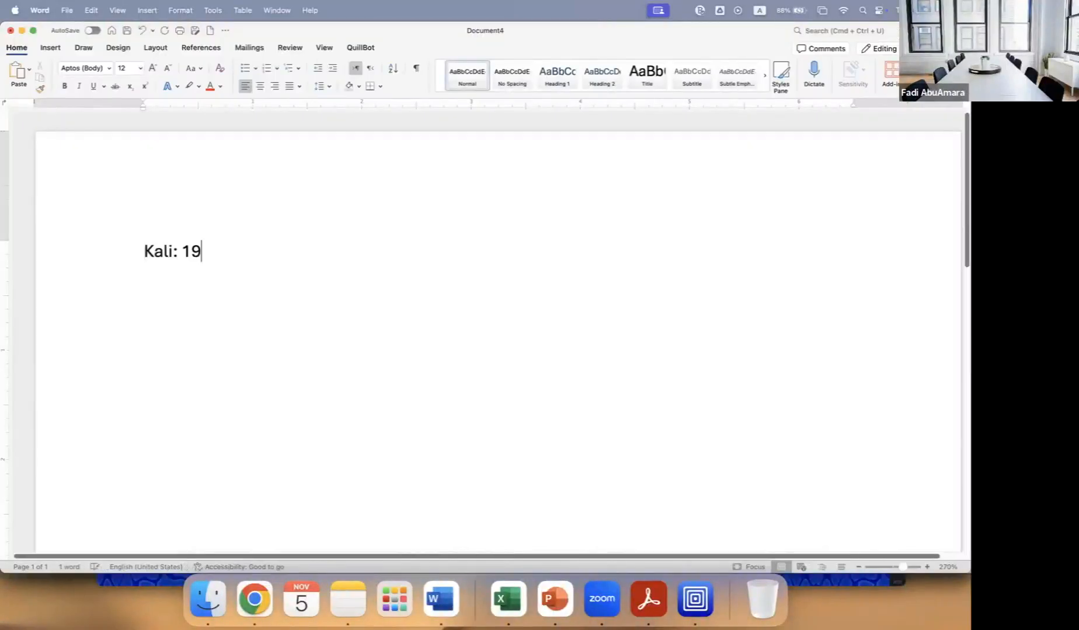
{"action": "type", "text": "2.168.64."}
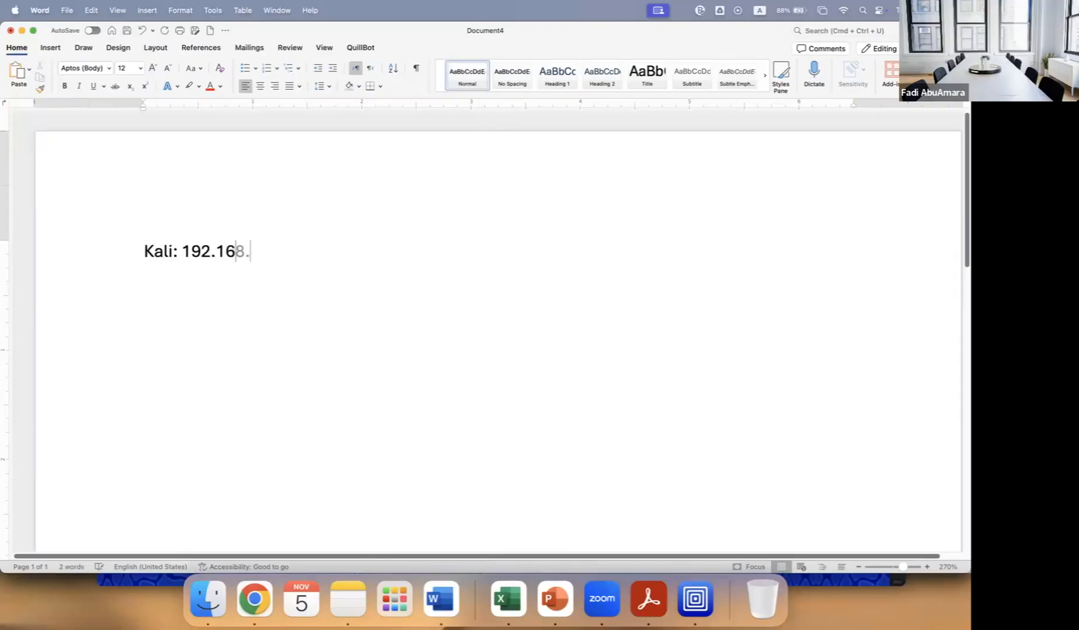
{"action": "type", "text": "11"}
{"action": "key", "text": "super+Tab"}
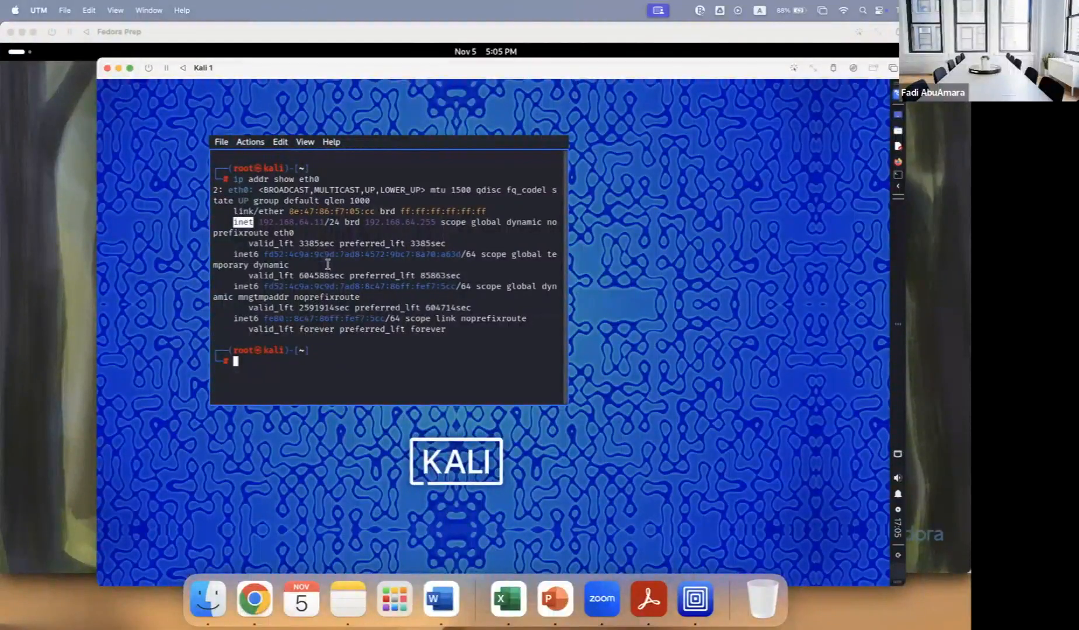
{"action": "key", "text": "super+Tab"}
{"action": "type", "text": "/24"}
{"action": "key", "text": "super+Tab"}
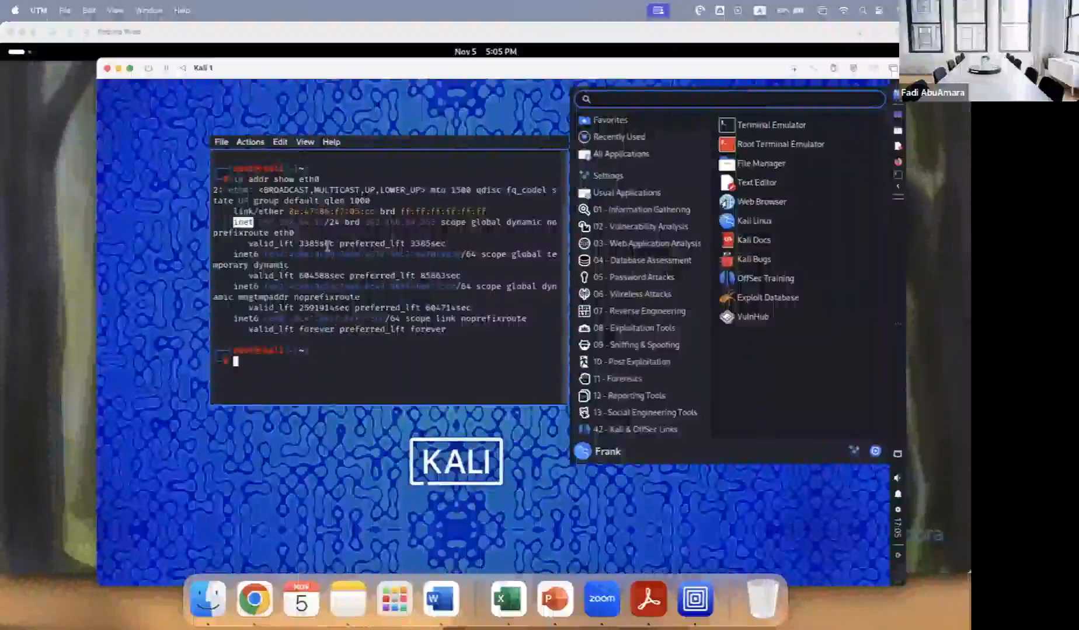
{"action": "key", "text": "super+Tab"}
{"action": "key", "text": "Return"}
Switch to the Fedora Prep machine, open a terminal as root with su - and clear it.
{"action": "key", "text": "super+Tab"}
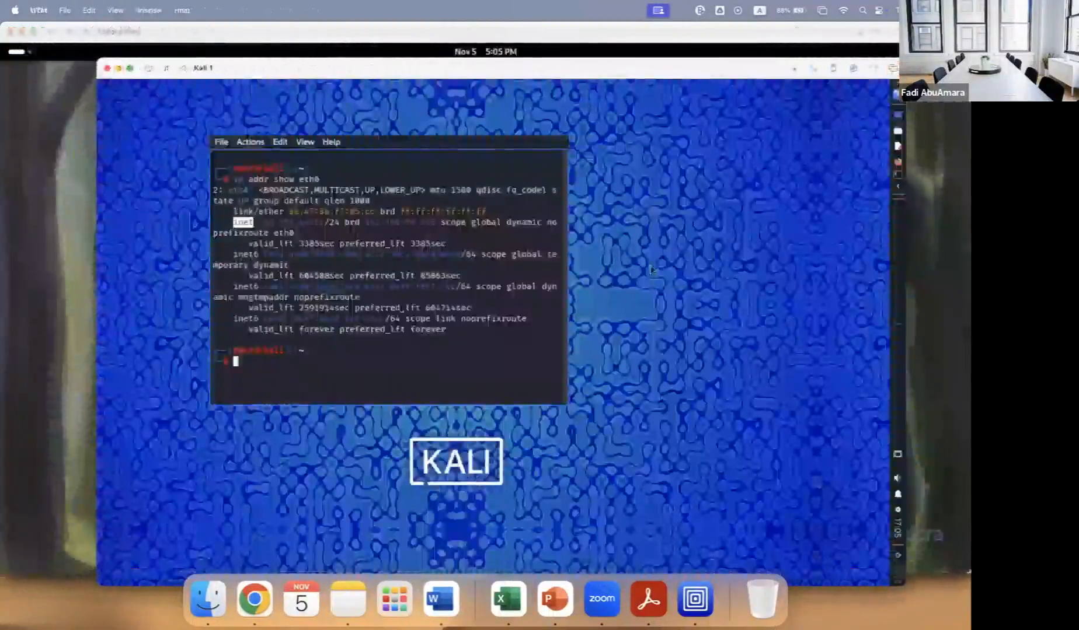
{"action": "key", "text": "super+grave"}
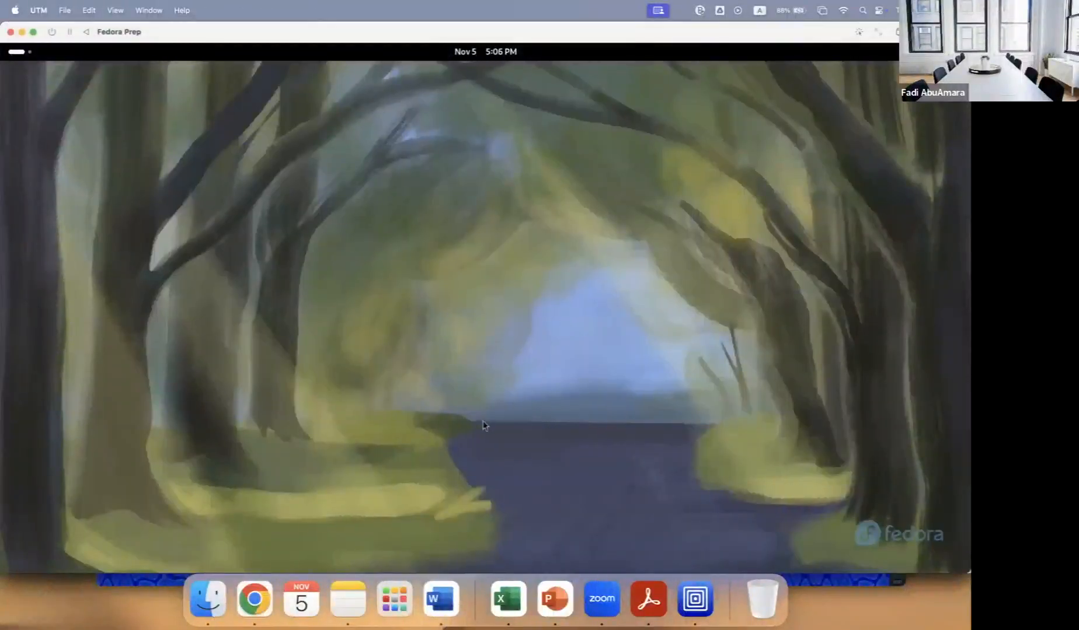
{"action": "key", "text": "ctrl+alt+t"}
{"action": "type", "text": "su -"}
{"action": "key", "text": "Return"}
{"action": "key", "text": "Return"}
{"action": "key", "text": "ctrl+l"}
Run ip addr show enp0s1 in the Fedora terminal and locate its inet line.
{"action": "type", "text": "ip addr "}
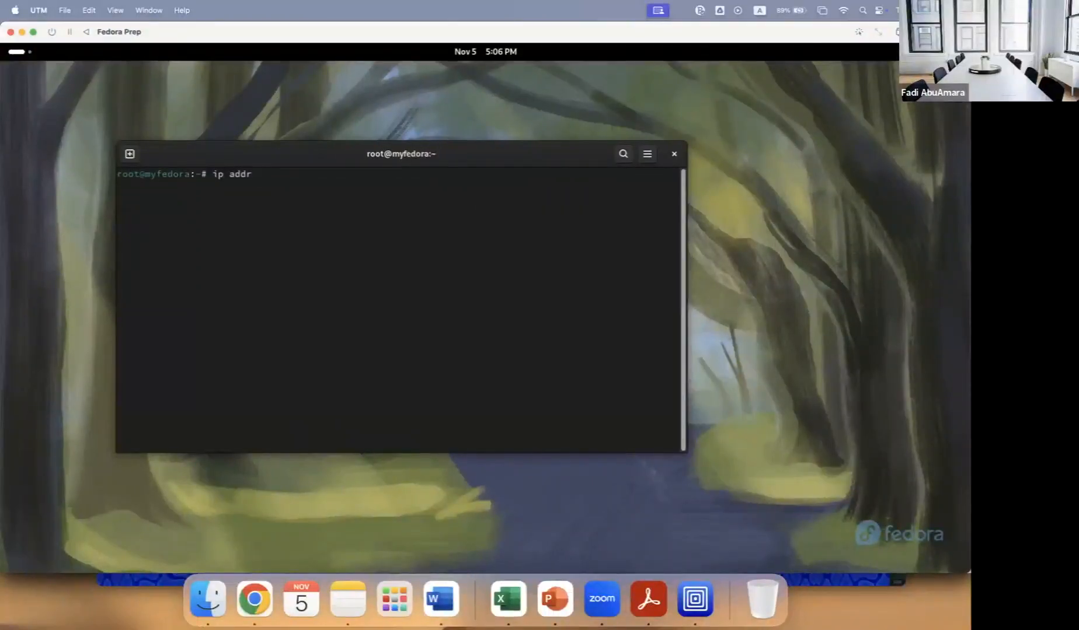
{"action": "type", "text": "show"}
{"action": "type", "text": "enp0s1"}
{"action": "key", "text": "Return"}
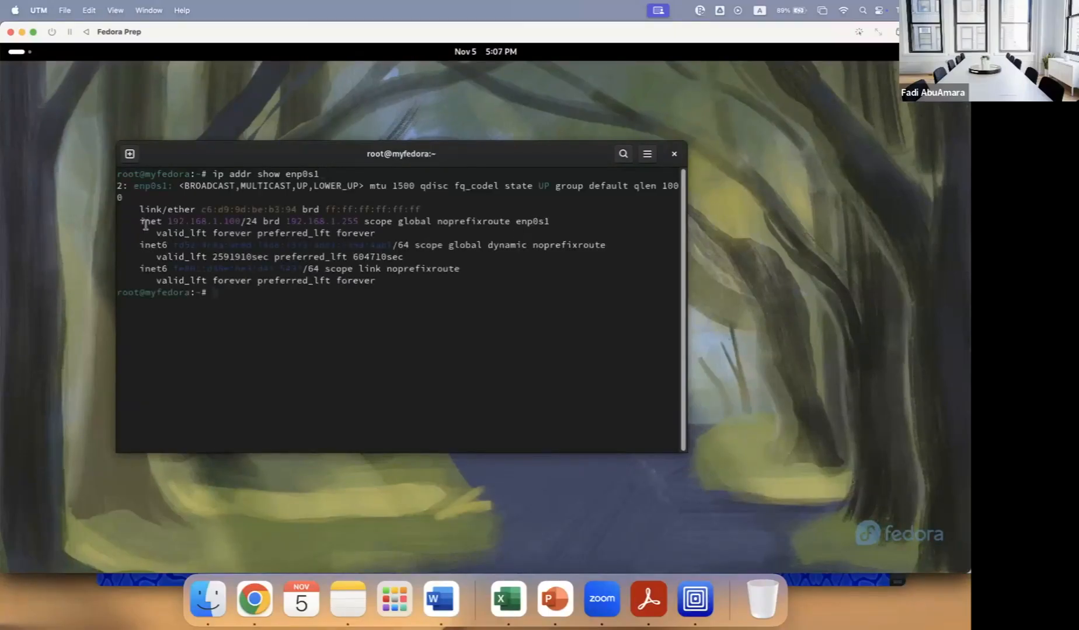
{"action": "double_click", "coordinate": [146, 223]}
Rerun the enp0s1 address query filtered to inet lines with ip addr show enp0s1|grep inet.
{"action": "key", "text": "Return"}
{"action": "key", "text": "Up"}
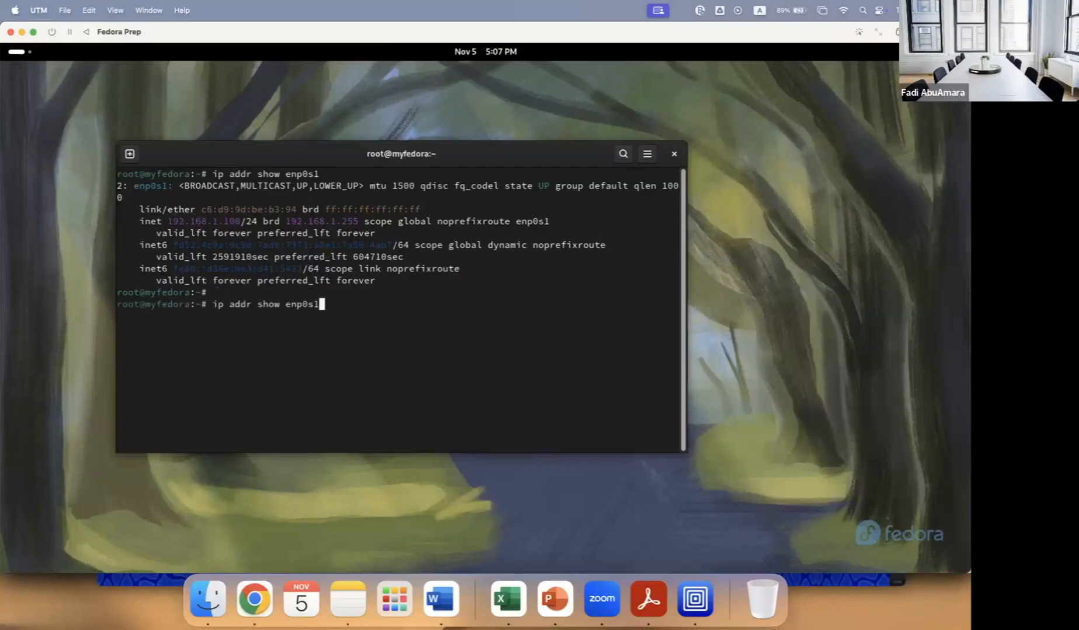
{"action": "type", "text": "enp0s1|grep inet"}
{"action": "key", "text": "Return"}
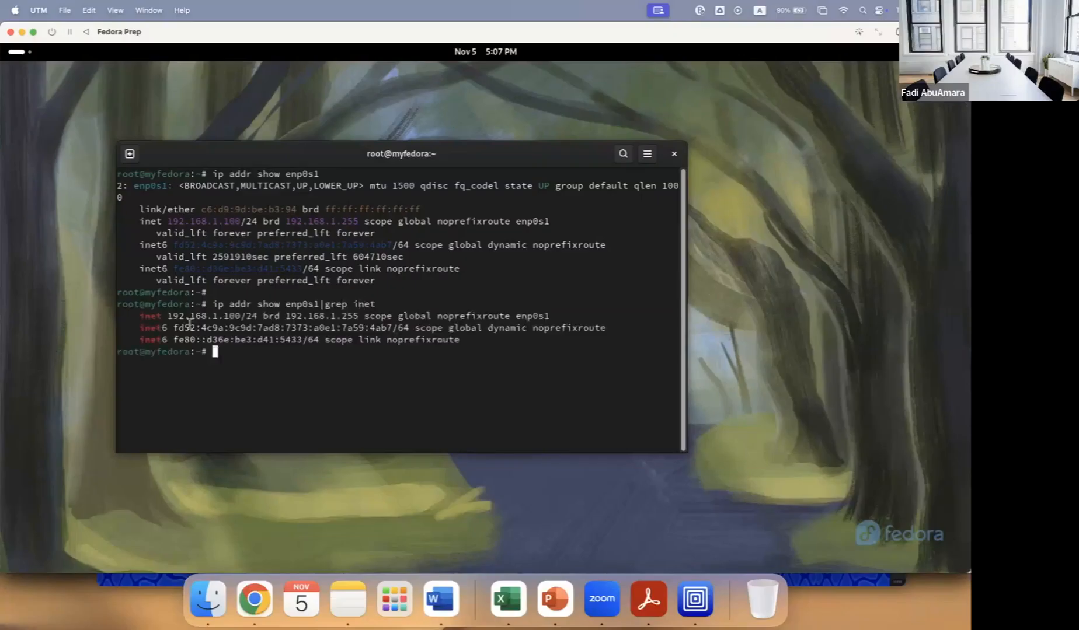
{"action": "left_click_drag", "start_coordinate": [320, 304], "coordinate": [198, 304]}
{"action": "left_click", "coordinate": [365, 304]}
{"action": "double_click", "coordinate": [365, 304]}
Switch to Word, record "Fedora: 192.168.1.100/24" and begin a Windows line below it.
{"action": "left_click", "coordinate": [442, 606]}
{"action": "key", "text": "super+Tab"}
{"action": "key", "text": "super+Tab"}
{"action": "key", "text": "Return"}
{"action": "type", "text": "W"}
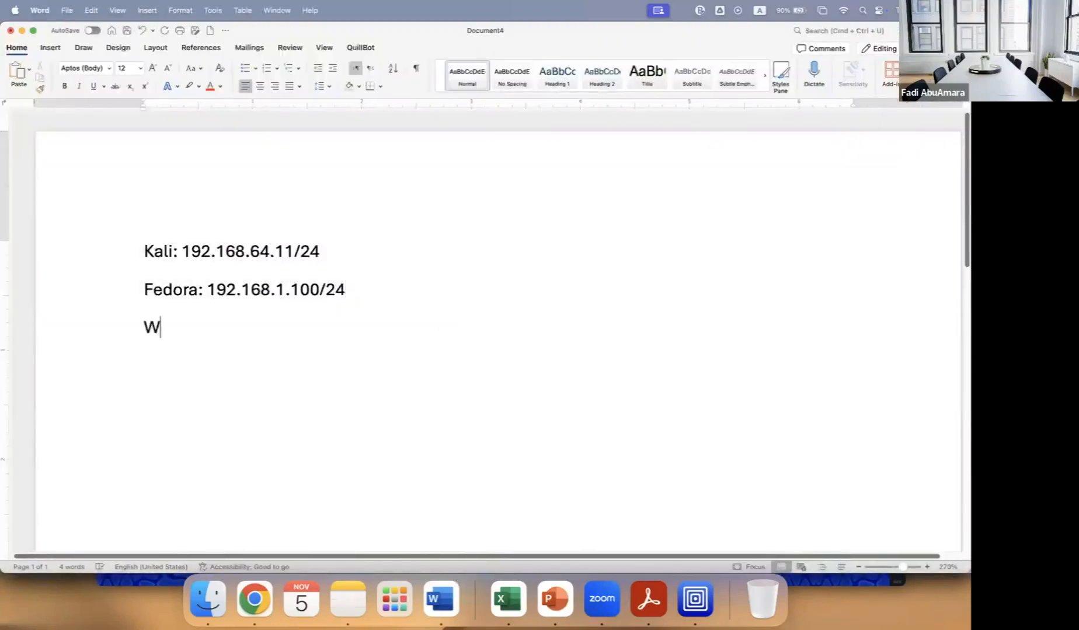
{"action": "type", "text": "indows"}
Look up the IPv4 address in Windows 11's Ethernet settings and complete the Windows line in Word with 192.168.64.6/24.
{"action": "key", "text": "super+Tab"}
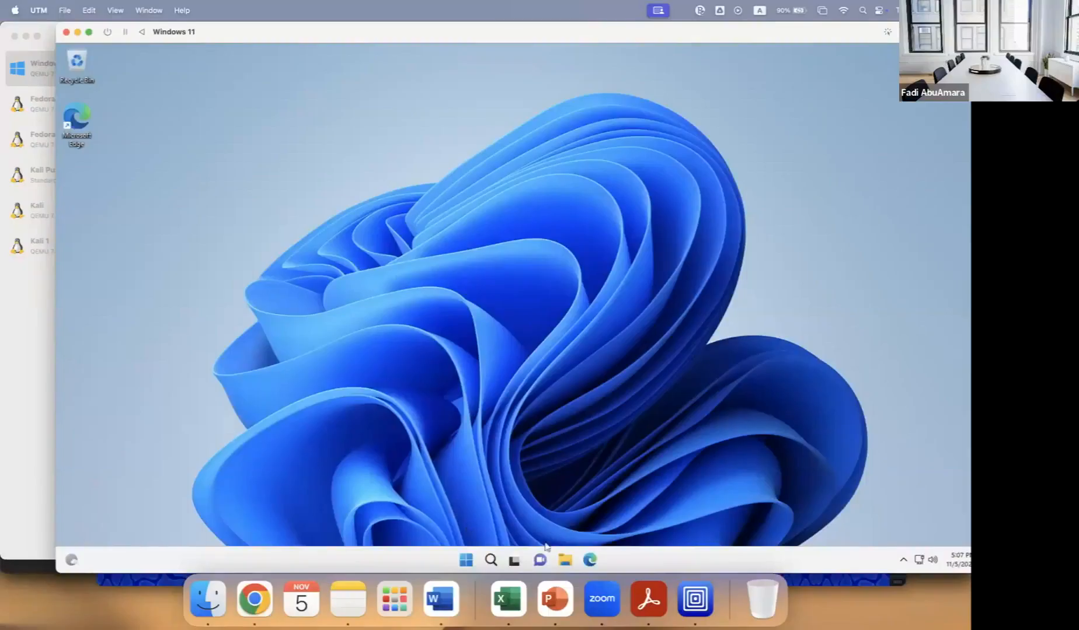
{"action": "key", "text": "super"}
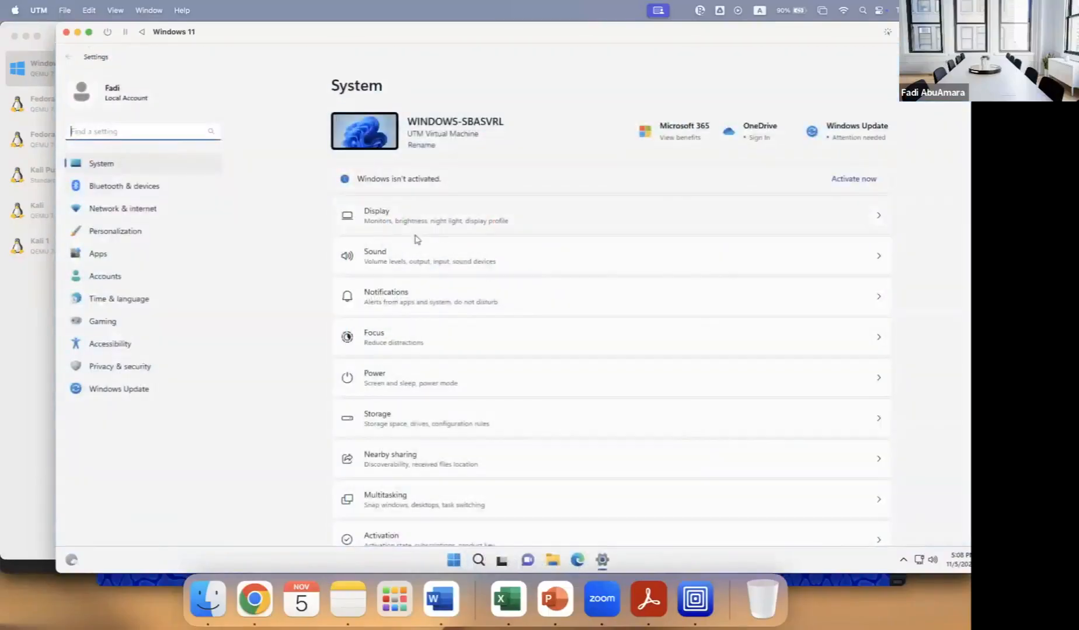
{"action": "left_click", "coordinate": [148, 211]}
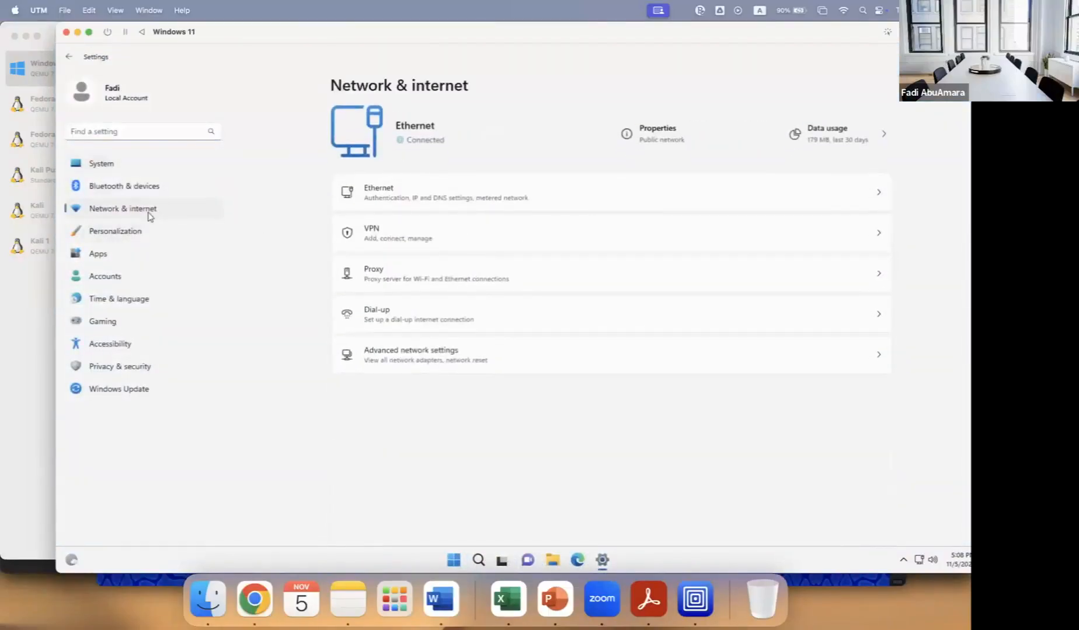
{"action": "left_click", "coordinate": [385, 194]}
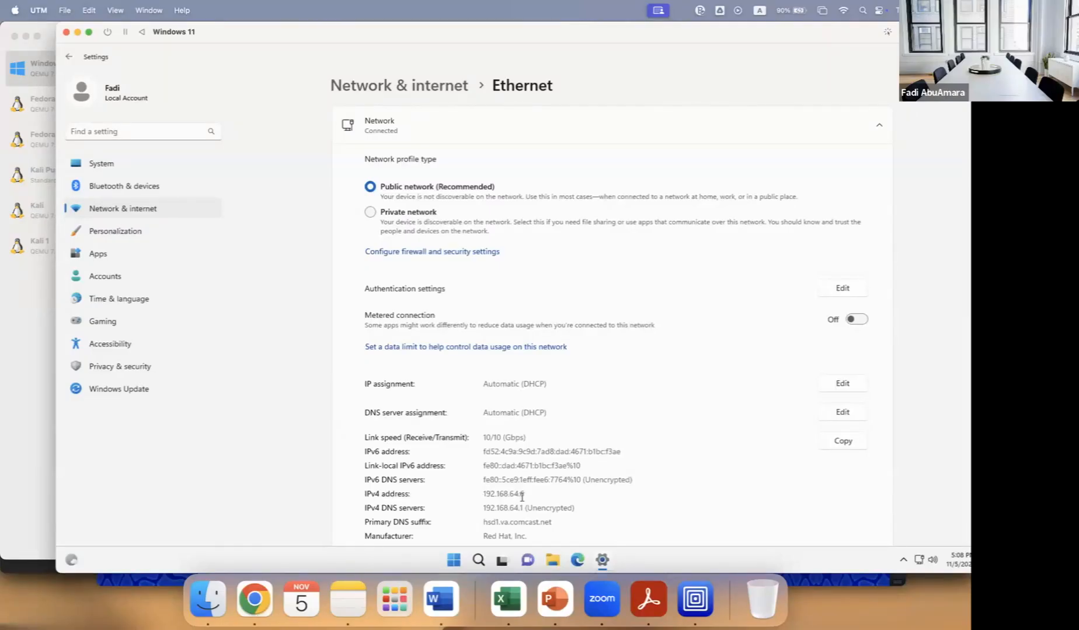
{"action": "key", "text": "super+Tab"}
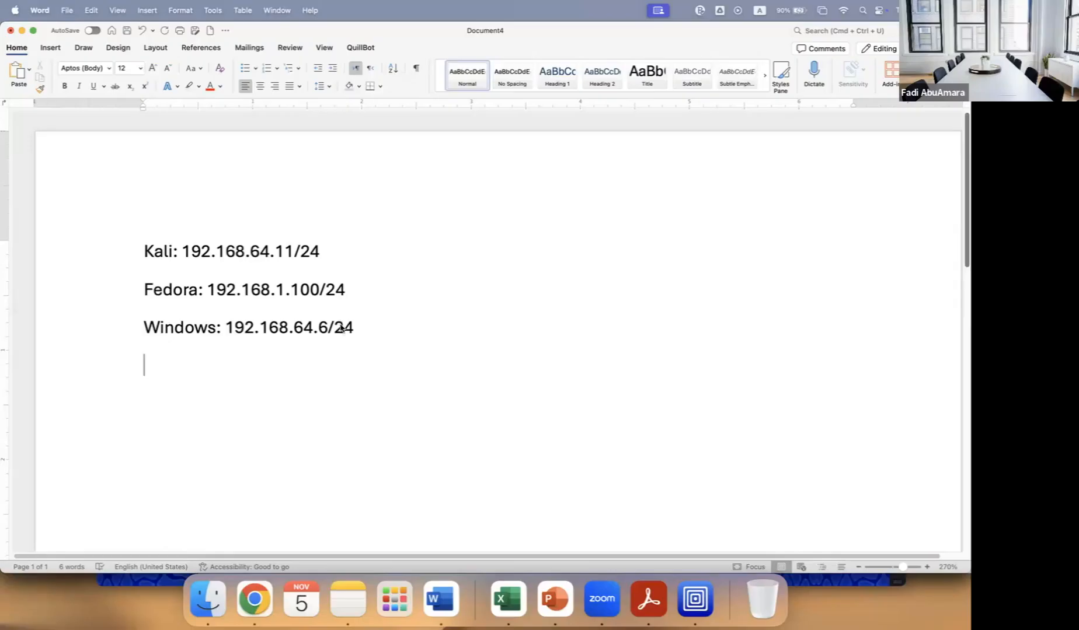
{"action": "double_click", "coordinate": [342, 328]}
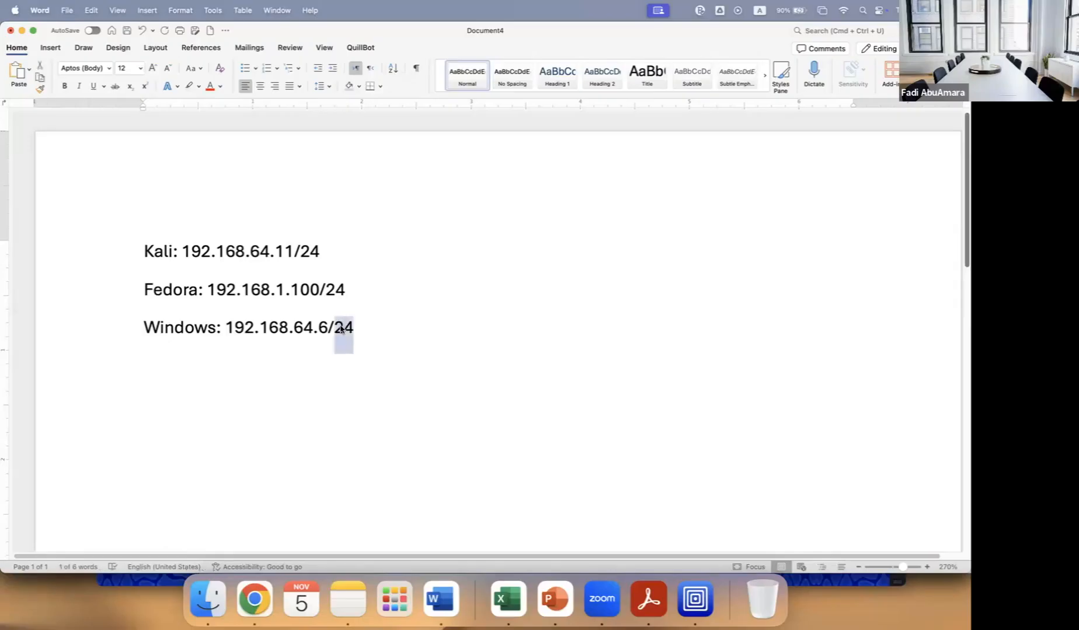
Highlight the 192.168.64 network portion in yellow on the Kali and Windows lines, and select 192.168.1 on the Fedora line.
{"action": "left_click_drag", "start_coordinate": [183, 252], "coordinate": [269, 255]}
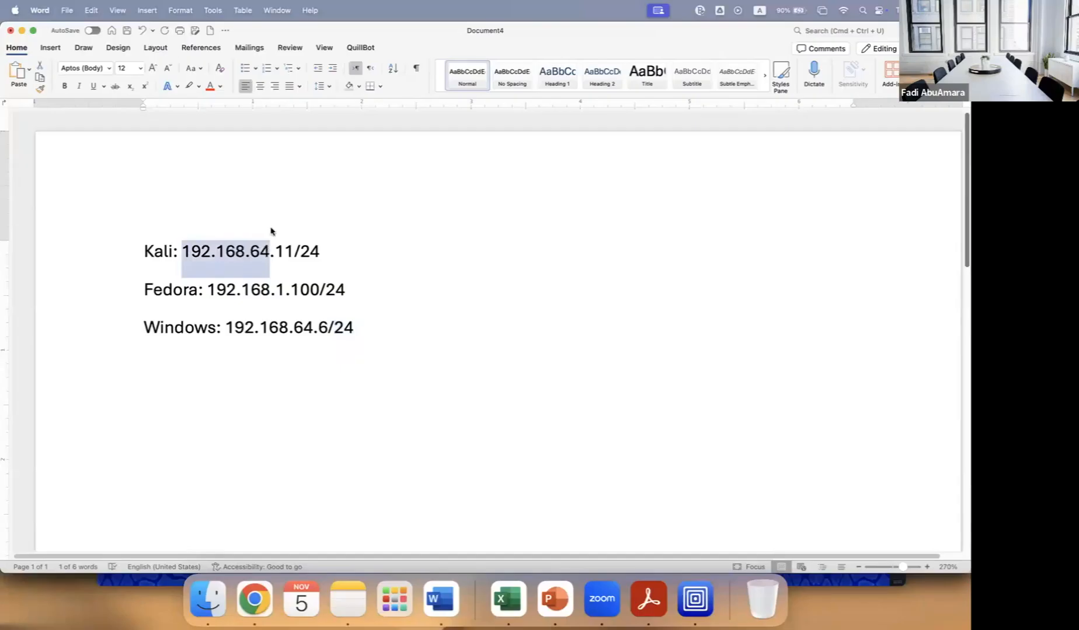
{"action": "left_click", "coordinate": [198, 87]}
{"action": "left_click", "coordinate": [190, 112]}
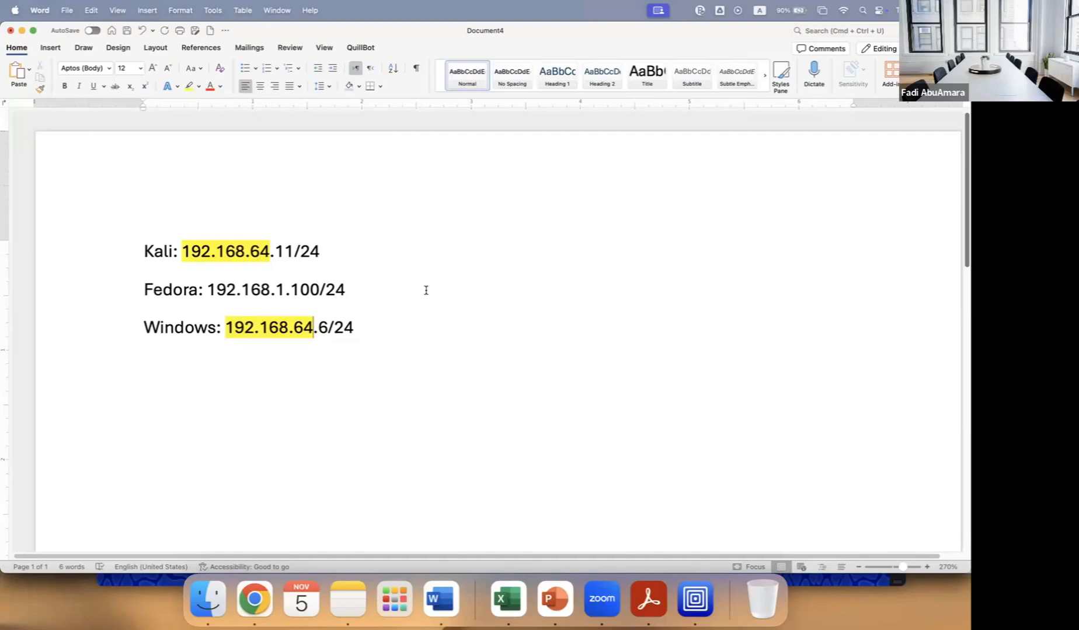
{"action": "left_click_drag", "start_coordinate": [208, 290], "coordinate": [285, 290]}
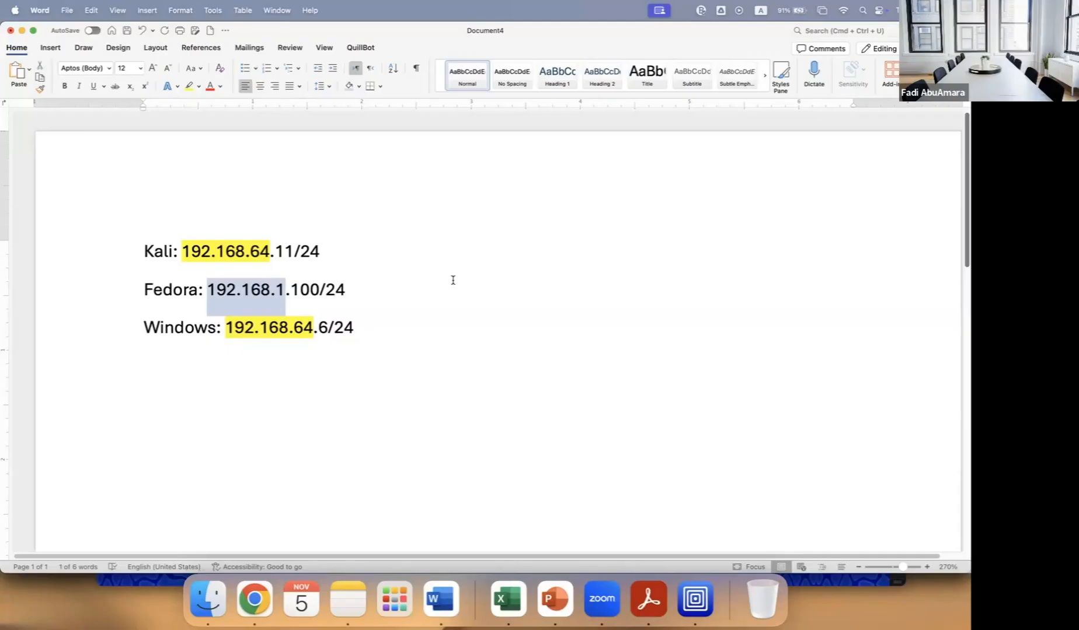
Switch to the Kali VM, clear its terminal and ping the Fedora machine at 192.168.1.100.
{"action": "left_click", "coordinate": [696, 599]}
{"action": "type", "text": "clear"}
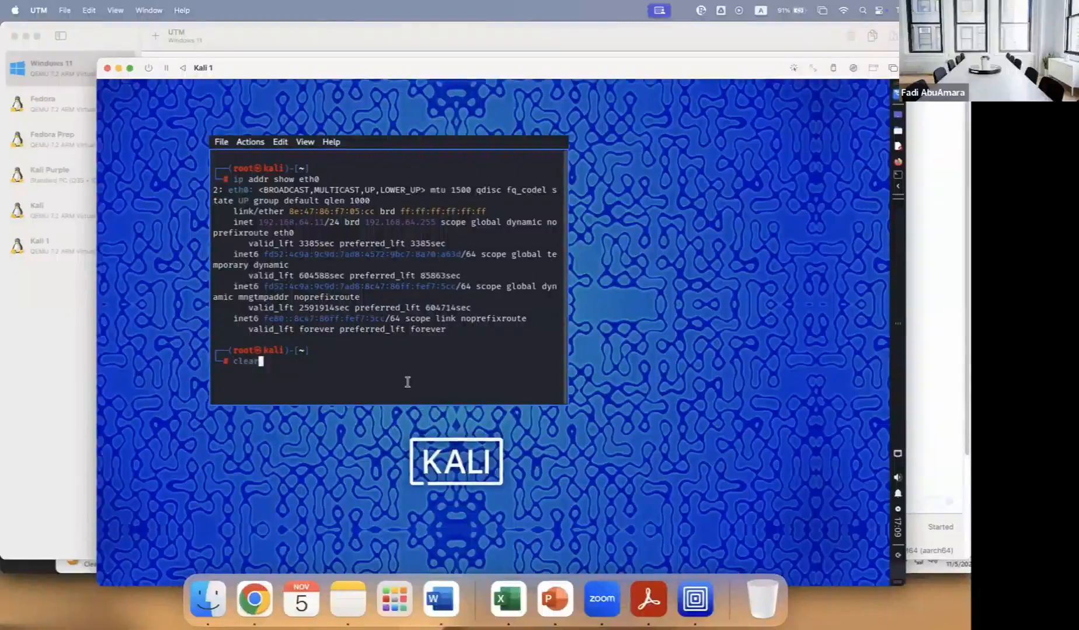
{"action": "key", "text": "Return"}
{"action": "type", "text": "ping "}
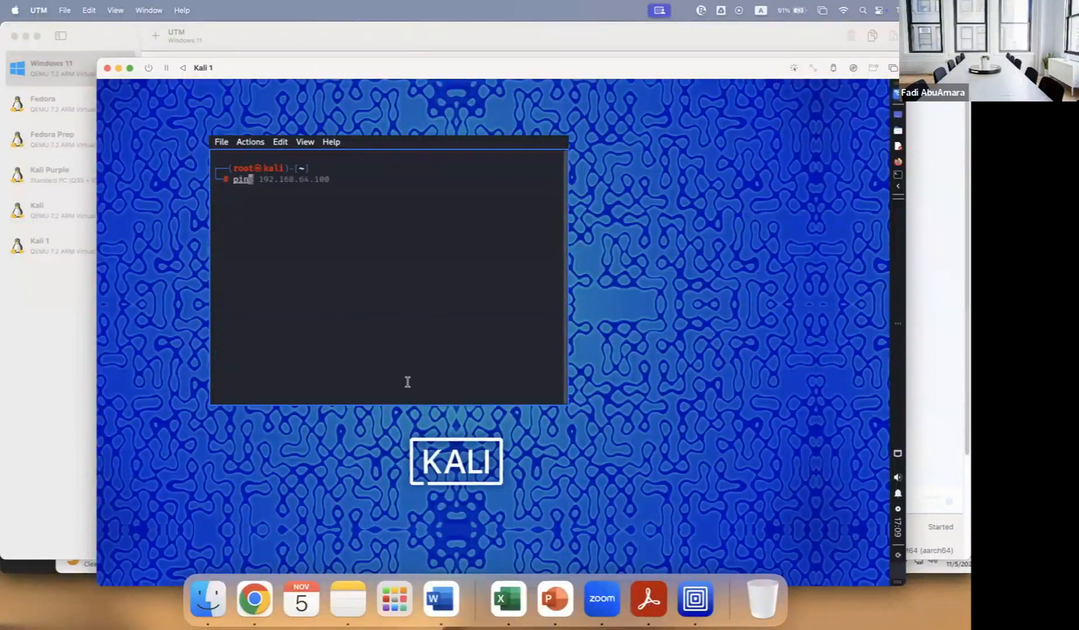
{"action": "type", "text": "192.168."}
{"action": "key", "text": "super+Tab"}
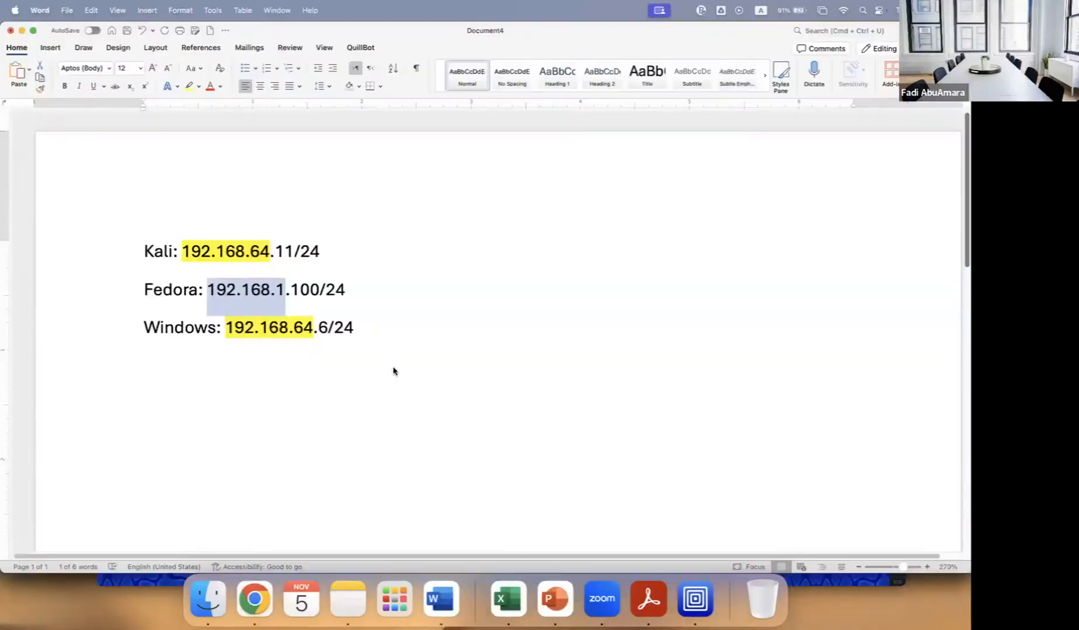
{"action": "key", "text": "super+Tab"}
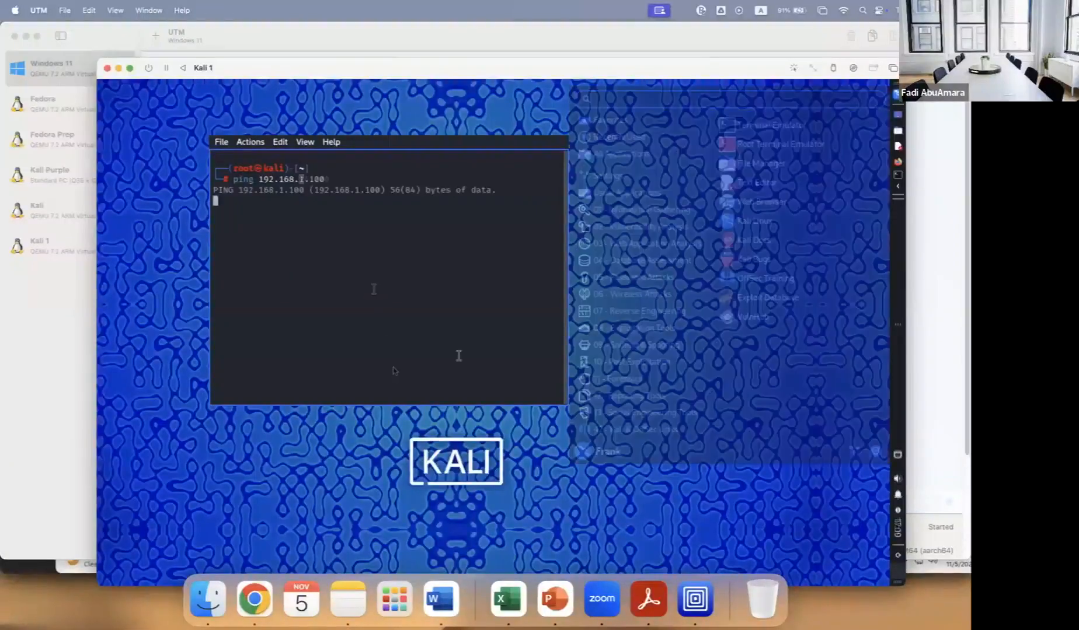
Select the Fedora line in the Word document, and stop the running ping in the Kali terminal.
{"action": "key", "text": "super+Tab"}
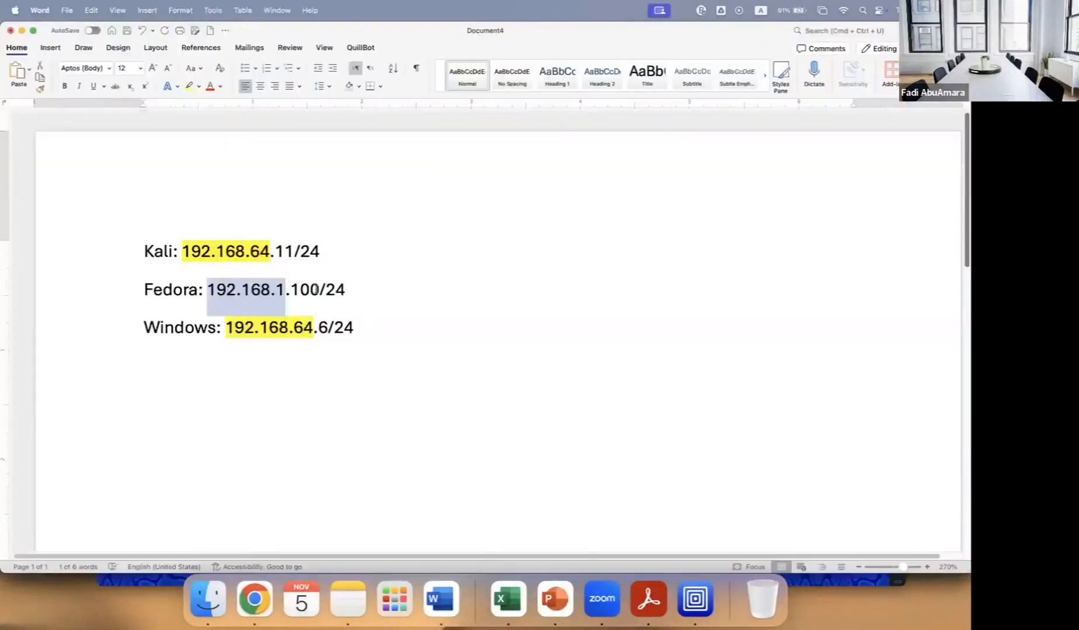
{"action": "left_click", "coordinate": [326, 290]}
{"action": "left_click_drag", "start_coordinate": [367, 292], "coordinate": [169, 290]}
{"action": "key", "text": "super+Tab"}
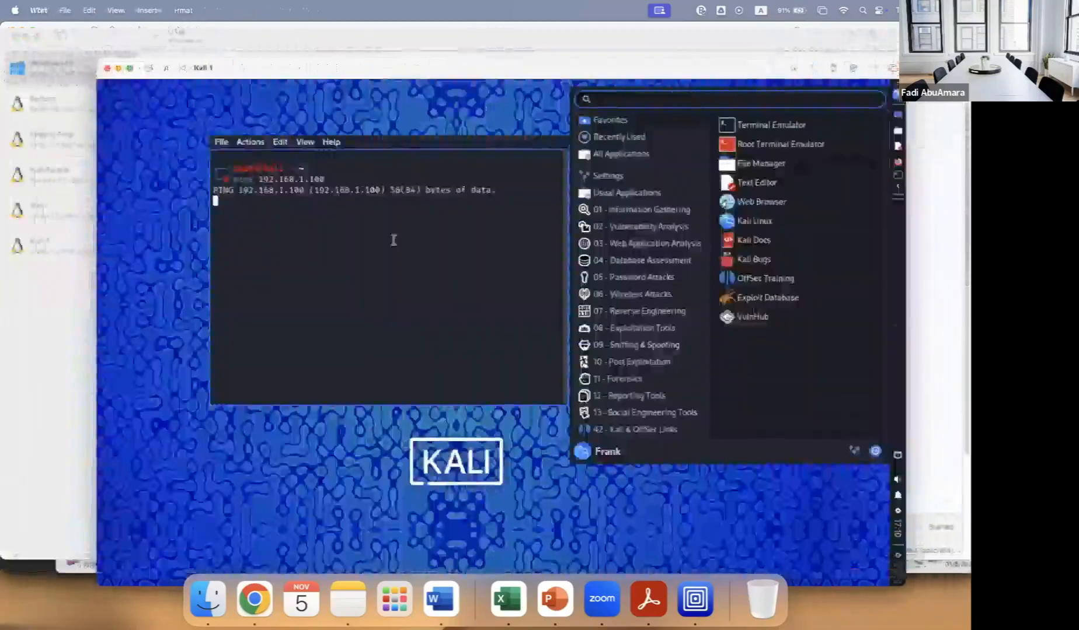
{"action": "left_click", "coordinate": [896, 95]}
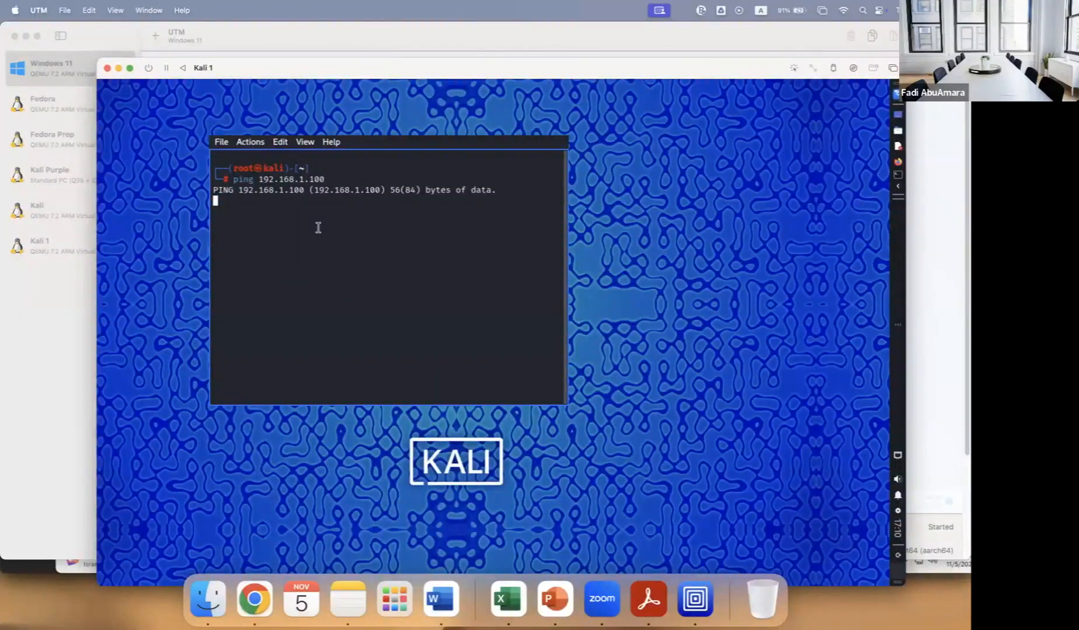
{"action": "key", "text": "ctrl+c"}
Check the Windows address in Word, ping 192.168.64.6 from Kali and stop the ping.
{"action": "key", "text": "Up"}
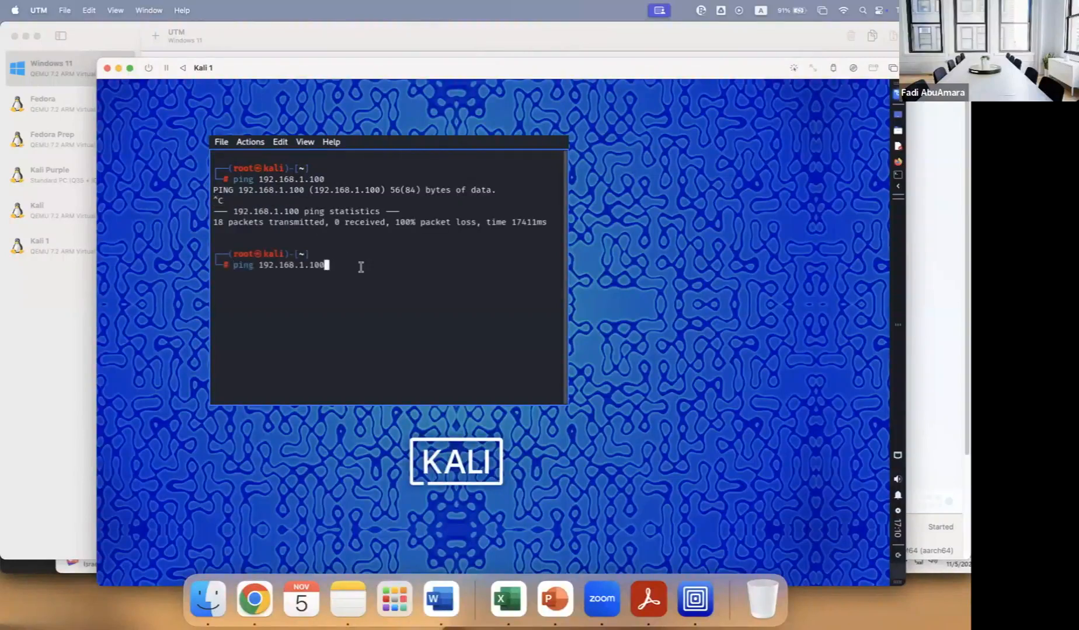
{"action": "key", "text": "super+Tab"}
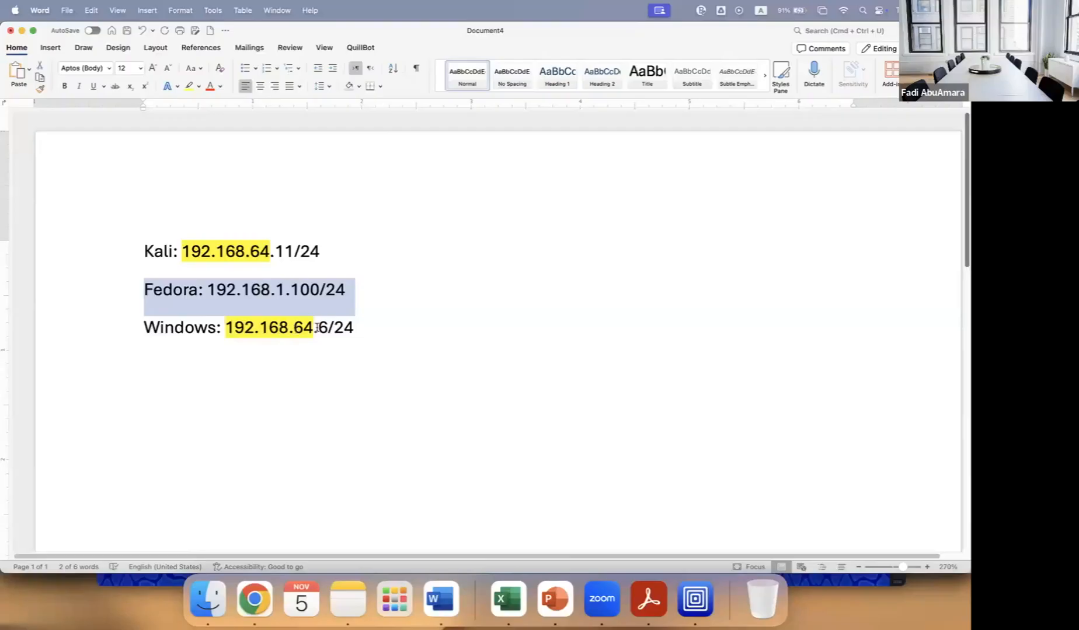
{"action": "key", "text": "super+Tab"}
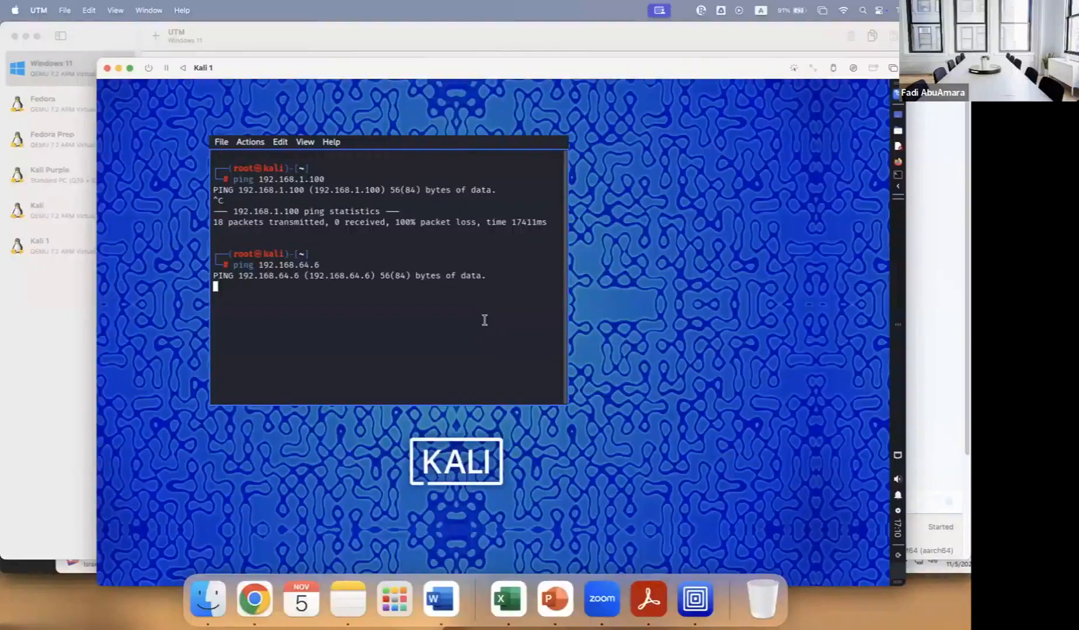
{"action": "key", "text": "ctrl+c"}
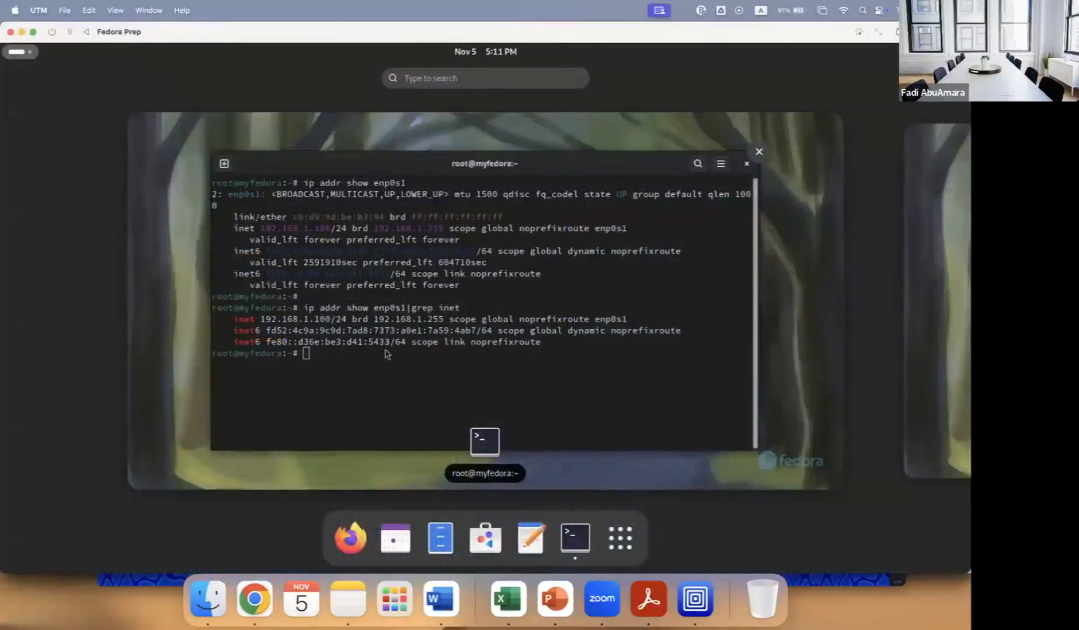
Clear the Fedora terminal and remove its address with ip addr del 192.168.1.100/24 dev enp0s1.
{"action": "left_click", "coordinate": [387, 369]}
{"action": "type", "text": "clear"}
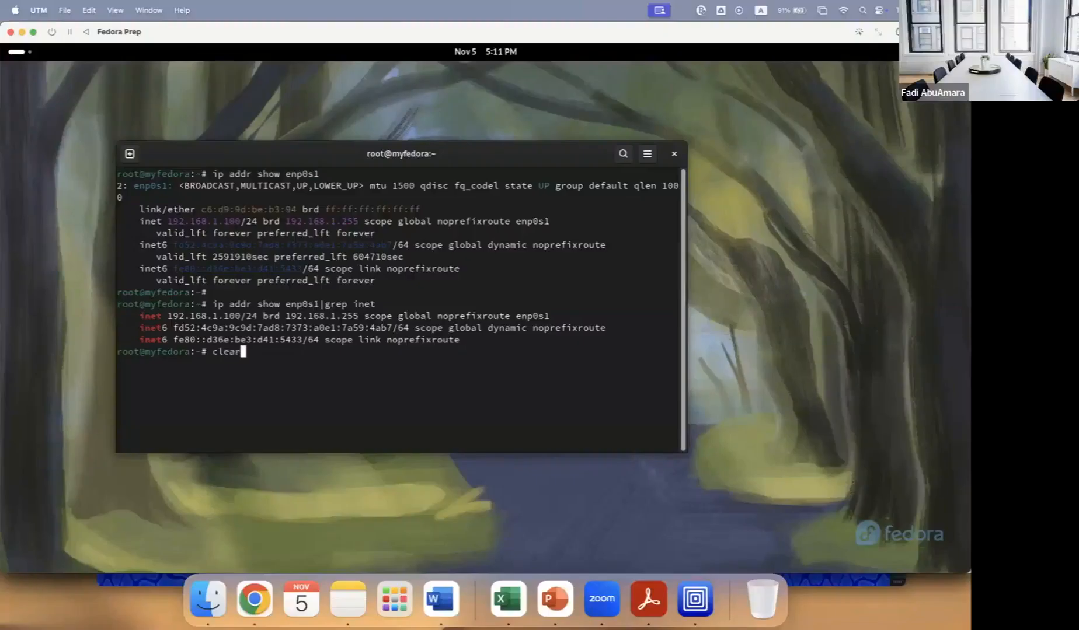
{"action": "key", "text": "Return"}
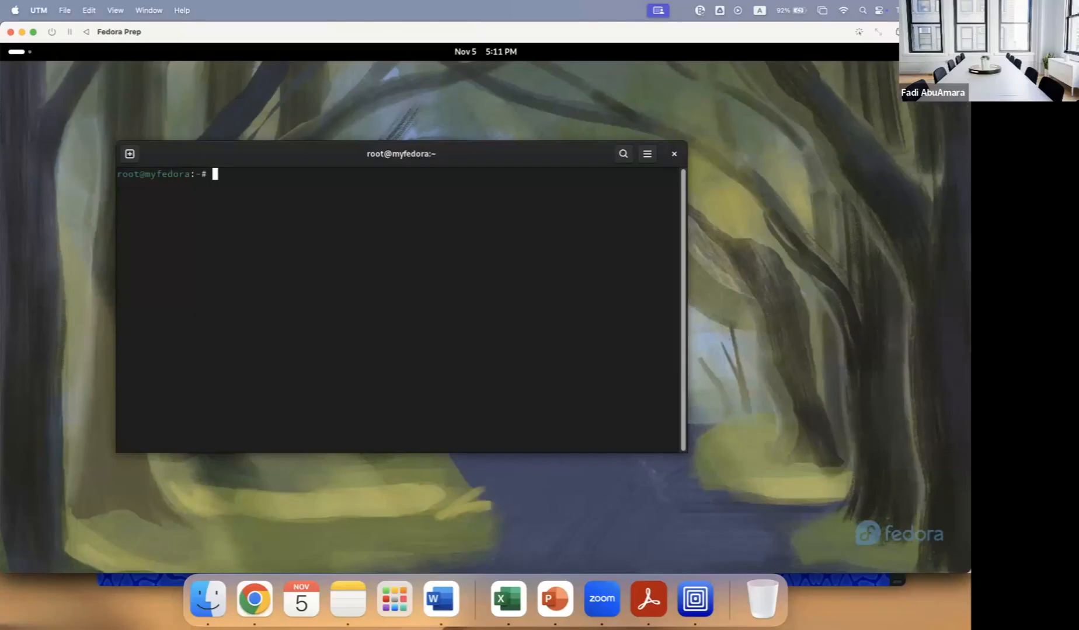
{"action": "type", "text": "ip addr del 192.168."}
{"action": "key", "text": "super+Tab"}
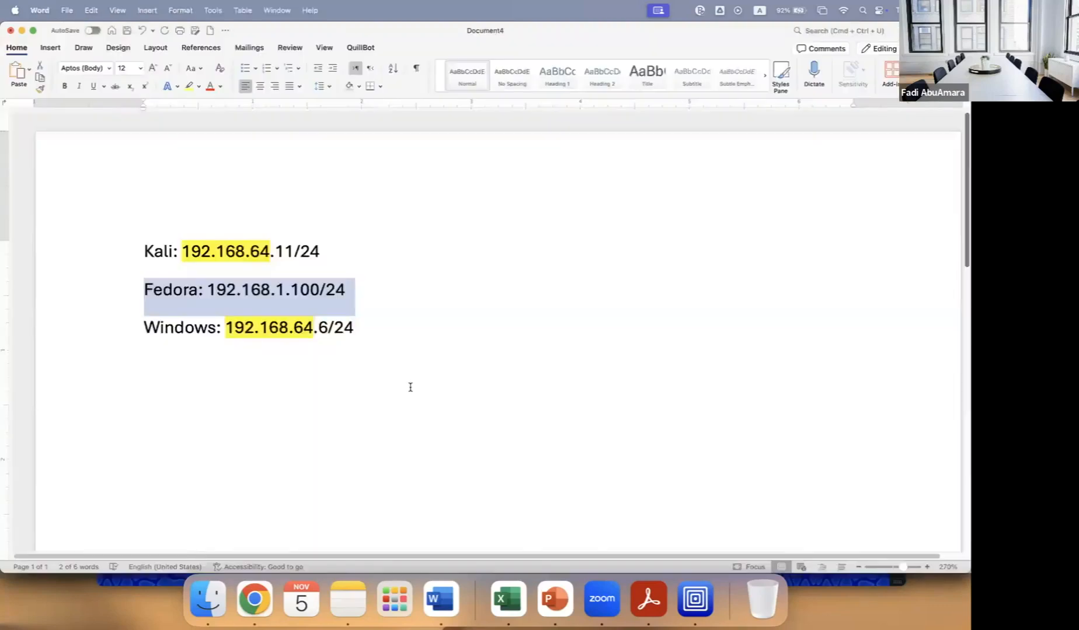
{"action": "key", "text": "super+Tab"}
{"action": "type", "text": "1.100/24"}
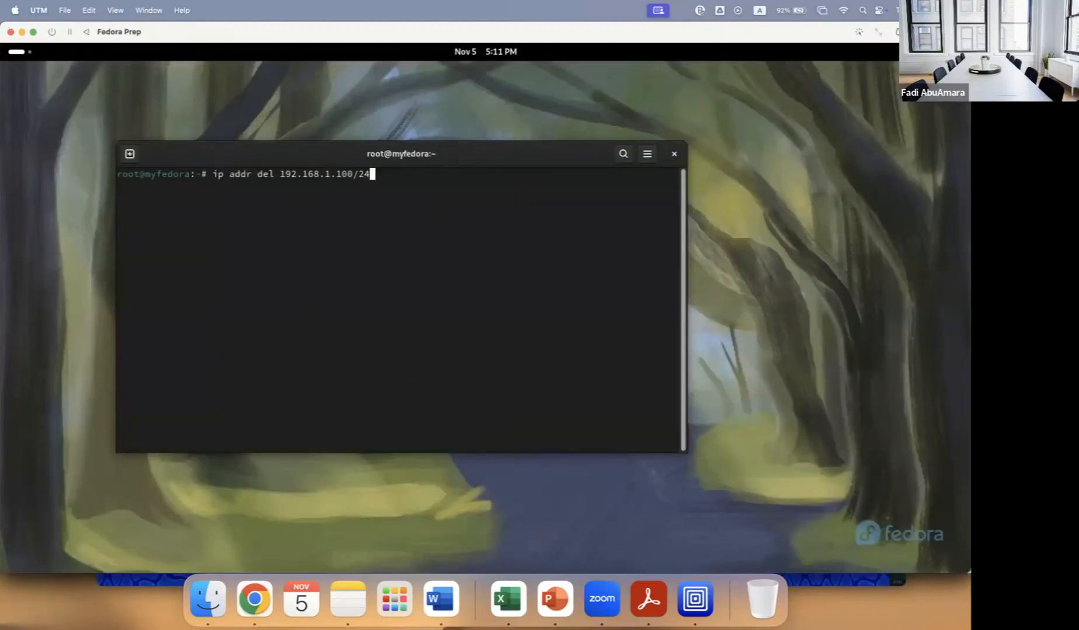
{"action": "type", "text": " dev enp0s1"}
{"action": "key", "text": "Return"}
Rework the recalled command to assign Fedora a new address with ip addr add 192.168.64.100/24 dev enp0s1.
{"action": "key", "text": "Up"}
{"action": "key", "text": "Left"}
{"action": "key", "text": "Left"}
{"action": "key", "text": "Left"}
{"action": "key", "text": "Left"}
{"action": "key", "text": "Left"}
{"action": "key", "text": "Left"}
{"action": "key", "text": "Left"}
{"action": "key", "text": "Left"}
{"action": "key", "text": "Left"}
{"action": "key", "text": "Left"}
{"action": "key", "text": "Left"}
{"action": "key", "text": "Left"}
{"action": "key", "text": "Left"}
{"action": "key", "text": "Left"}
{"action": "key", "text": "Left"}
{"action": "key", "text": "Left"}
{"action": "key", "text": "Left"}
{"action": "key", "text": "Left"}
{"action": "key", "text": "Left"}
{"action": "key", "text": "Left"}
{"action": "key", "text": "Left"}
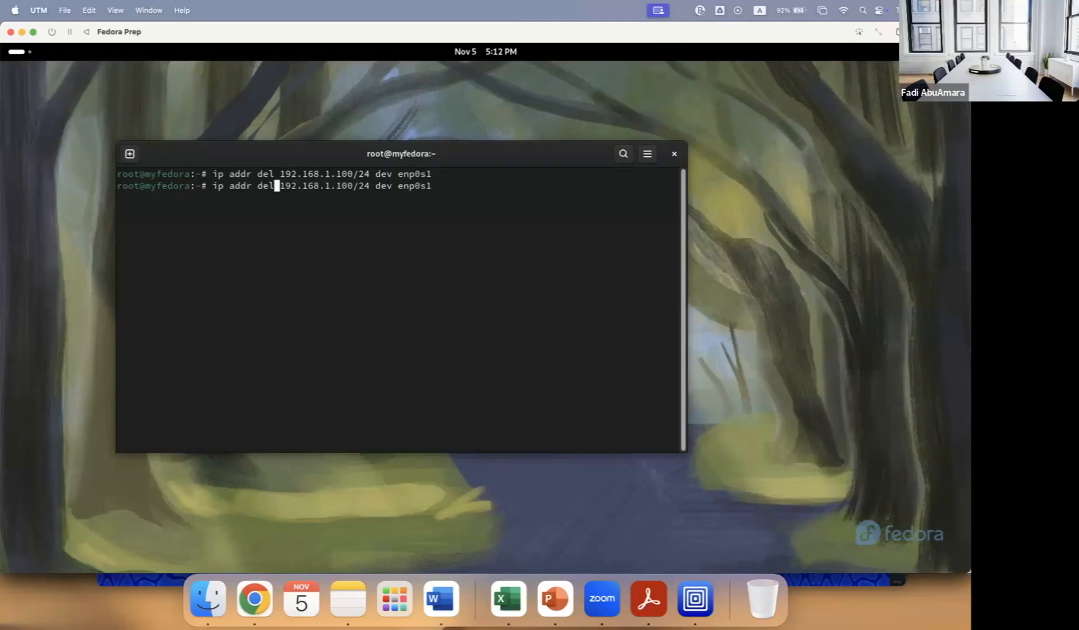
{"action": "key", "text": "BackSpace"}
{"action": "key", "text": "BackSpace"}
{"action": "key", "text": "BackSpace"}
{"action": "type", "text": "add"}
{"action": "key", "text": "Right"}
{"action": "key", "text": "Right"}
{"action": "key", "text": "Right"}
{"action": "key", "text": "Right"}
{"action": "key", "text": "Right"}
{"action": "key", "text": "Right"}
{"action": "key", "text": "Right"}
{"action": "key", "text": "Right"}
{"action": "key", "text": "Right"}
{"action": "key", "text": "Right"}
{"action": "key", "text": "BackSpace"}
{"action": "type", "text": "64"}
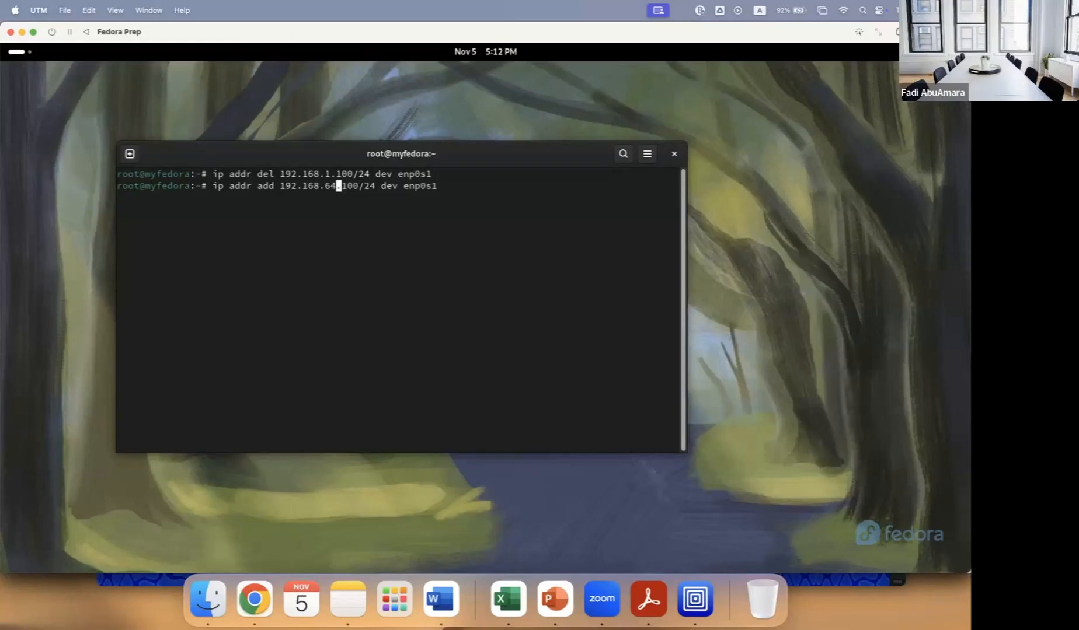
{"action": "key", "text": "Right"}
{"action": "key", "text": "Return"}
{"action": "key", "text": "Return"}
Bring Fedora's network interface up with ip link set dev enp0s1 up, correcting the mistyped command name.
{"action": "type", "text": "in link set dev en"}
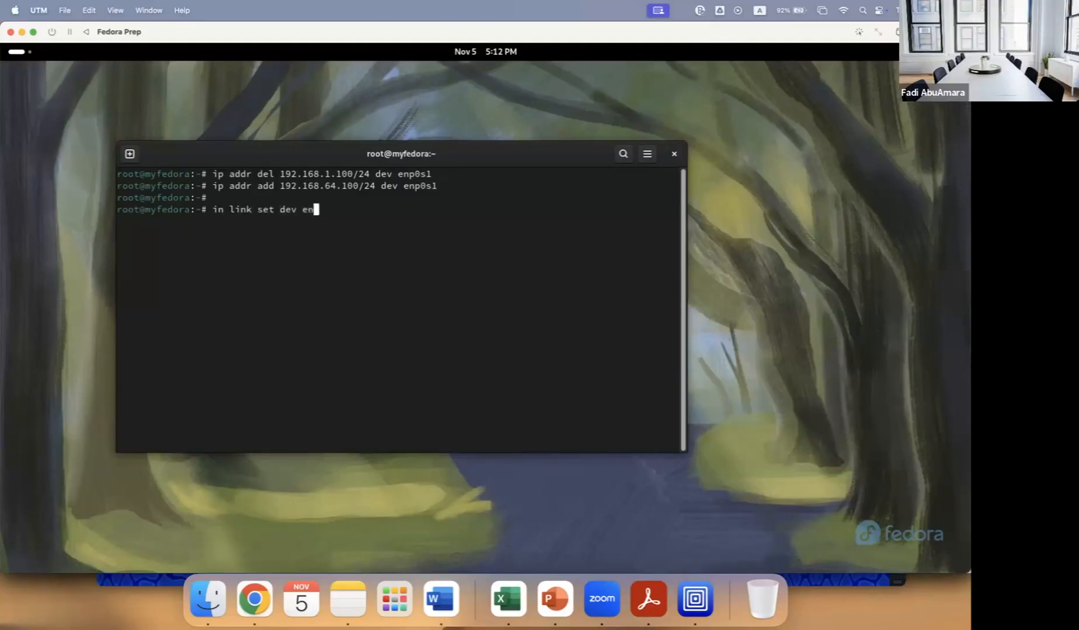
{"action": "type", "text": "p0s1 up"}
{"action": "key", "text": "Return"}
{"action": "key", "text": "Up"}
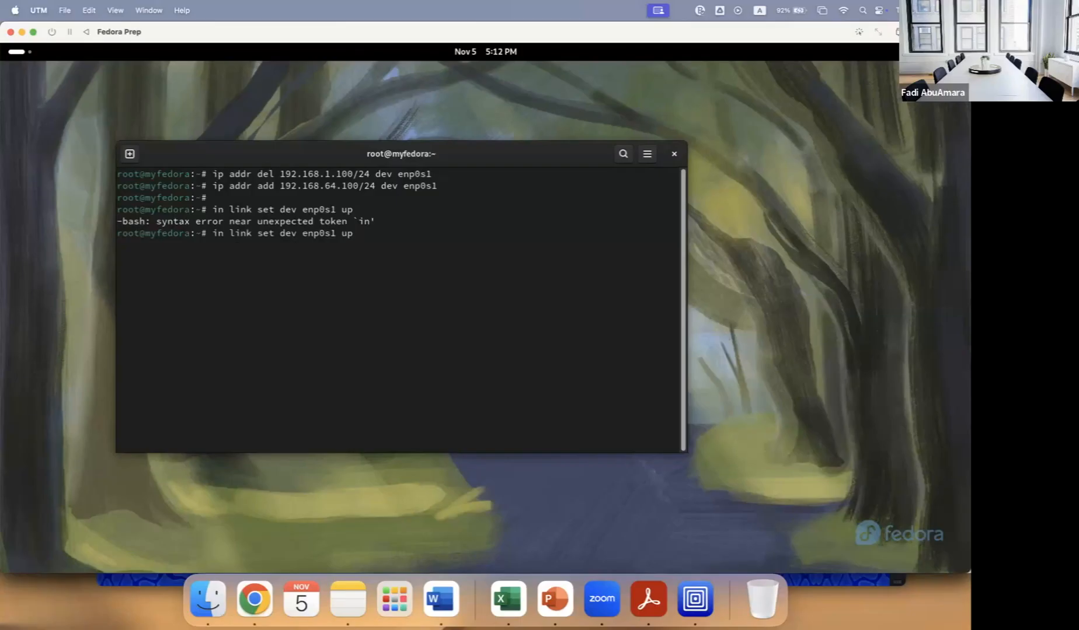
{"action": "key", "text": "Left"}
{"action": "key", "text": "Left"}
{"action": "key", "text": "Left"}
{"action": "key", "text": "Left"}
{"action": "key", "text": "Left"}
{"action": "key", "text": "Left"}
{"action": "key", "text": "Left"}
{"action": "key", "text": "Left"}
{"action": "key", "text": "Left"}
{"action": "key", "text": "Left"}
{"action": "key", "text": "Left"}
{"action": "key", "text": "Left"}
{"action": "key", "text": "Left"}
{"action": "key", "text": "Left"}
{"action": "key", "text": "Left"}
{"action": "key", "text": "Left"}
{"action": "key", "text": "Left"}
{"action": "key", "text": "Left"}
{"action": "key", "text": "Left"}
{"action": "key", "text": "Left"}
{"action": "key", "text": "BackSpace"}
{"action": "type", "text": "p"}
{"action": "key", "text": "Return"}
{"action": "key", "text": "Return"}
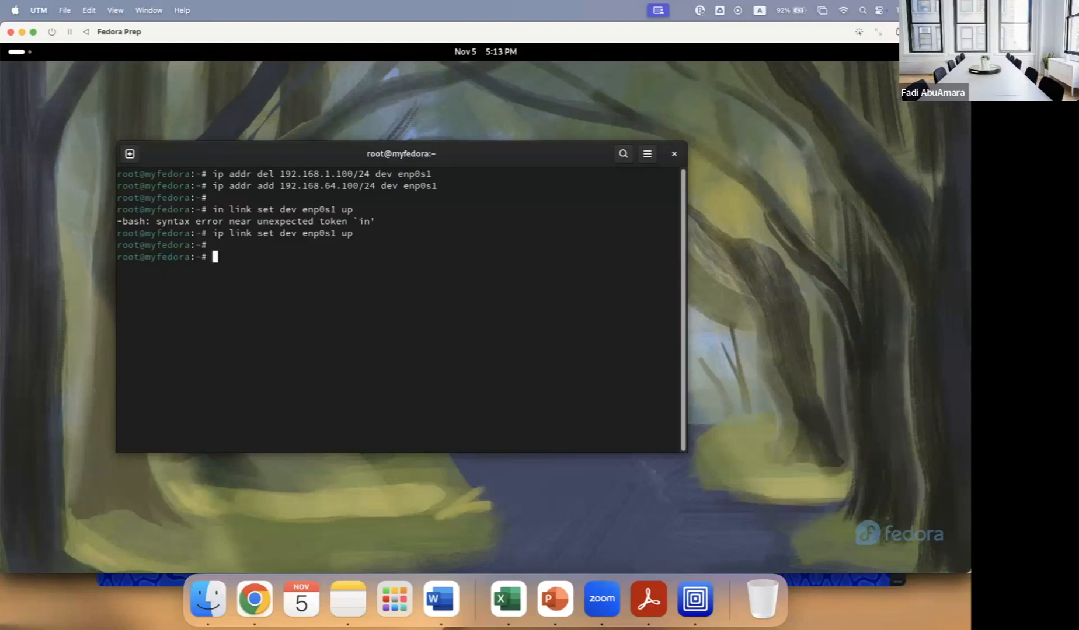
Add Fedora's default gateway with ip route add default via 192.168.64.1 and point out its 192.168.64 network portion.
{"action": "type", "text": "ip route add default via 192.16"}
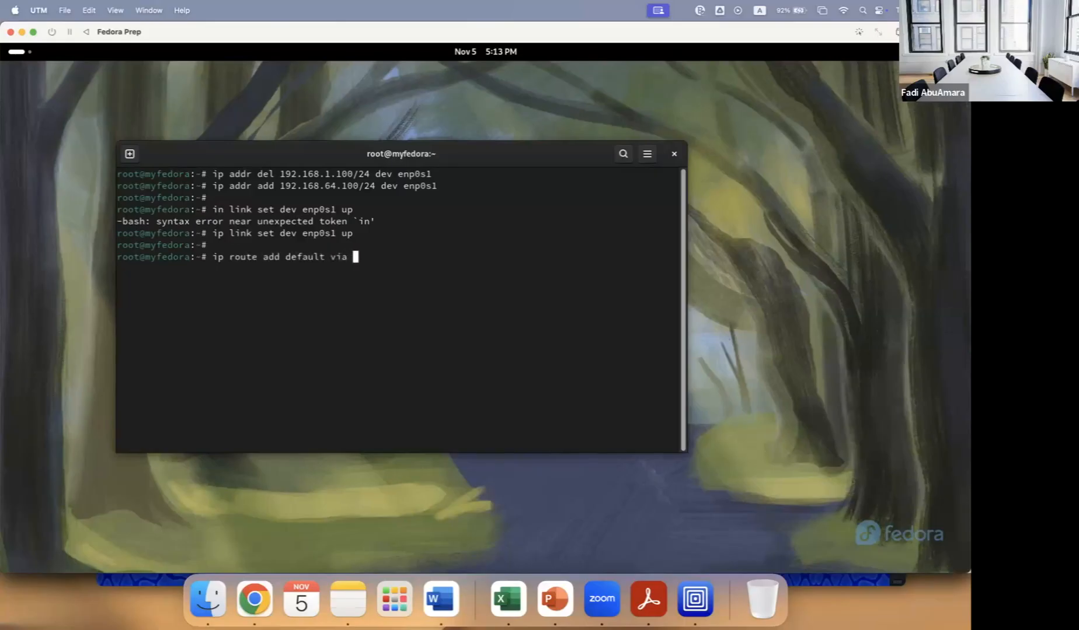
{"action": "type", "text": "8.64.1"}
{"action": "key", "text": "Return"}
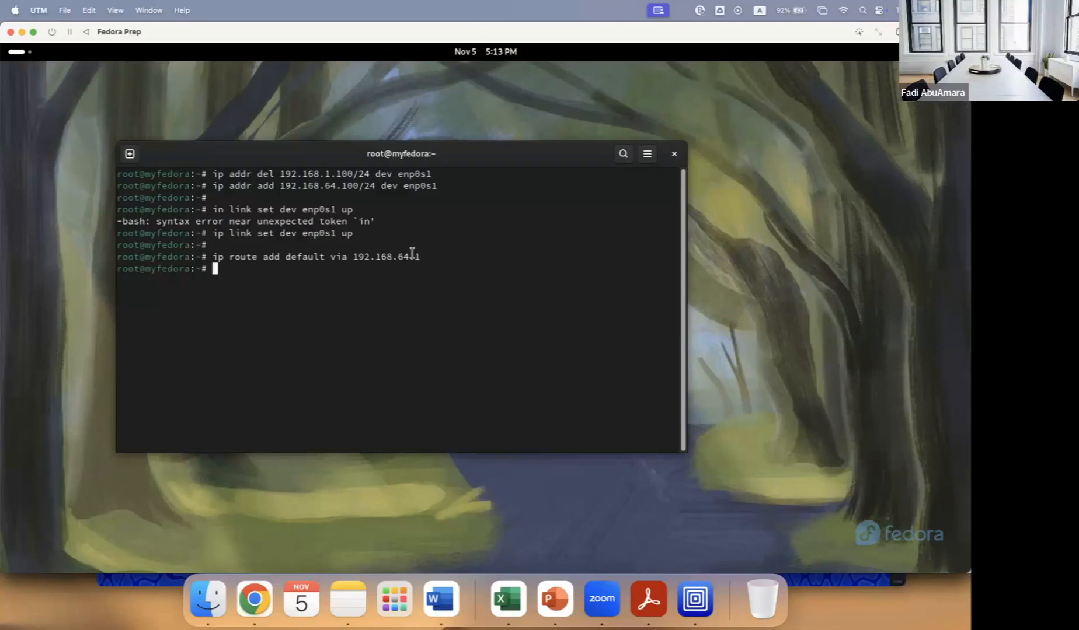
{"action": "left_click_drag", "start_coordinate": [411, 253], "coordinate": [353, 257]}
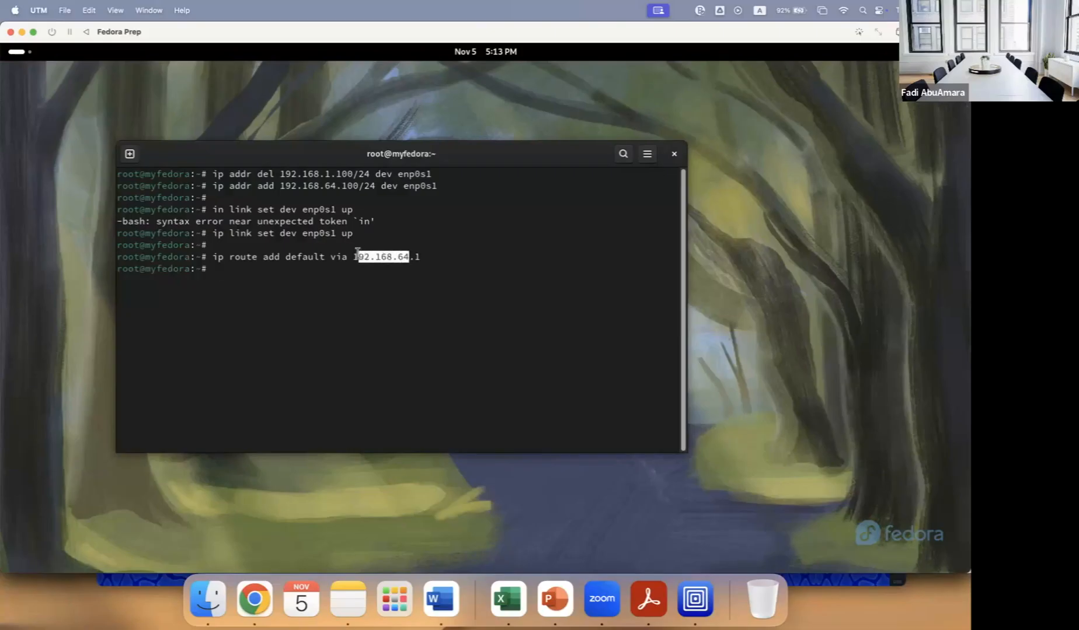
{"action": "left_click", "coordinate": [407, 303]}
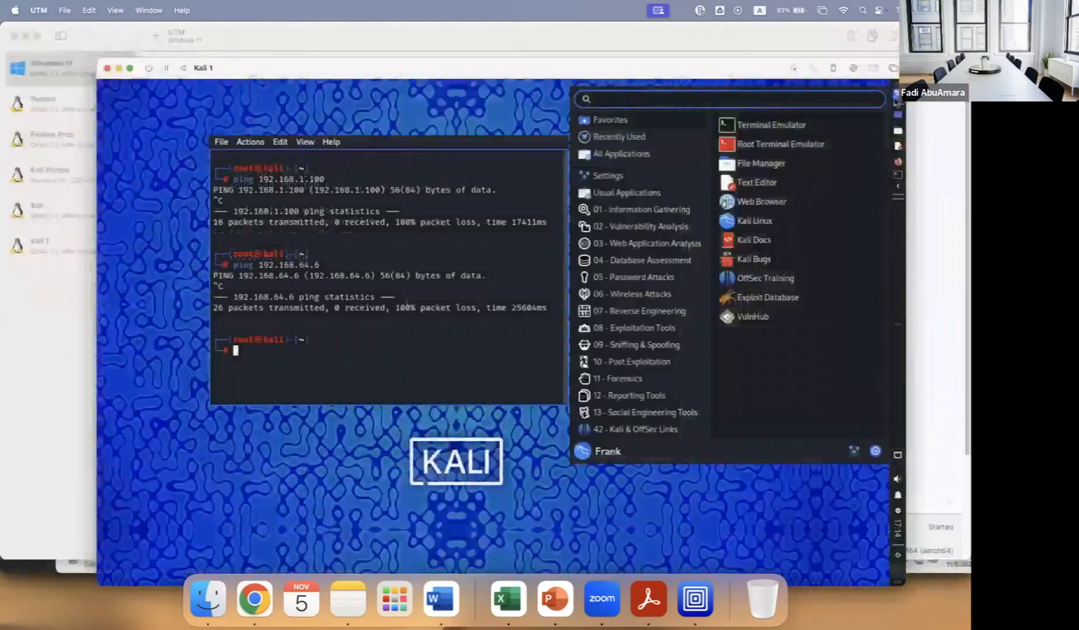
Return to the Kali terminal, ping Fedora's new address 192.168.64.100 and stop the ping.
{"action": "left_click", "coordinate": [604, 235]}
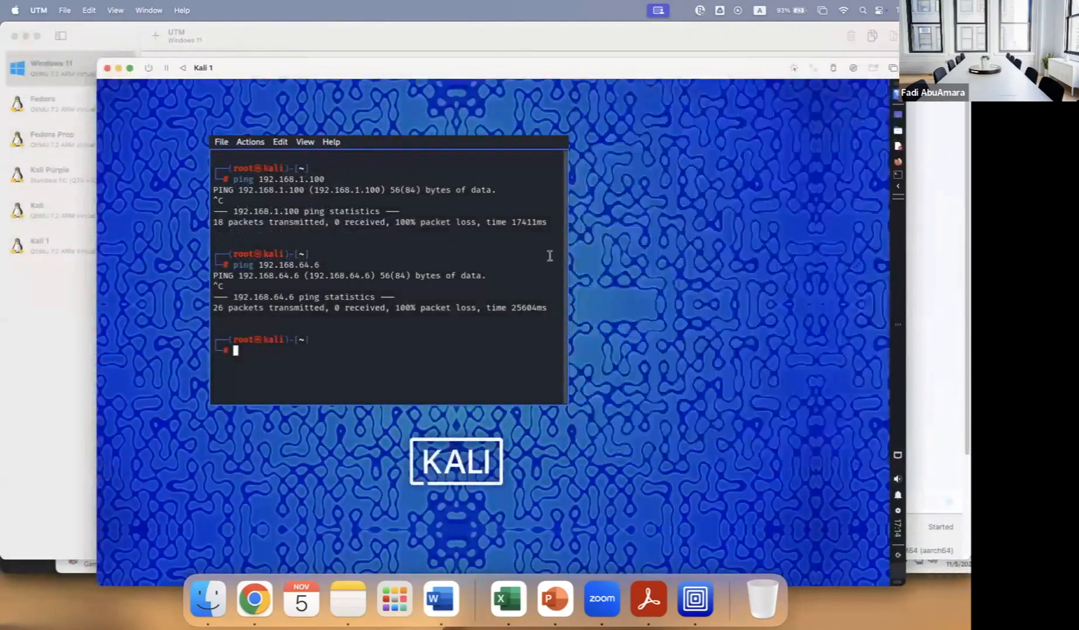
{"action": "key", "text": "Up"}
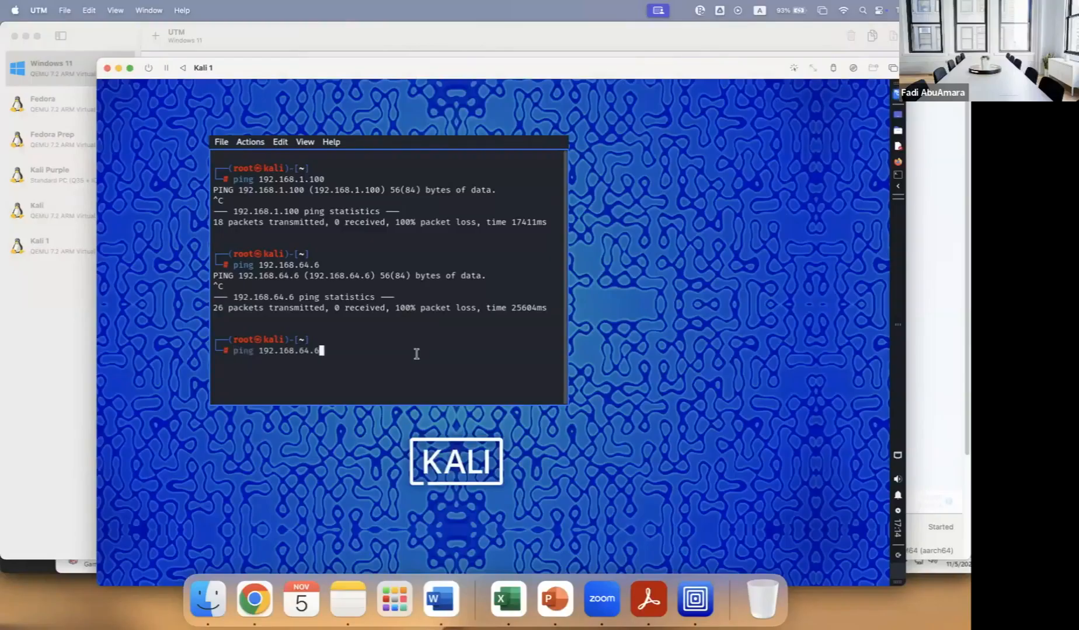
{"action": "key", "text": "Left"}
{"action": "key", "text": "Left"}
{"action": "key", "text": "Left"}
{"action": "key", "text": "Left"}
{"action": "key", "text": "Right"}
{"action": "key", "text": "Right"}
{"action": "key", "text": "Right"}
{"action": "key", "text": "Right"}
{"action": "key", "text": "BackSpace"}
{"action": "type", "text": "100"}
{"action": "key", "text": "Return"}
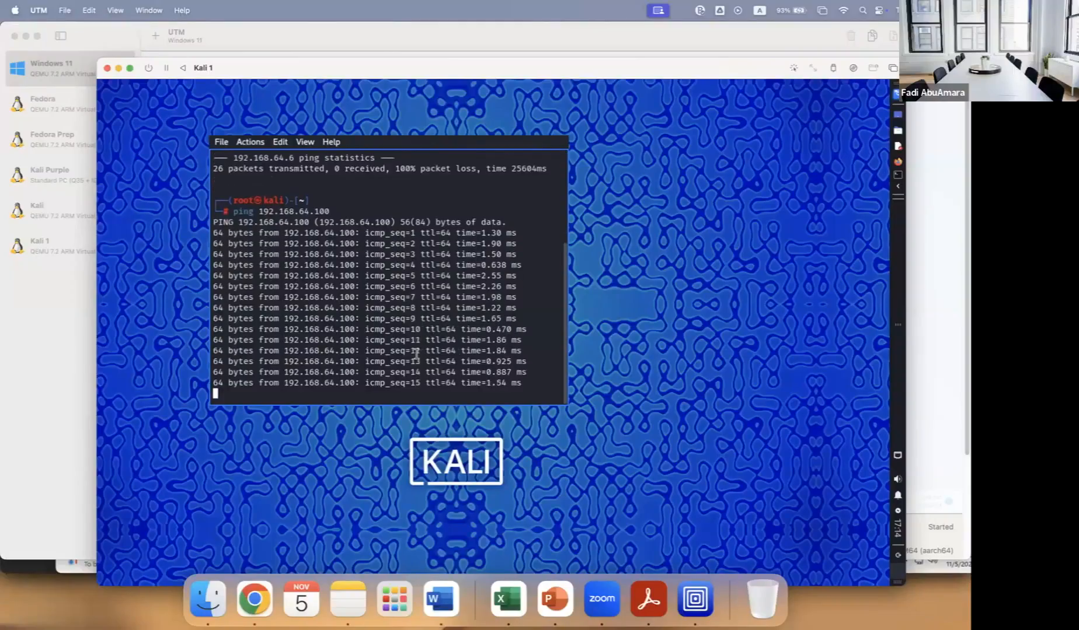
{"action": "key", "text": "ctrl+c"}
{"action": "key", "text": "super+grave"}
{"action": "left_click", "coordinate": [425, 359]}
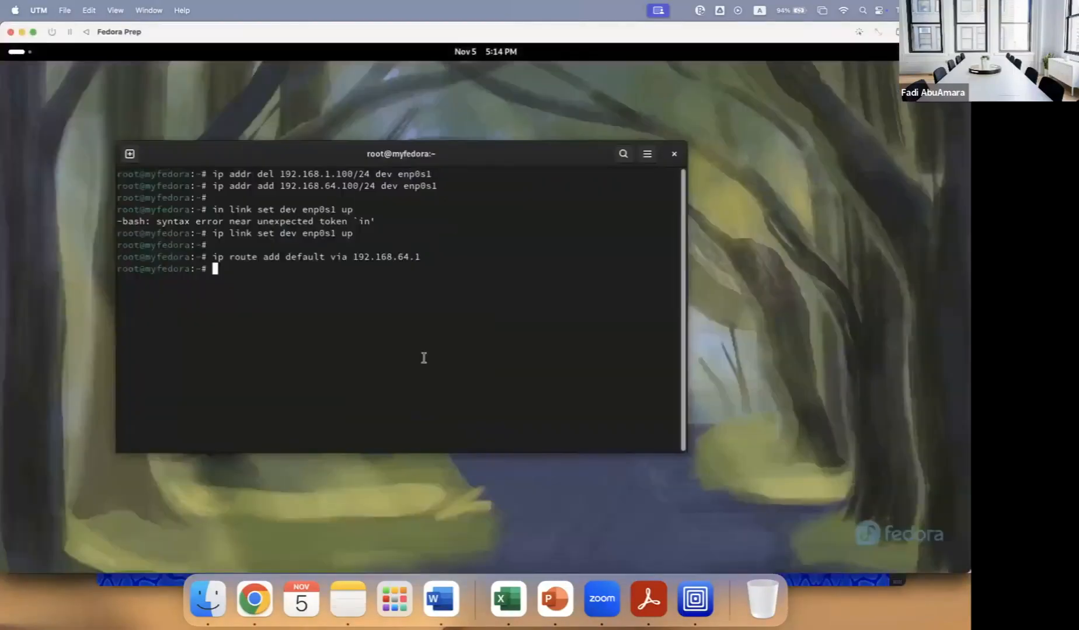
{"action": "key", "text": "Return"}
{"action": "type", "text": "systemctl "}
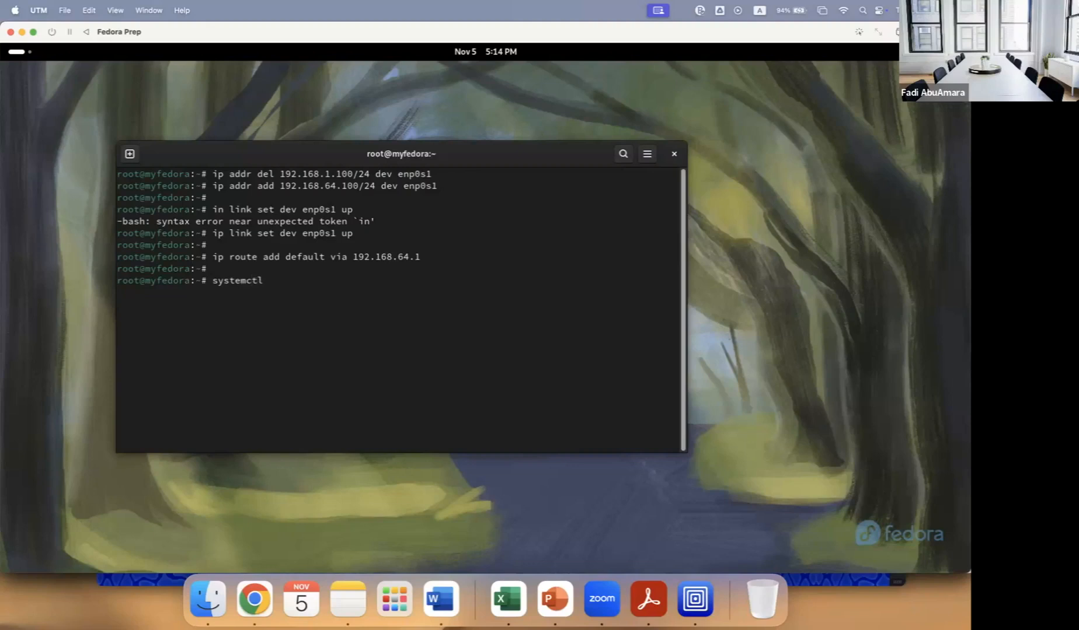
{"action": "type", "text": "stop firewalld"}
{"action": "key", "text": "BackSpace"}
{"action": "key", "text": "BackSpace"}
{"action": "key", "text": "BackSpace"}
{"action": "key", "text": "BackSpace"}
{"action": "key", "text": "BackSpace"}
{"action": "key", "text": "BackSpace"}
{"action": "key", "text": "BackSpace"}
{"action": "key", "text": "BackSpace"}
{"action": "key", "text": "BackSpace"}
{"action": "key", "text": "BackSpace"}
{"action": "key", "text": "BackSpace"}
{"action": "key", "text": "BackSpace"}
{"action": "key", "text": "BackSpace"}
{"action": "key", "text": "BackSpace"}
{"action": "key", "text": "BackSpace"}
{"action": "key", "text": "BackSpace"}
{"action": "key", "text": "BackSpace"}
{"action": "key", "text": "BackSpace"}
{"action": "key", "text": "BackSpace"}
{"action": "key", "text": "BackSpace"}
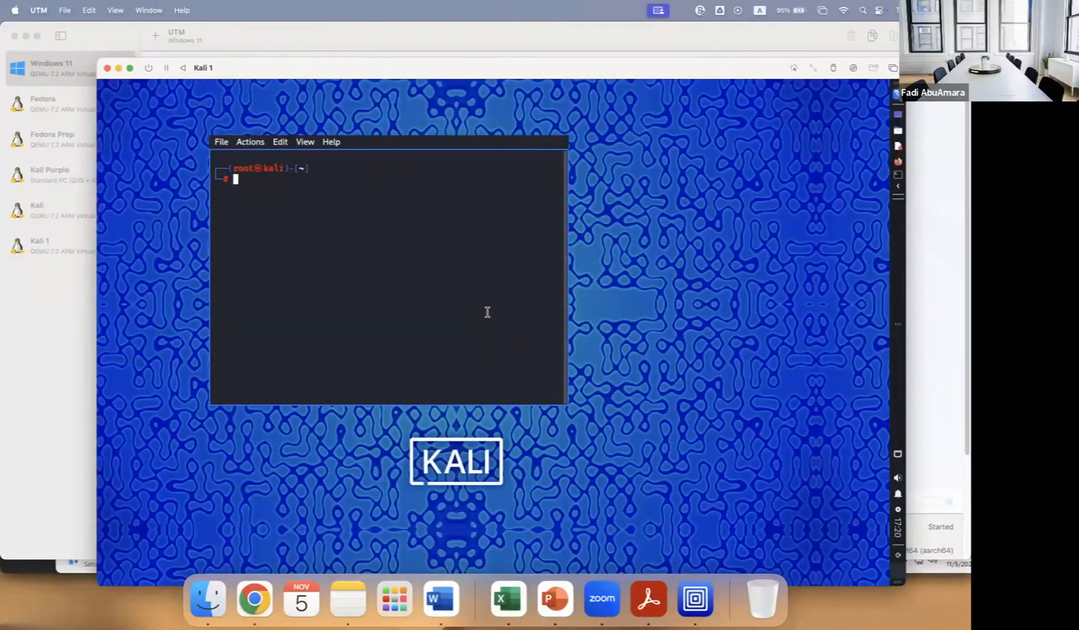
Compose the SYN scan command nmap -sS 192.168.64.0/24 in the Kali terminal, removing stray duplicate digits from the network address.
{"action": "type", "text": "nmap -sS 192.168."}
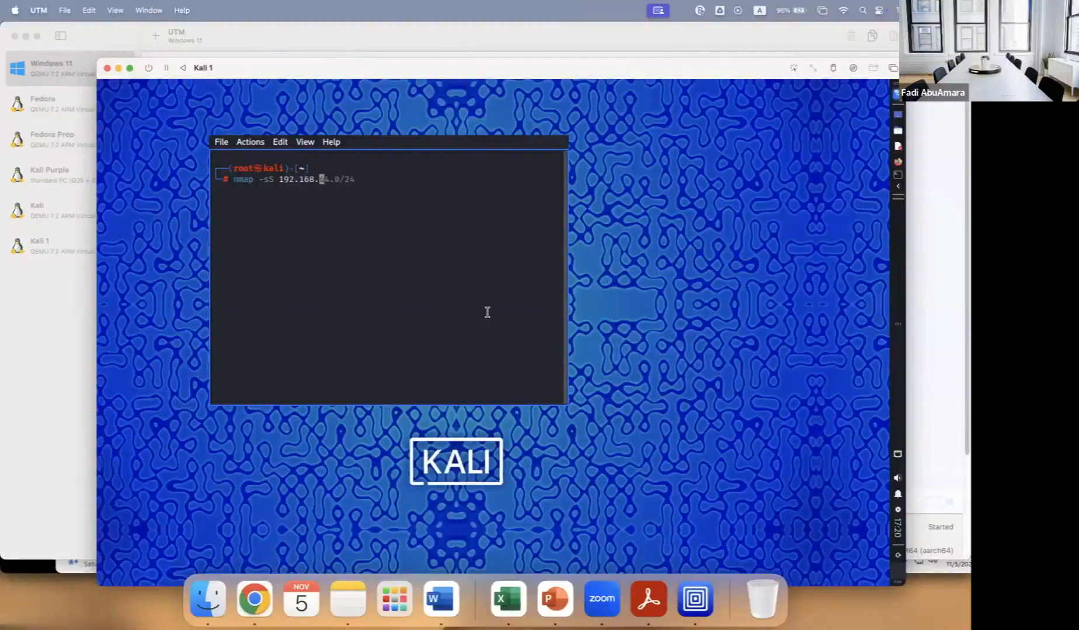
{"action": "type", "text": "64.0/24"}
{"action": "key", "text": "Left"}
{"action": "key", "text": "Left"}
{"action": "key", "text": "Left"}
{"action": "key", "text": "Left"}
{"action": "key", "text": "Left"}
{"action": "key", "text": "Left"}
{"action": "key", "text": "Left"}
{"action": "key", "text": "Left"}
{"action": "key", "text": "Left"}
{"action": "key", "text": "Left"}
{"action": "key", "text": "Left"}
{"action": "key", "text": "Left"}
{"action": "key", "text": "Left"}
{"action": "key", "text": "Left"}
{"action": "key", "text": "Left"}
{"action": "left_click_drag", "start_coordinate": [279, 179], "coordinate": [334, 181]}
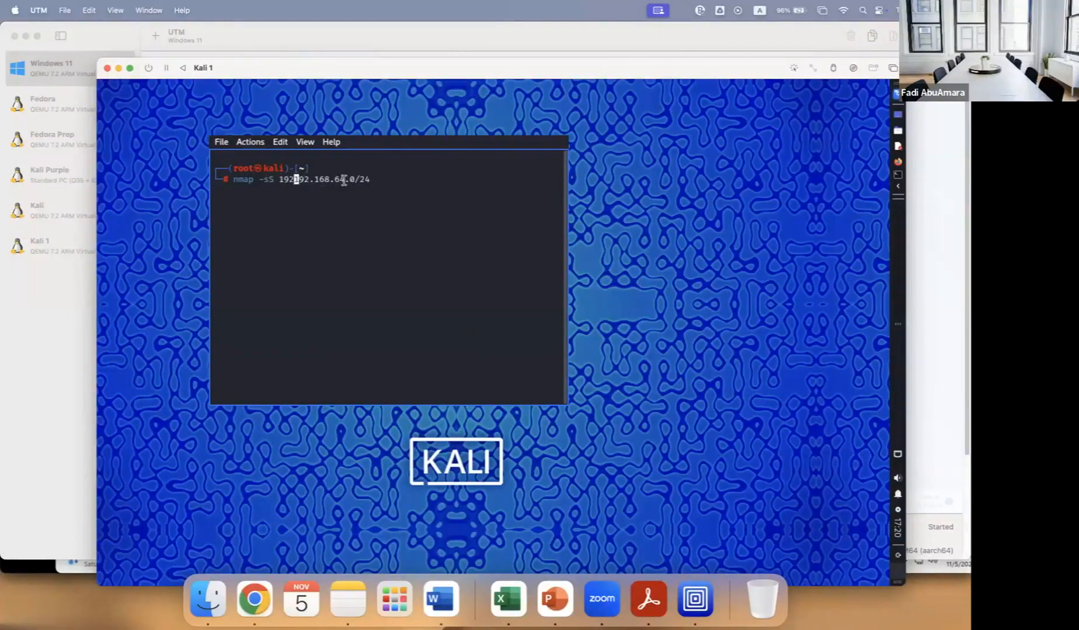
{"action": "key", "text": "BackSpace"}
{"action": "key", "text": "BackSpace"}
{"action": "key", "text": "BackSpace"}
{"action": "key", "text": "Right"}
{"action": "key", "text": "Right"}
{"action": "key", "text": "Right"}
{"action": "key", "text": "Right"}
{"action": "key", "text": "Right"}
{"action": "key", "text": "Right"}
{"action": "key", "text": "Right"}
{"action": "key", "text": "Right"}
{"action": "key", "text": "Right"}
{"action": "key", "text": "Right"}
{"action": "key", "text": "Right"}
{"action": "key", "text": "Right"}
{"action": "key", "text": "Right"}
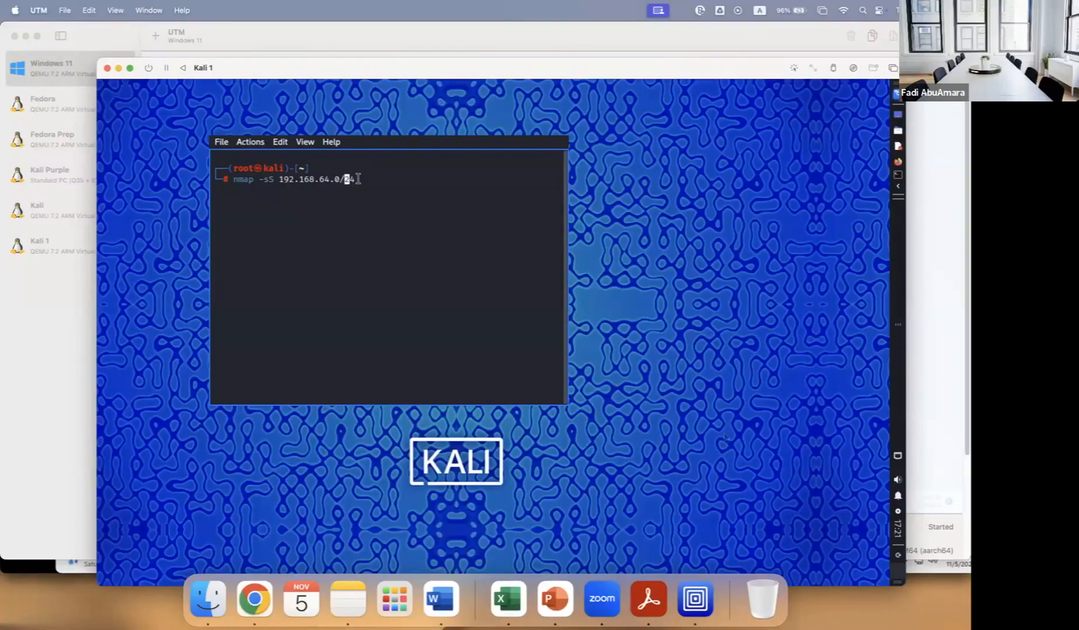
Review the Nmap cheat sheet in Acrobat Reader and run the prepared nmap scan in the Kali terminal.
{"action": "left_click", "coordinate": [648, 598]}
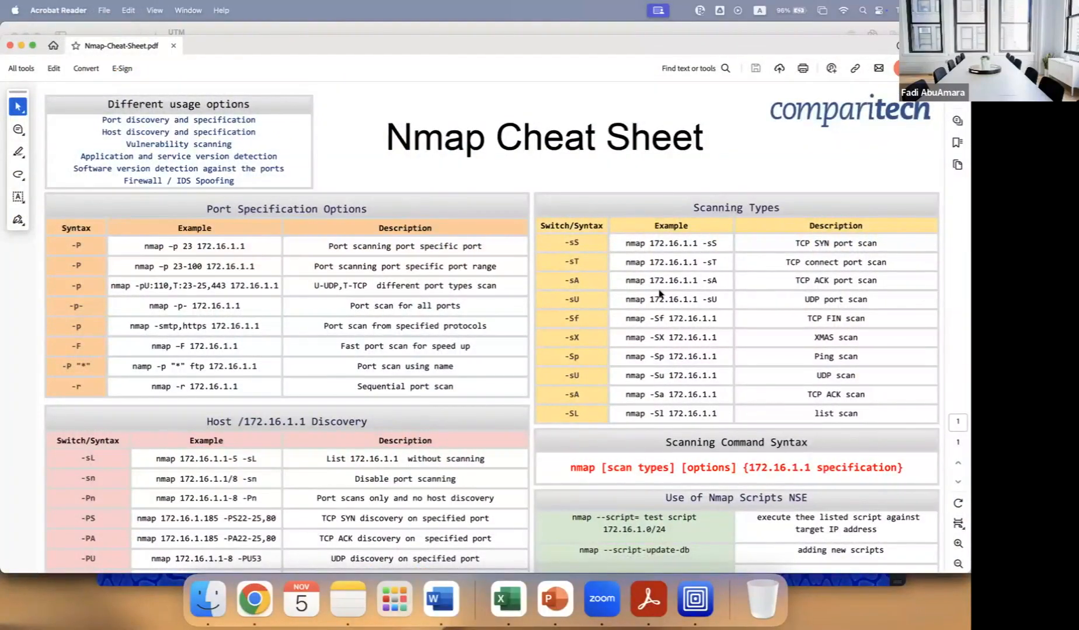
{"action": "scroll", "coordinate": [659, 295], "scroll_direction": "down", "scroll_amount": 15}
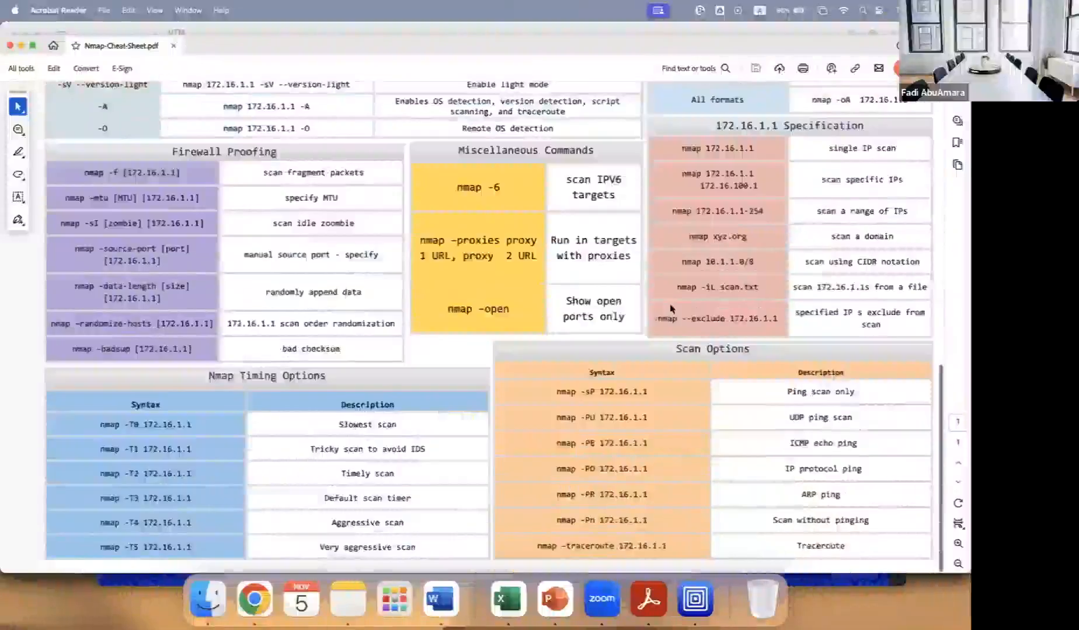
{"action": "scroll", "coordinate": [671, 308], "scroll_direction": "up", "scroll_amount": 15}
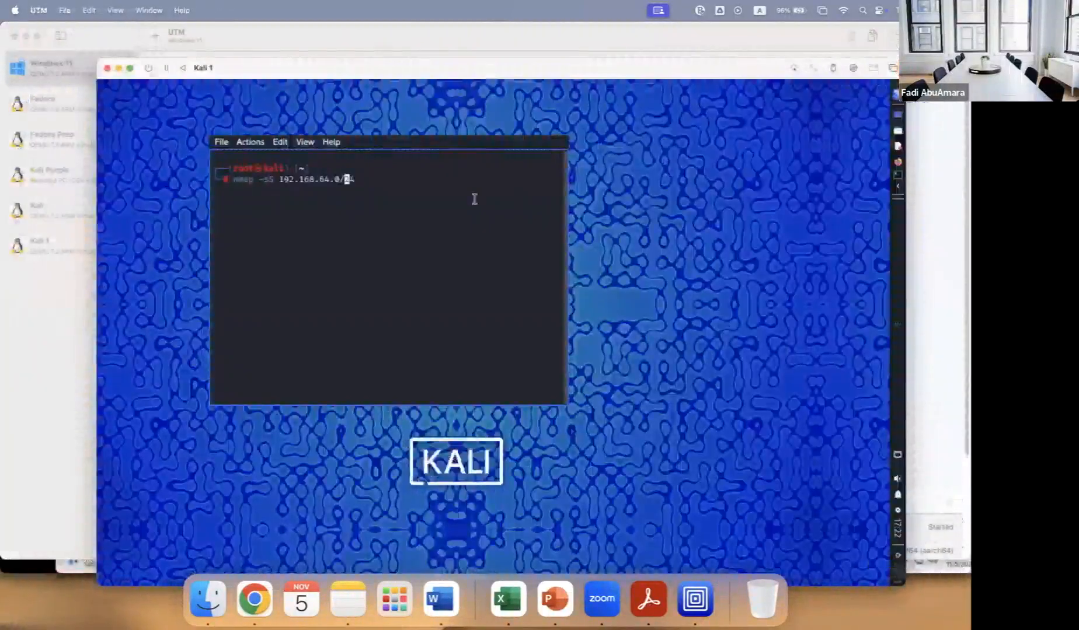
{"action": "key", "text": "Return"}
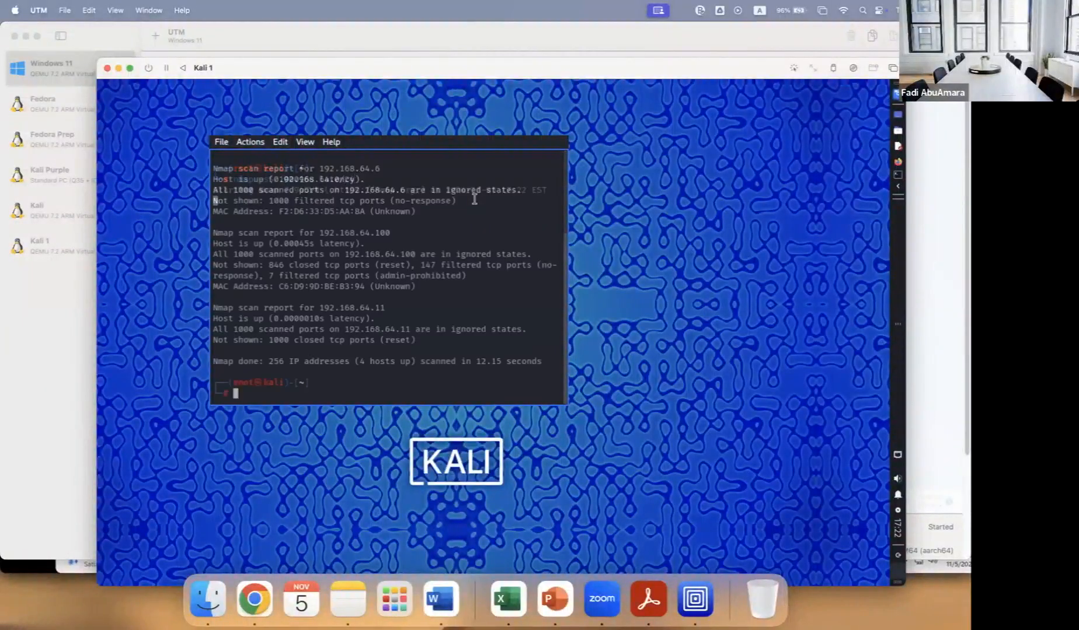
Switch to the Word address list and make the labels Kali, Fedora and Windows bold.
{"action": "left_click", "coordinate": [439, 609]}
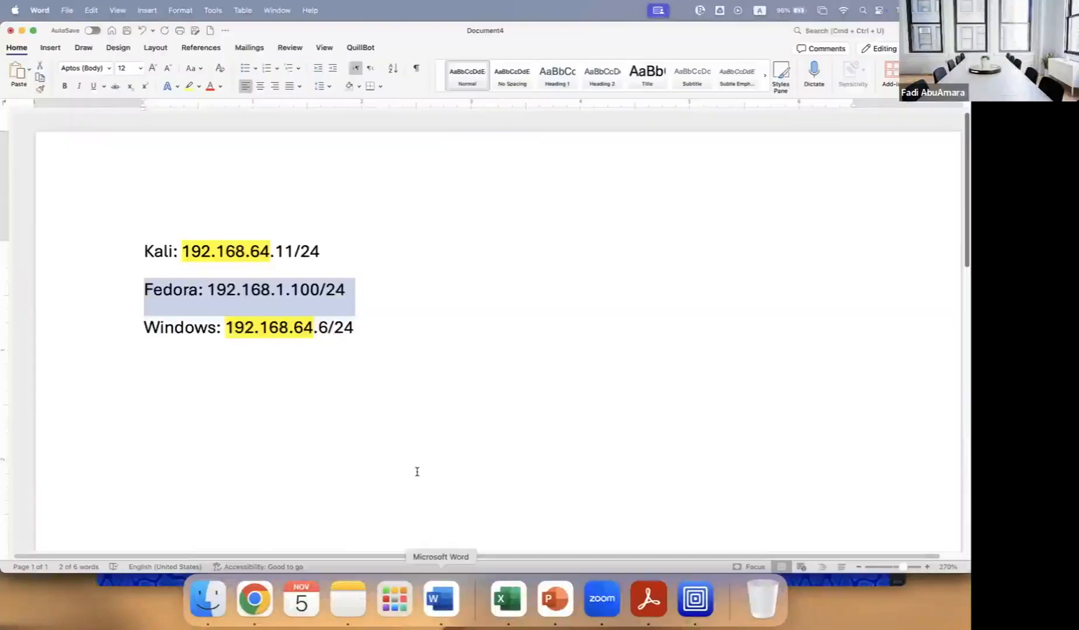
{"action": "double_click", "coordinate": [156, 251]}
{"action": "key", "text": "super+b"}
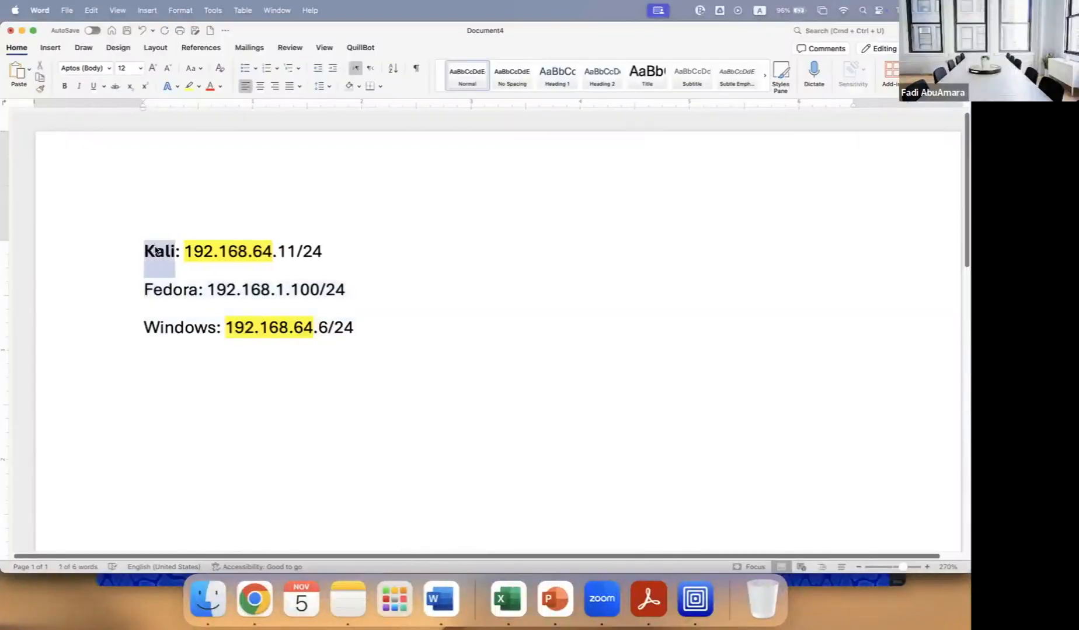
{"action": "double_click", "coordinate": [288, 252]}
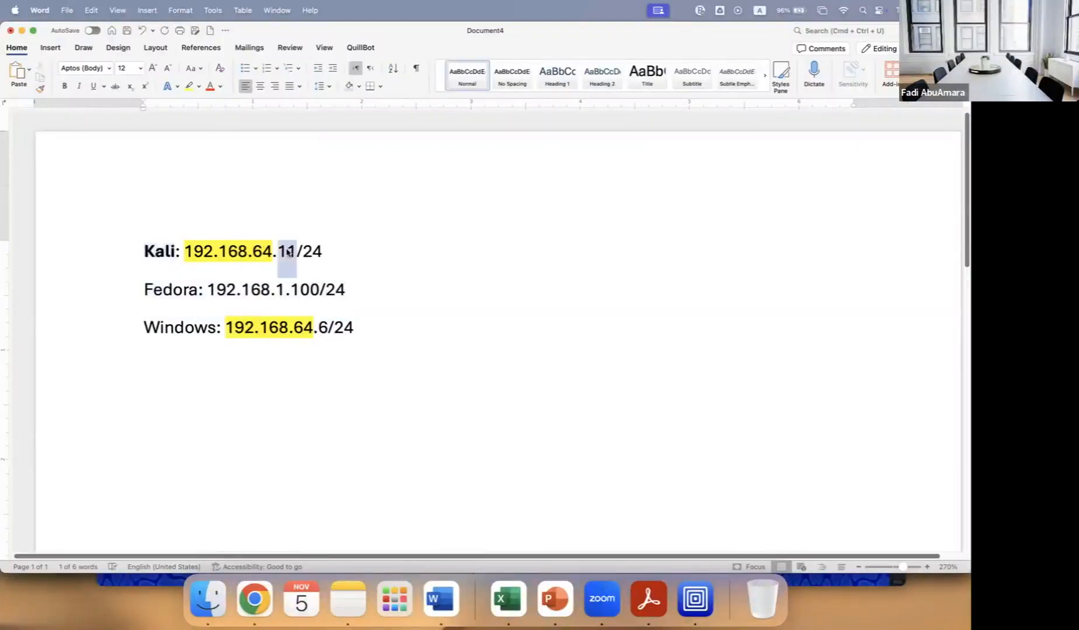
{"action": "double_click", "coordinate": [171, 290]}
{"action": "key", "text": "super+b"}
{"action": "double_click", "coordinate": [183, 327]}
{"action": "key", "text": "super+b"}
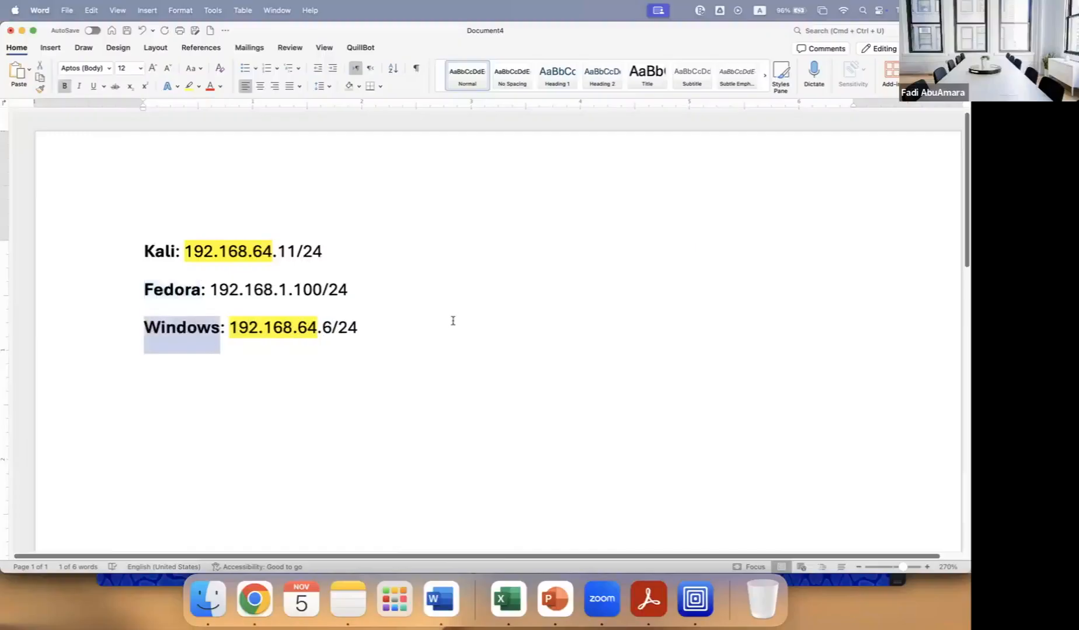
Return to the Kali scan report and examine the closed and filtered TCP port results for hosts 192.168.64.100 and 192.168.64.6.
{"action": "key", "text": "super+Tab"}
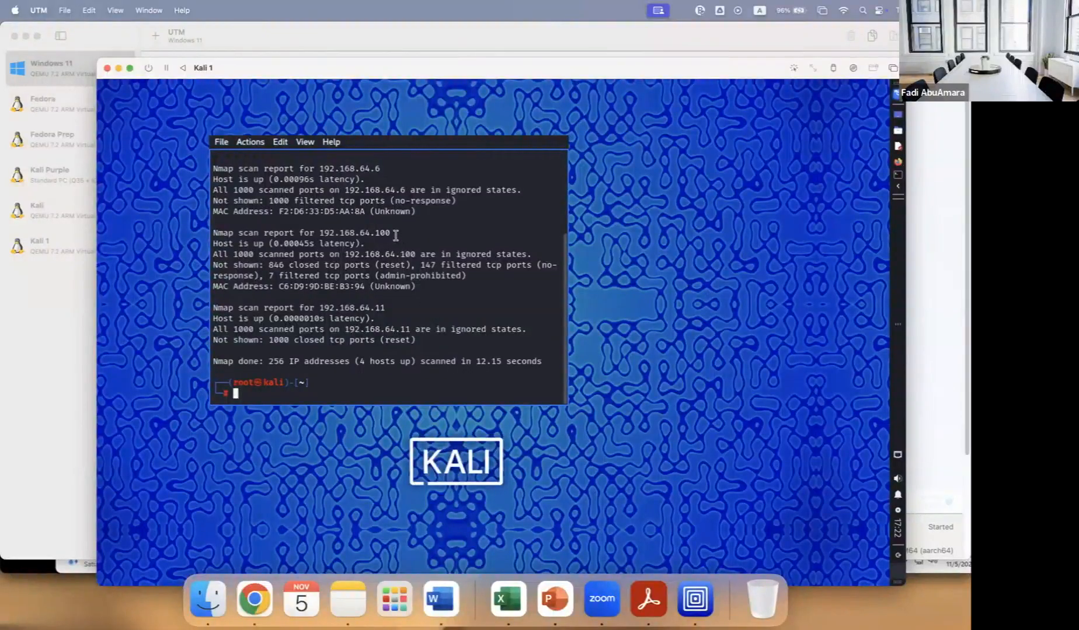
{"action": "left_click_drag", "start_coordinate": [394, 234], "coordinate": [318, 231]}
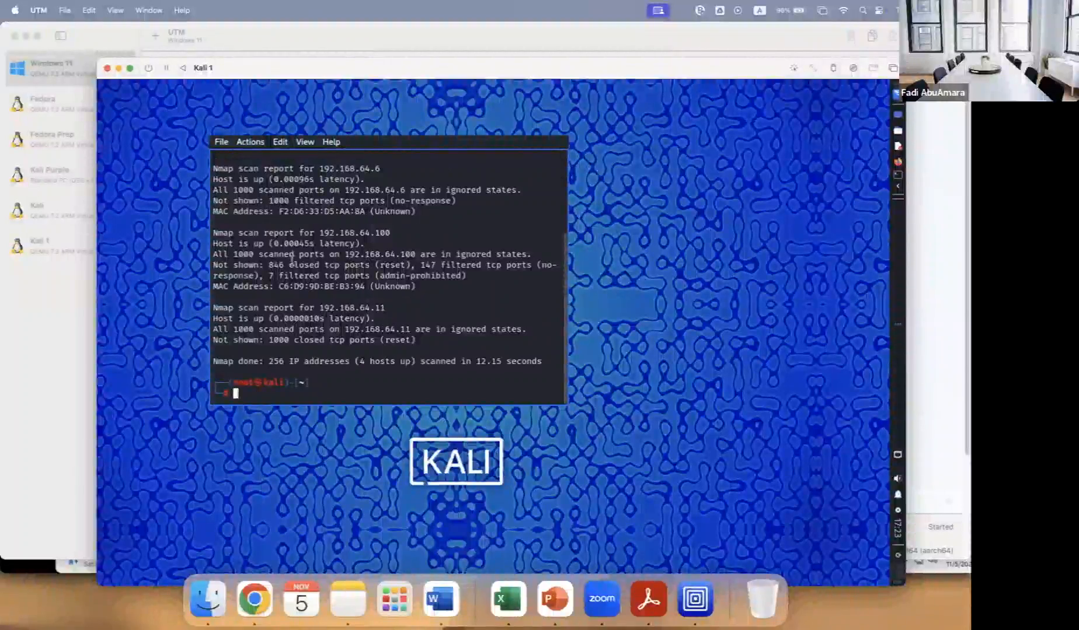
{"action": "left_click_drag", "start_coordinate": [269, 264], "coordinate": [367, 267]}
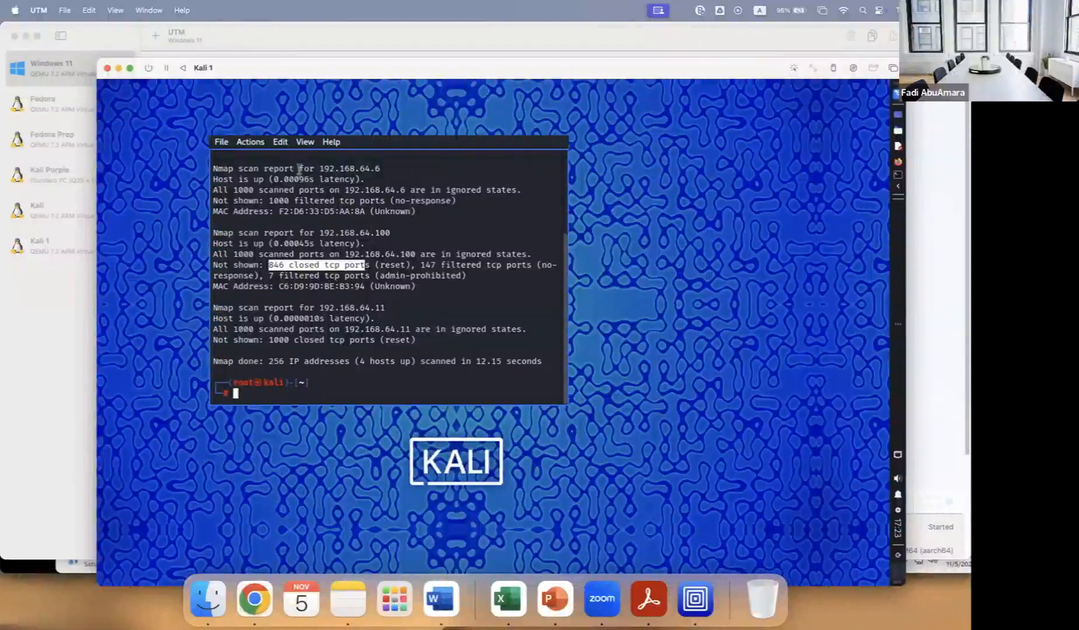
{"action": "left_click_drag", "start_coordinate": [387, 169], "coordinate": [318, 168]}
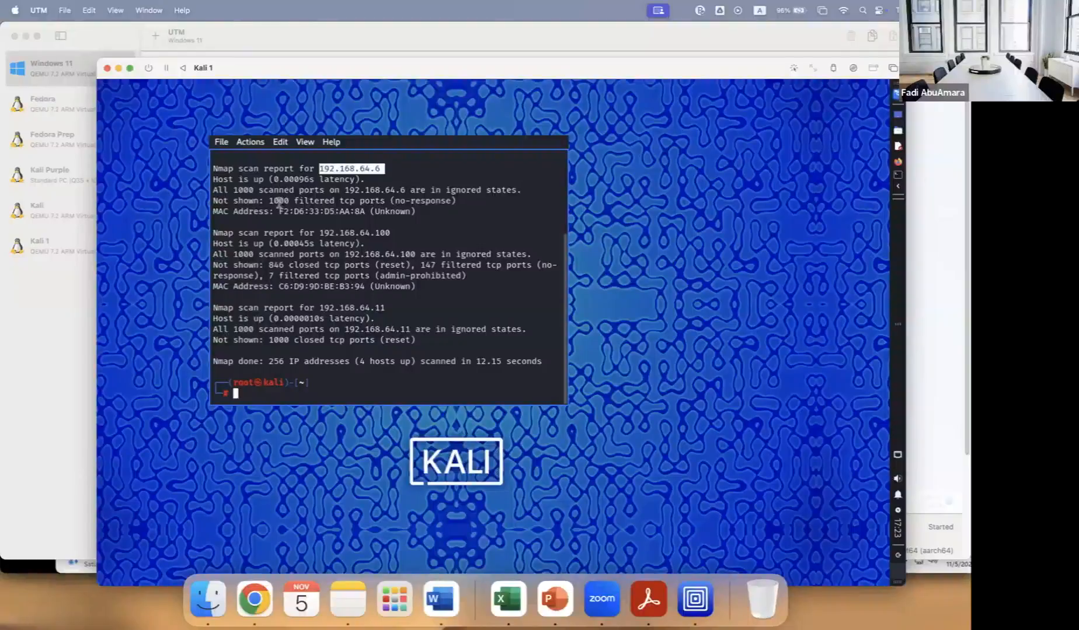
{"action": "left_click_drag", "start_coordinate": [269, 201], "coordinate": [467, 201]}
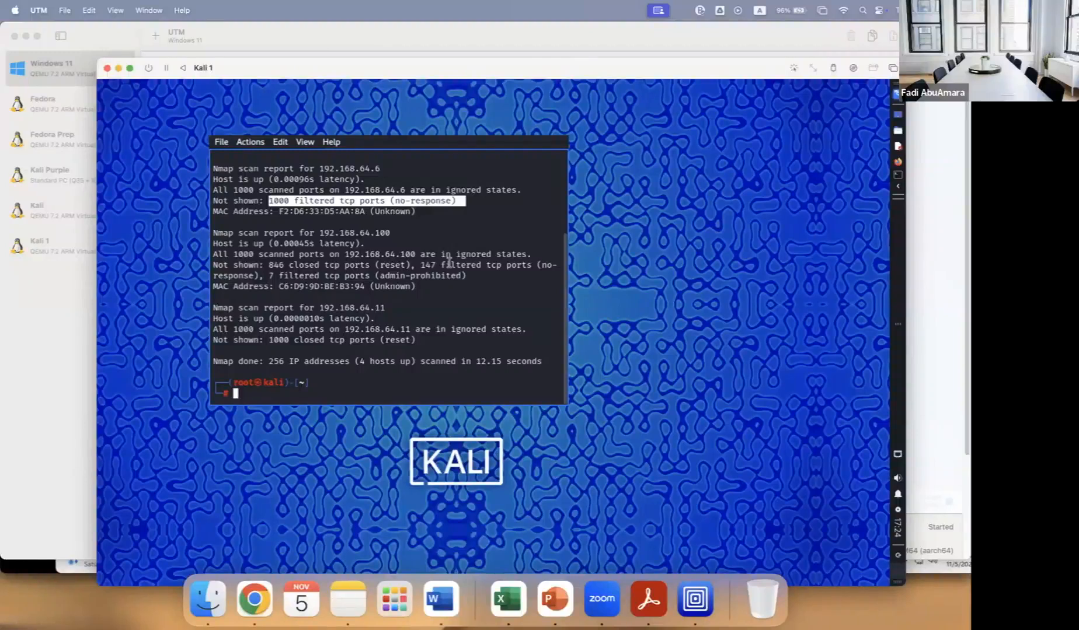
{"action": "left_click", "coordinate": [898, 164]}
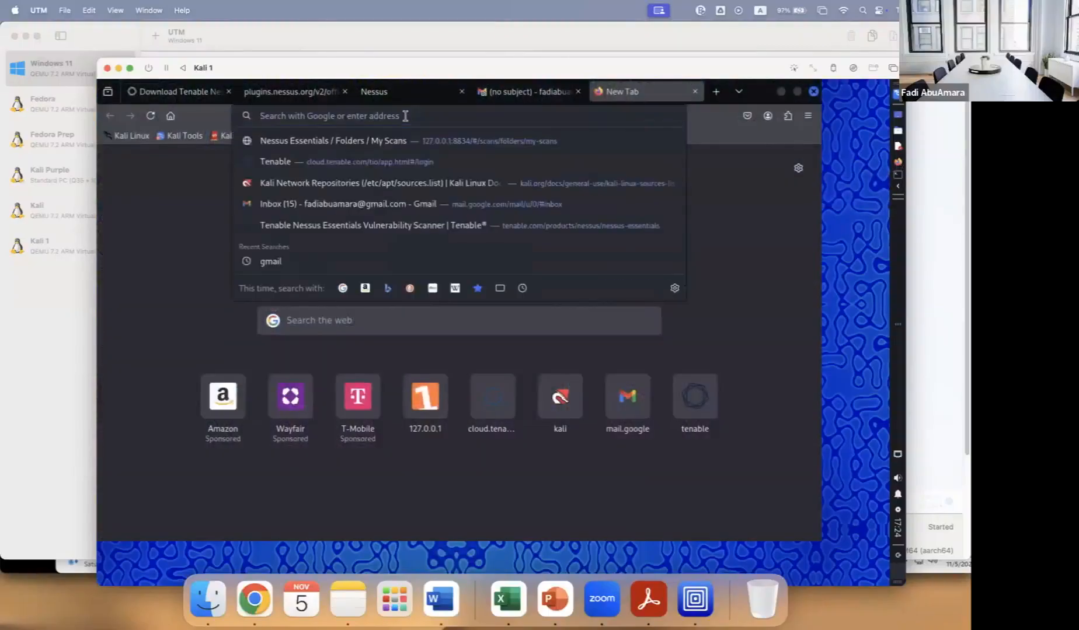
{"action": "type", "text": "http"}
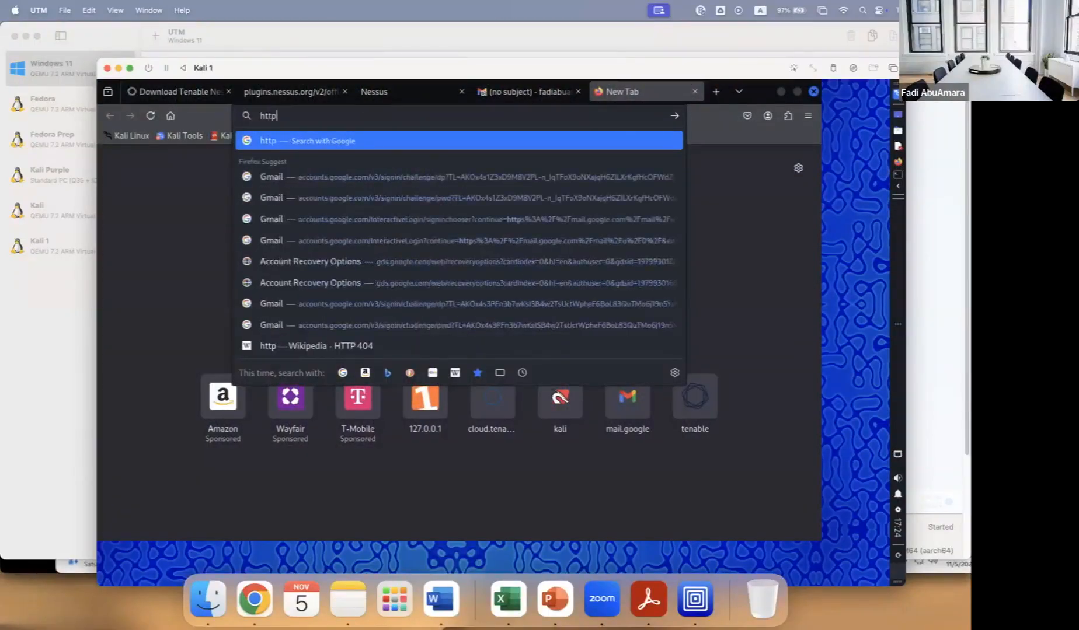
{"action": "type", "text": "s://"}
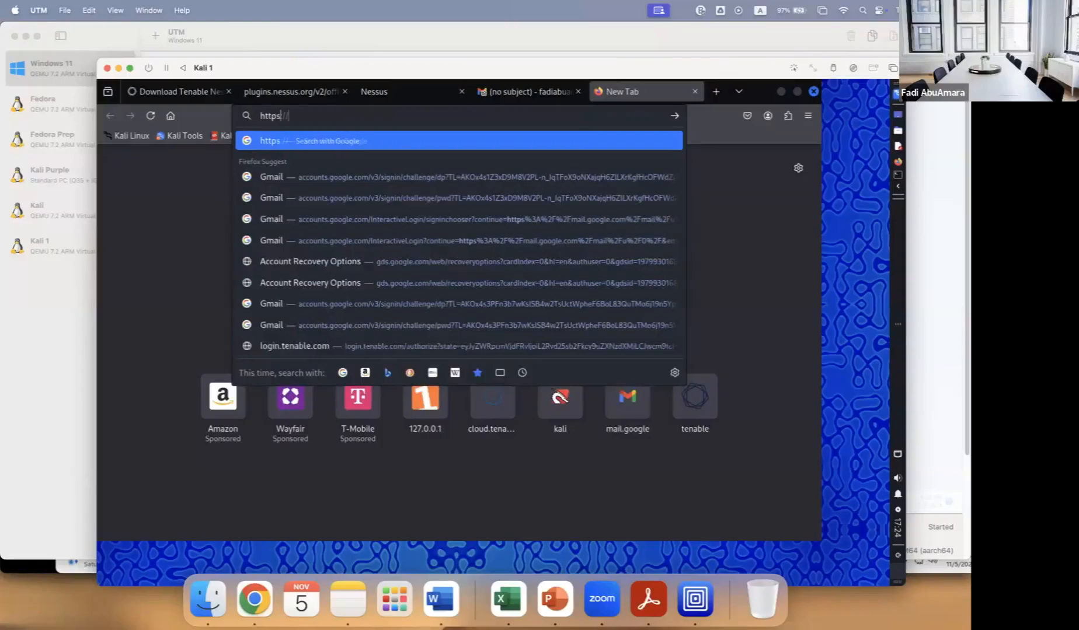
{"action": "type", "text": "localhost"}
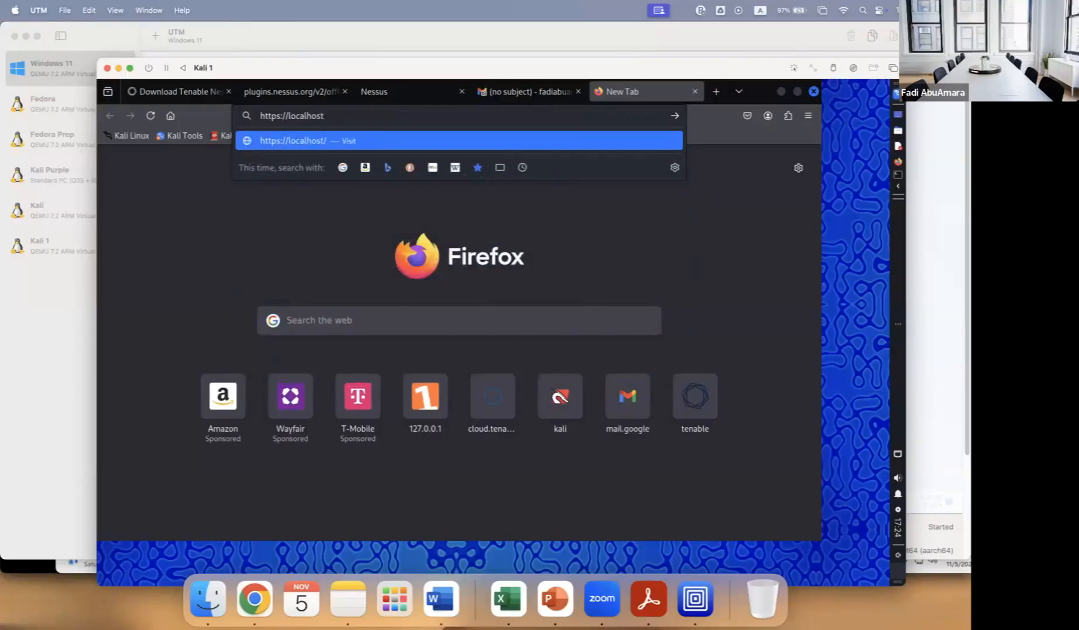
{"action": "type", "text": ":8834"}
{"action": "key", "text": "Return"}
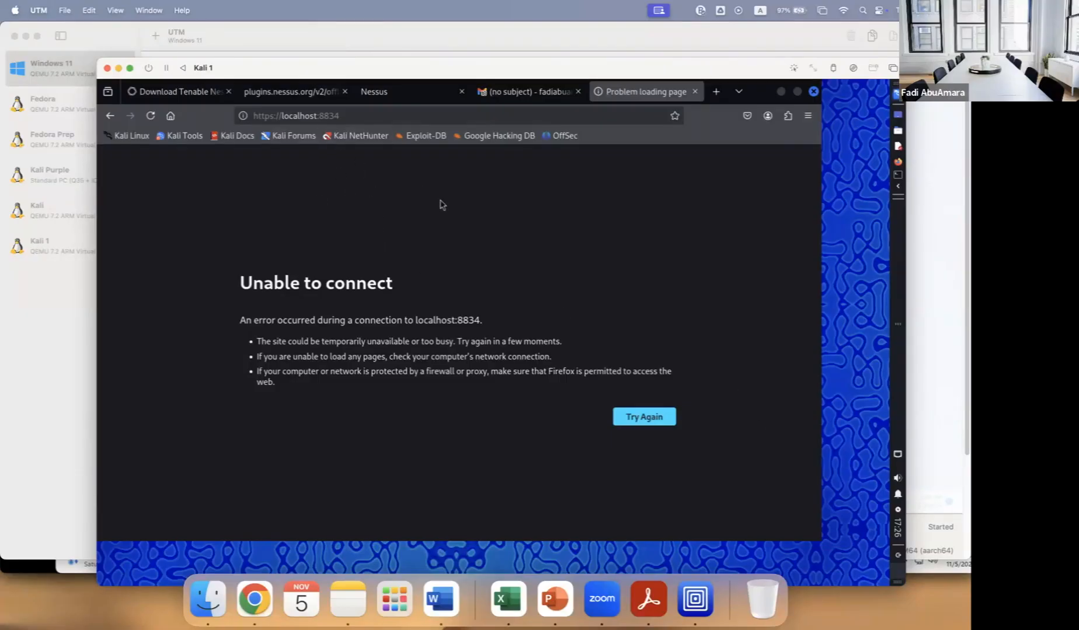
Return to the Kali terminal, clear it and start the Nessus service with systemctl start nessusd.service.
{"action": "left_click", "coordinate": [813, 91]}
{"action": "left_click", "coordinate": [344, 391]}
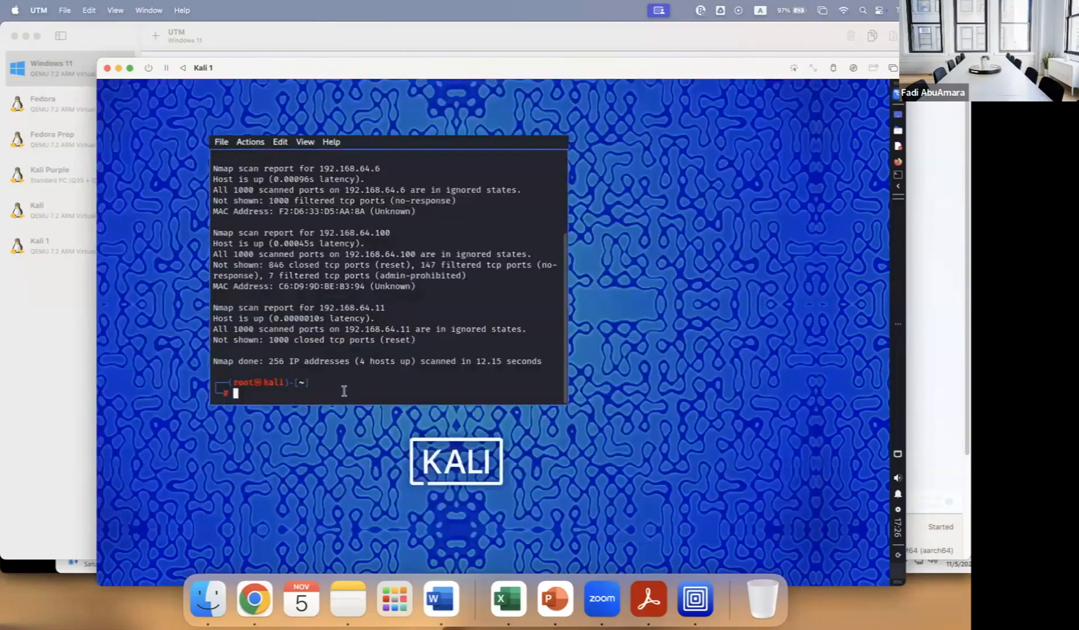
{"action": "type", "text": "clear"}
{"action": "key", "text": "Return"}
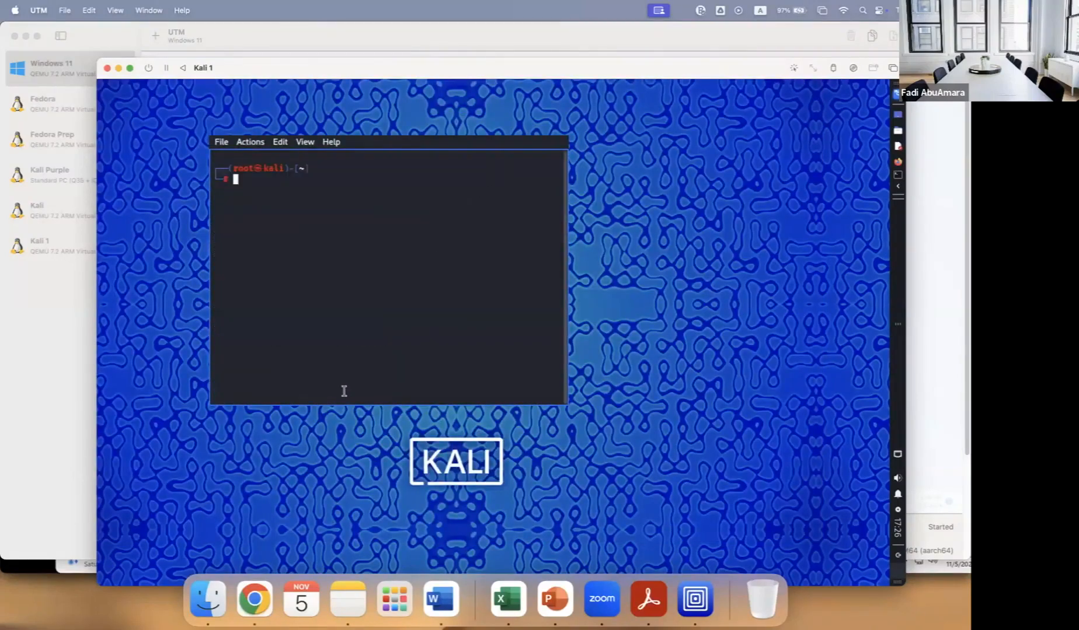
{"action": "key", "text": "Up"}
{"action": "key", "text": "Up"}
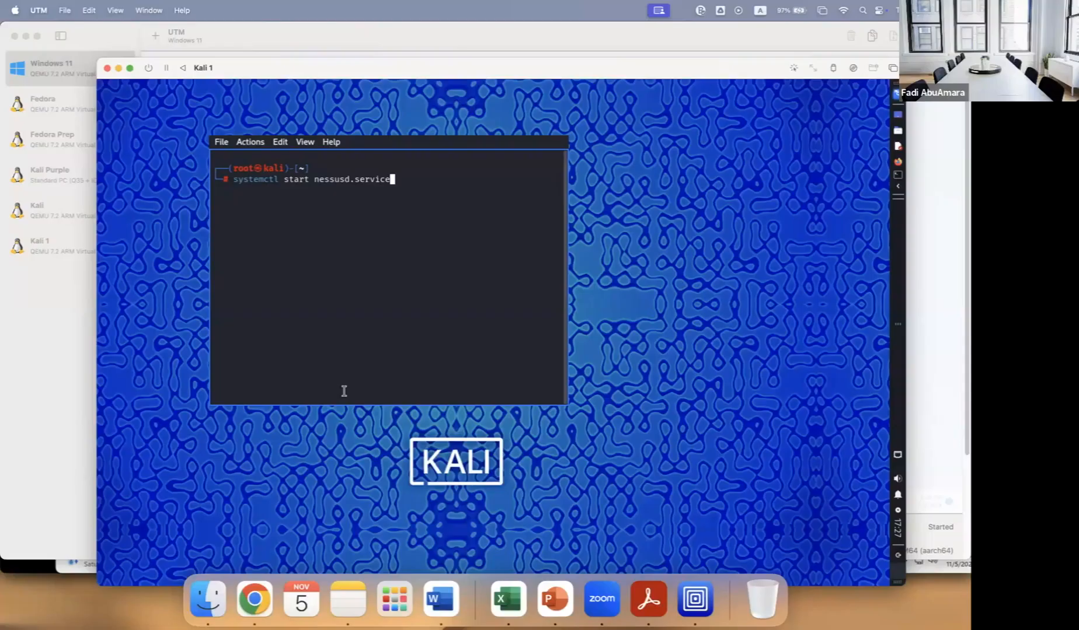
{"action": "key", "text": "Return"}
Return to the localhost:8834 page in Firefox and accept the security risk to continue to the site.
{"action": "left_click", "coordinate": [898, 164]}
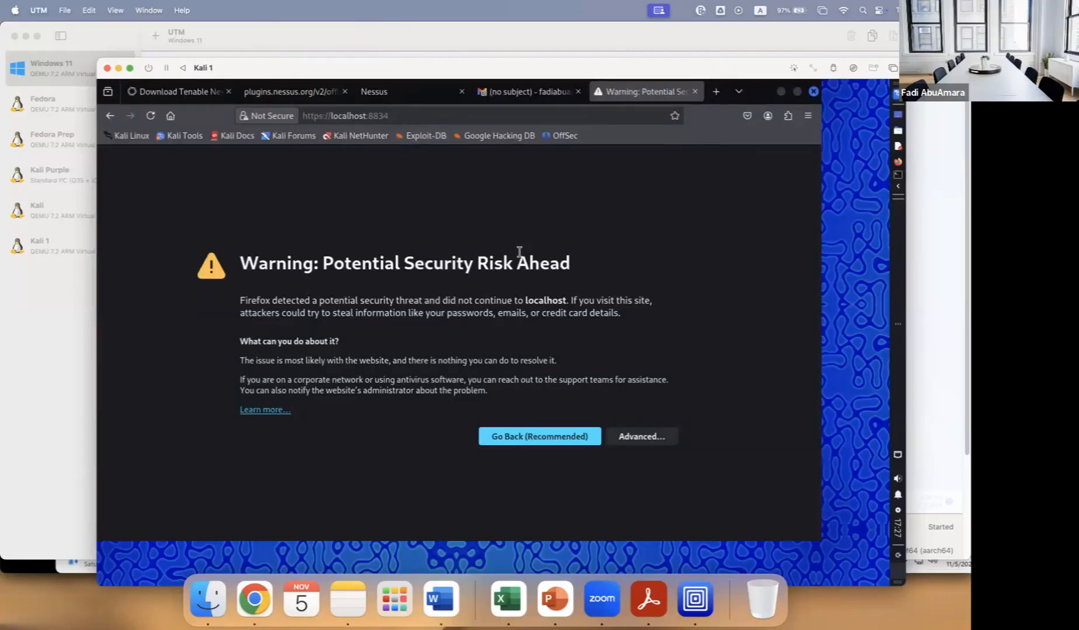
{"action": "left_click", "coordinate": [641, 437]}
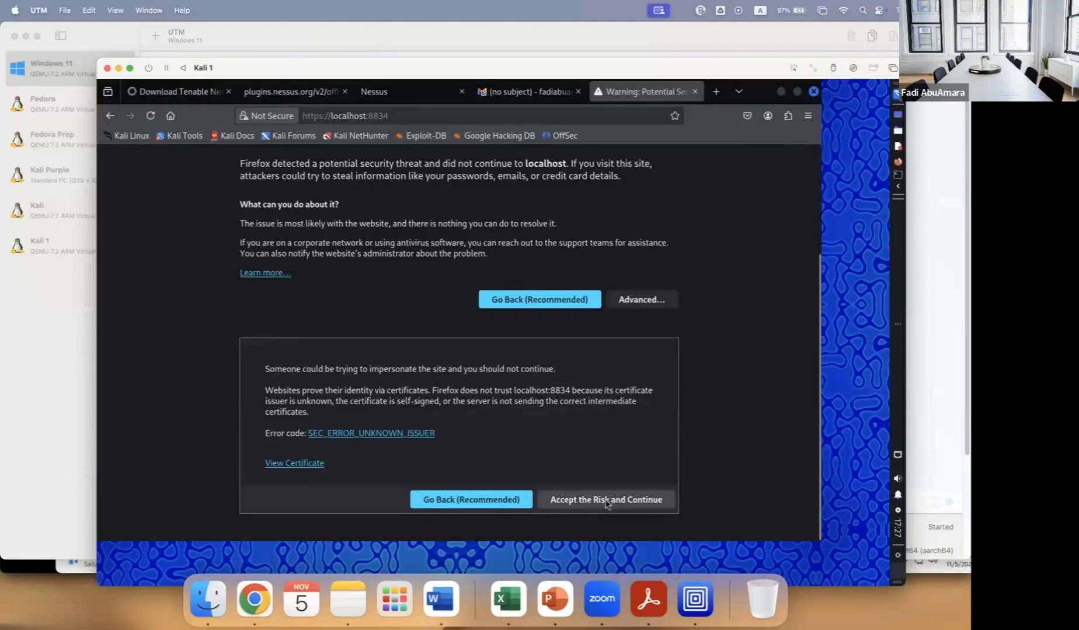
{"action": "left_click", "coordinate": [610, 501]}
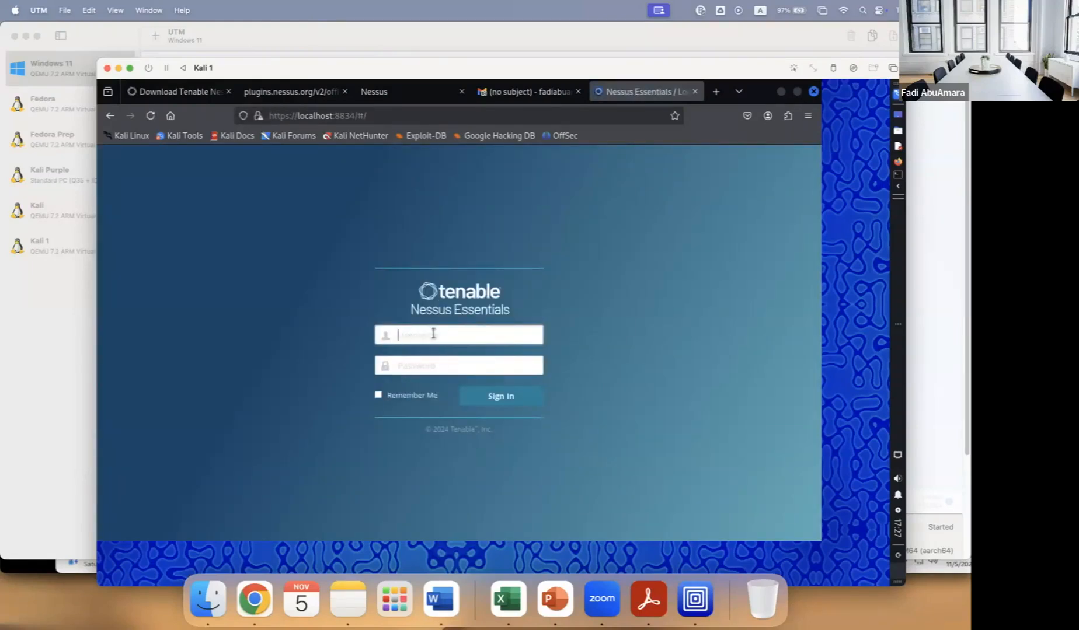
Sign in to Nessus Essentials with the account's username and password.
{"action": "type", "text": "fadiedit"}
{"action": "key", "text": "Tab"}
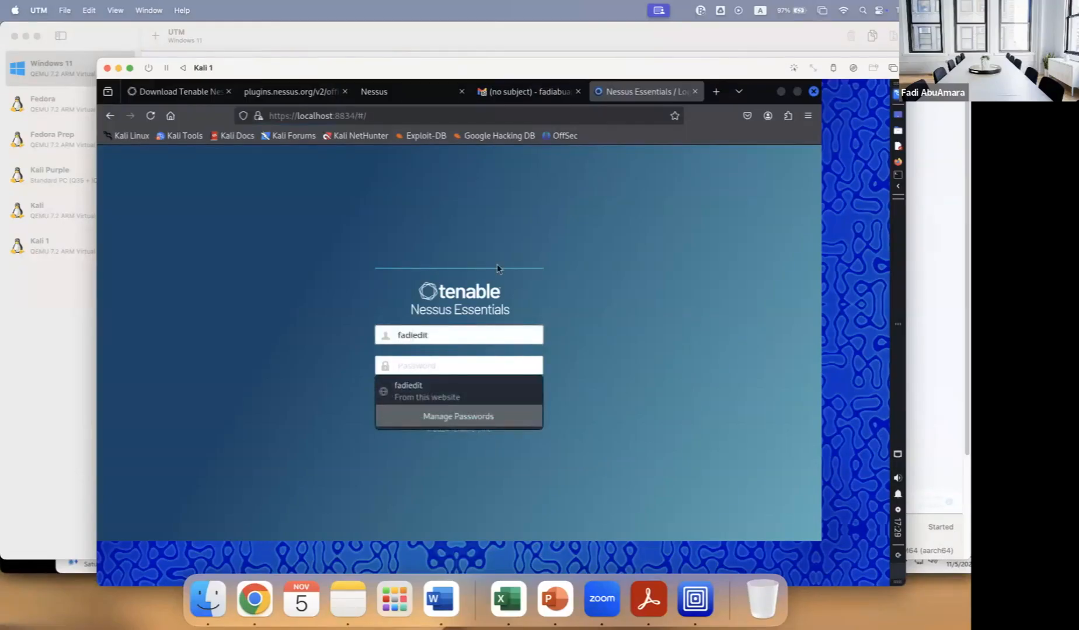
{"action": "left_click", "coordinate": [418, 368]}
{"action": "left_click", "coordinate": [514, 400]}
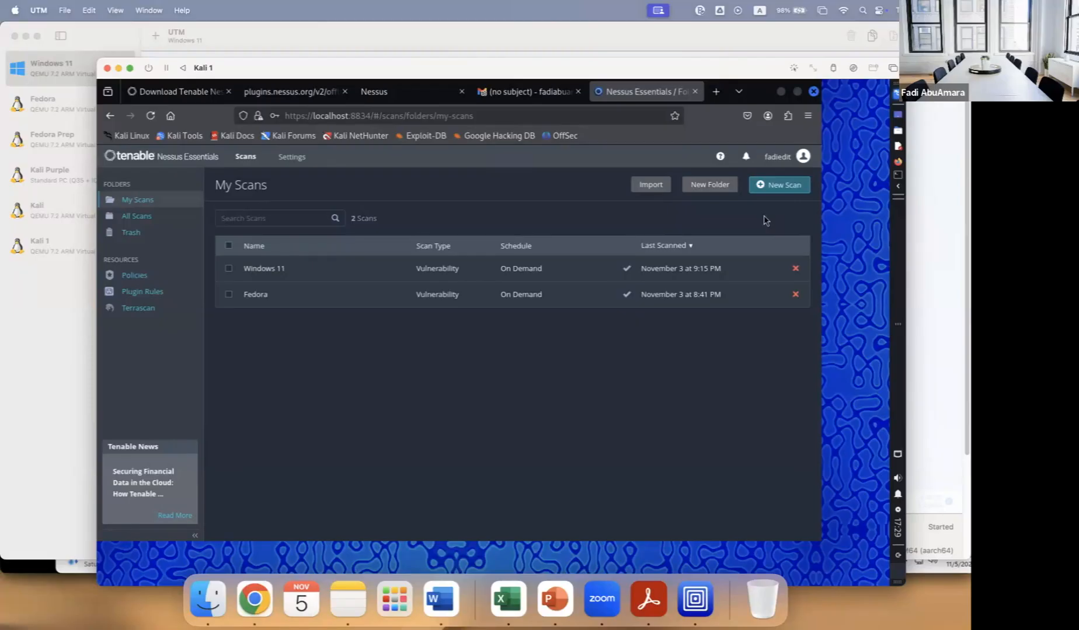
Start a new scan from the Basic Network Scan template after looking through the templates, and name it Fedora VS.
{"action": "left_click", "coordinate": [776, 192]}
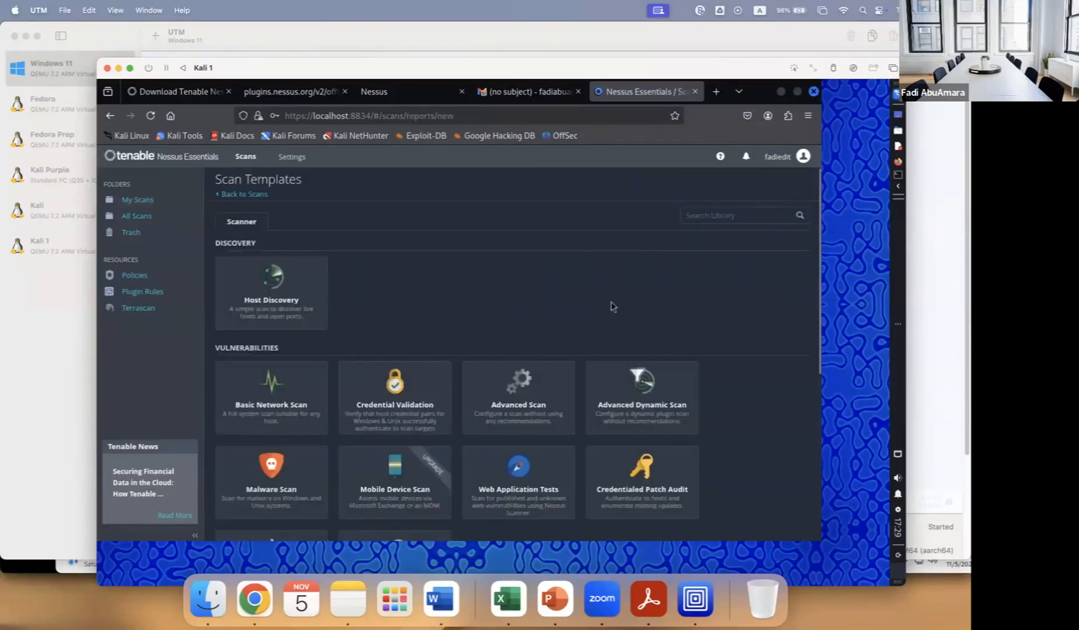
{"action": "scroll", "coordinate": [612, 306], "scroll_direction": "down", "scroll_amount": 10}
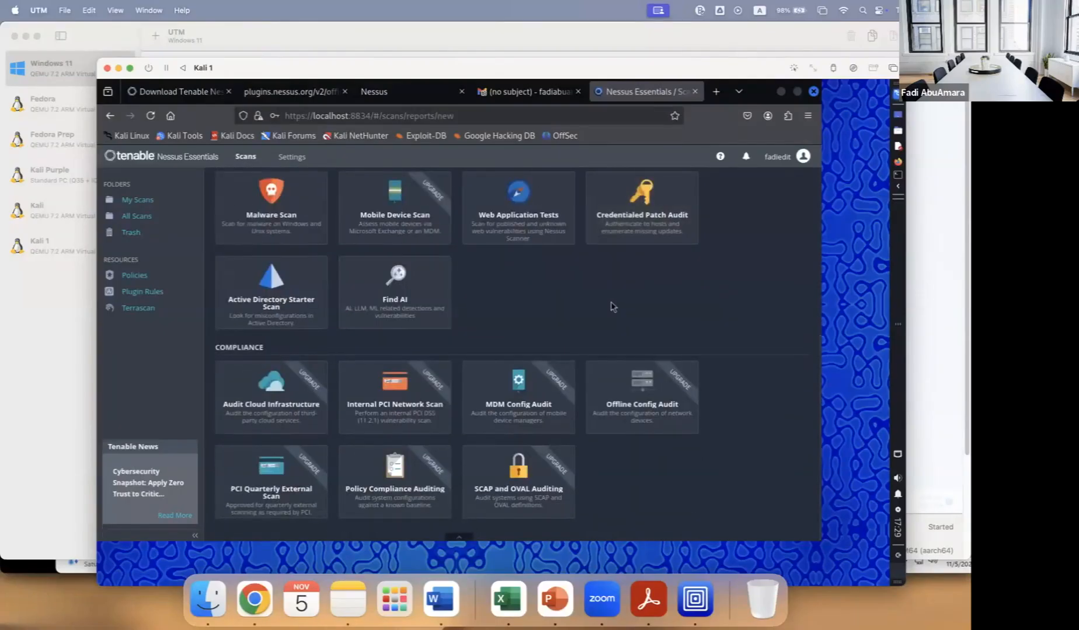
{"action": "scroll", "coordinate": [611, 306], "scroll_direction": "up", "scroll_amount": 10}
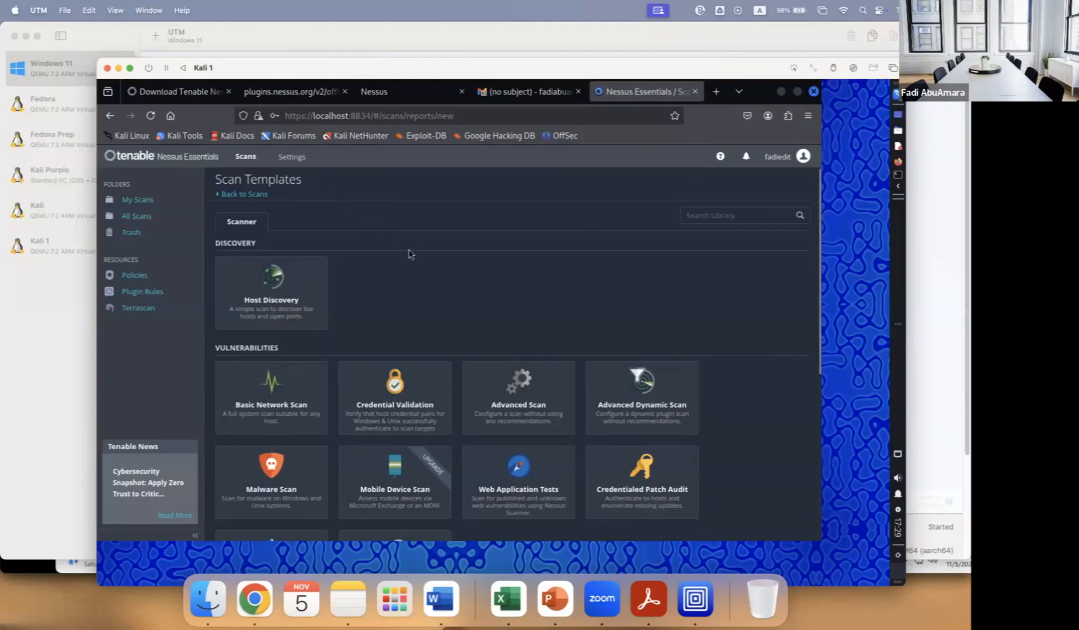
{"action": "left_click", "coordinate": [276, 415]}
{"action": "type", "text": "Fedora VS"}
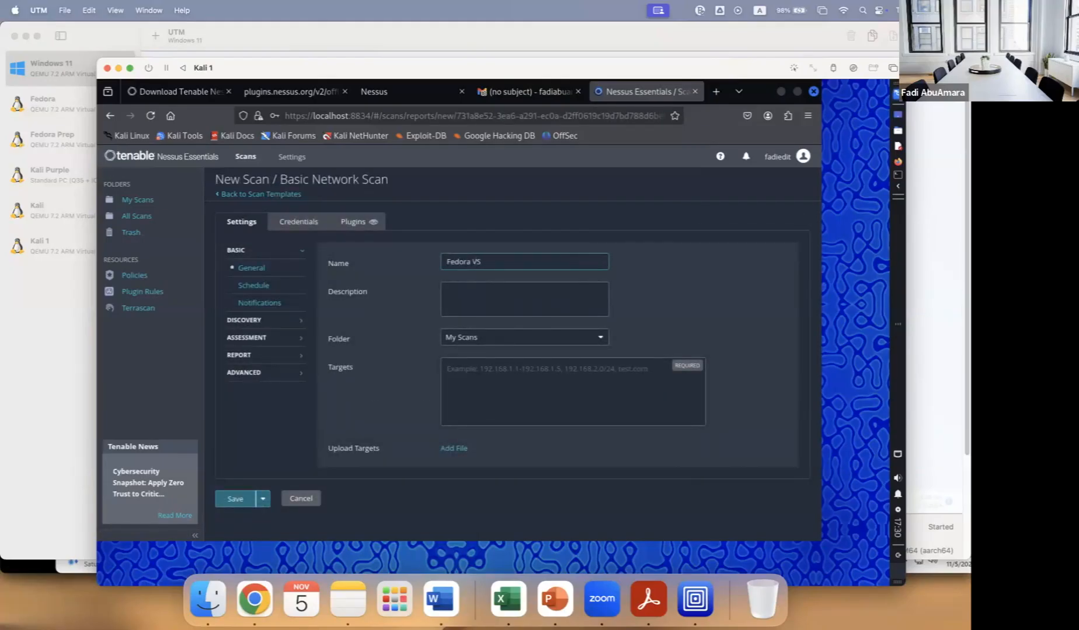
Look up the Fedora address in the Word document and set the Fedora VS scan's target to 192.168.1.100.
{"action": "left_click", "coordinate": [472, 300]}
{"action": "left_click", "coordinate": [475, 376]}
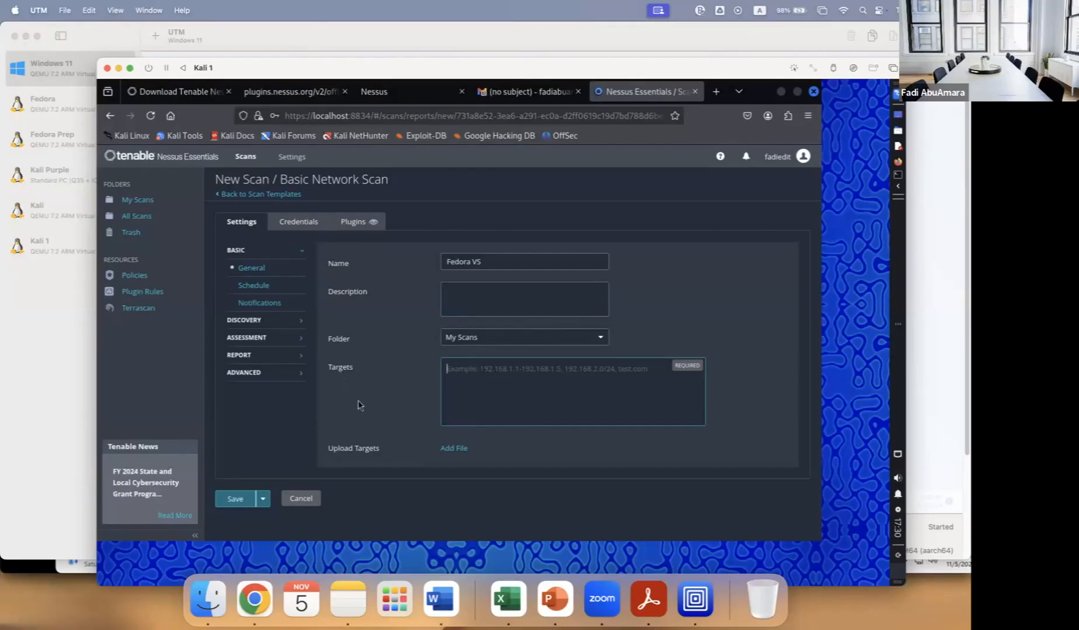
{"action": "left_click", "coordinate": [442, 599]}
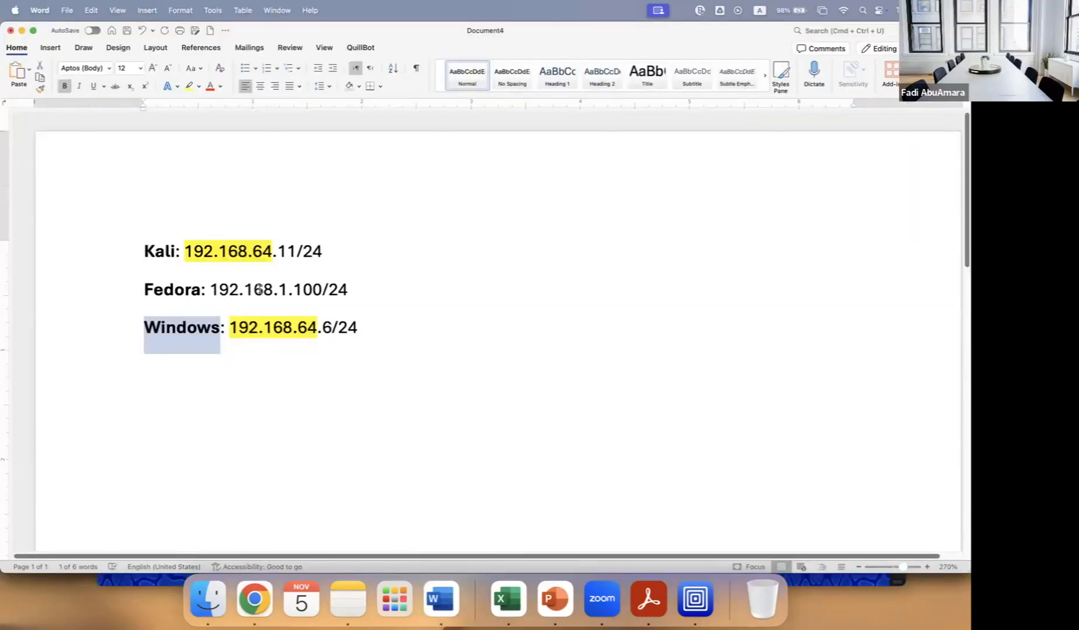
{"action": "key", "text": "super+Tab"}
{"action": "type", "text": "192.168.1.100"}
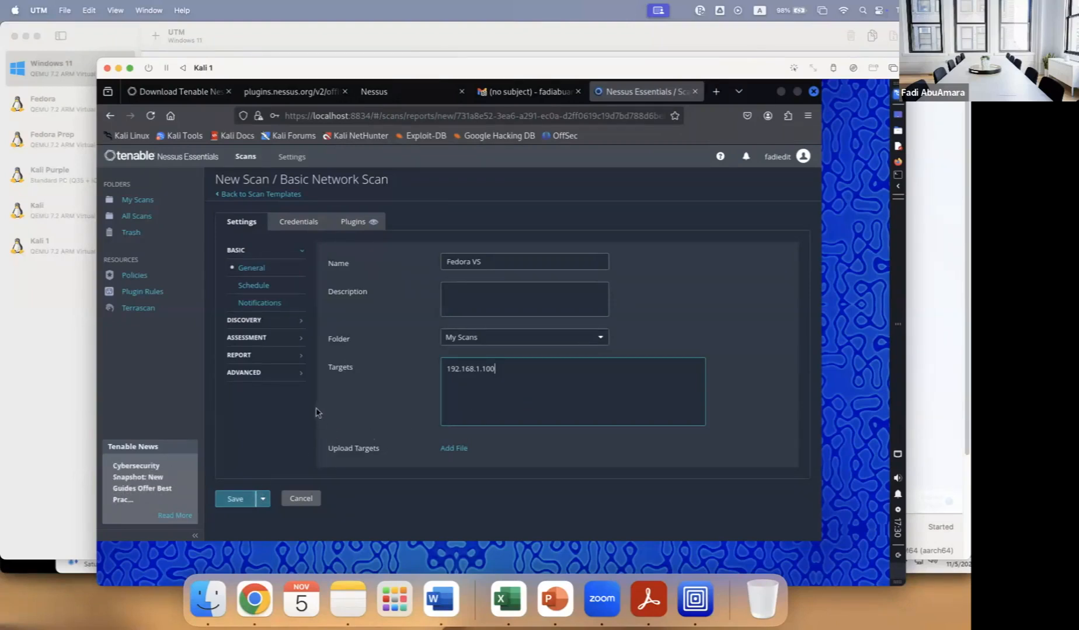
Keep the advanced scan type at Default and set the assessment scan type to Scan for all web vulnerabilities (quick).
{"action": "left_click", "coordinate": [292, 379]}
{"action": "left_click", "coordinate": [588, 264]}
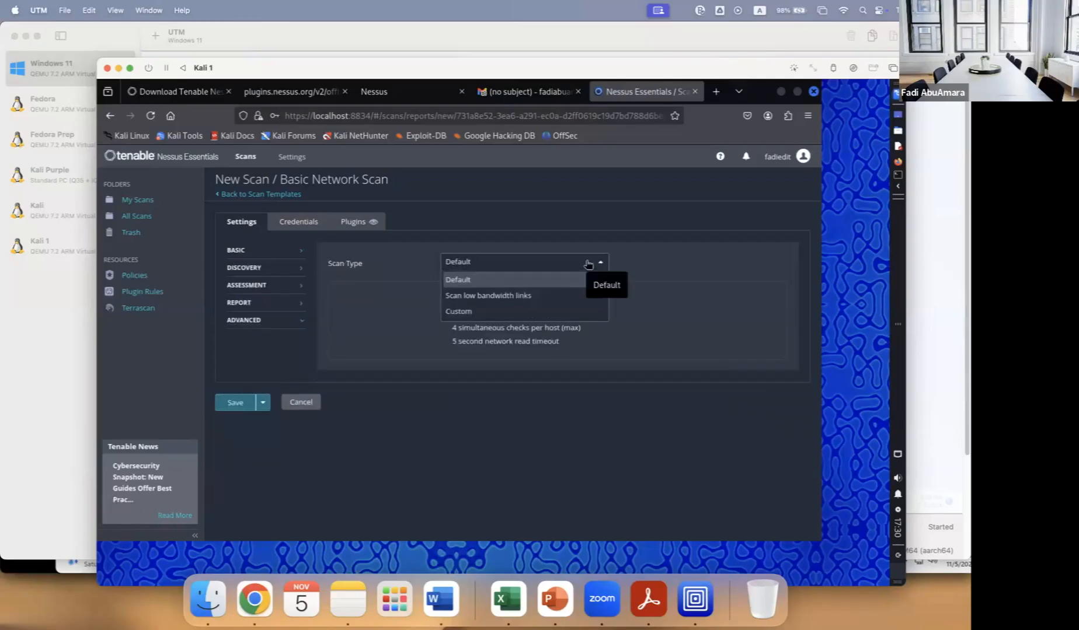
{"action": "left_click", "coordinate": [464, 283]}
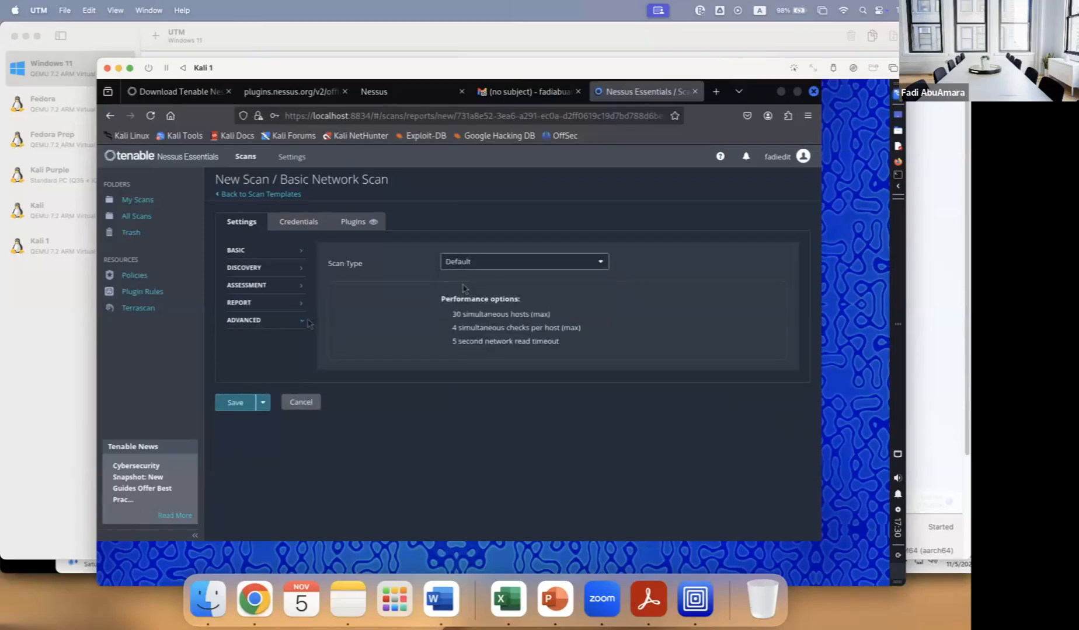
{"action": "left_click", "coordinate": [286, 286]}
{"action": "left_click", "coordinate": [540, 262]}
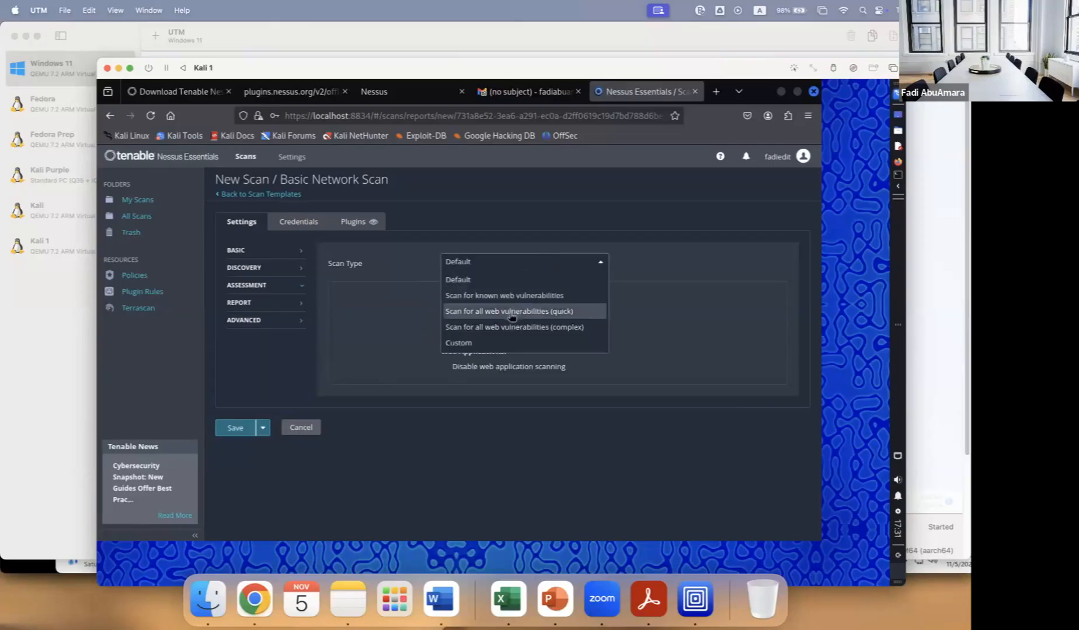
{"action": "left_click", "coordinate": [562, 313]}
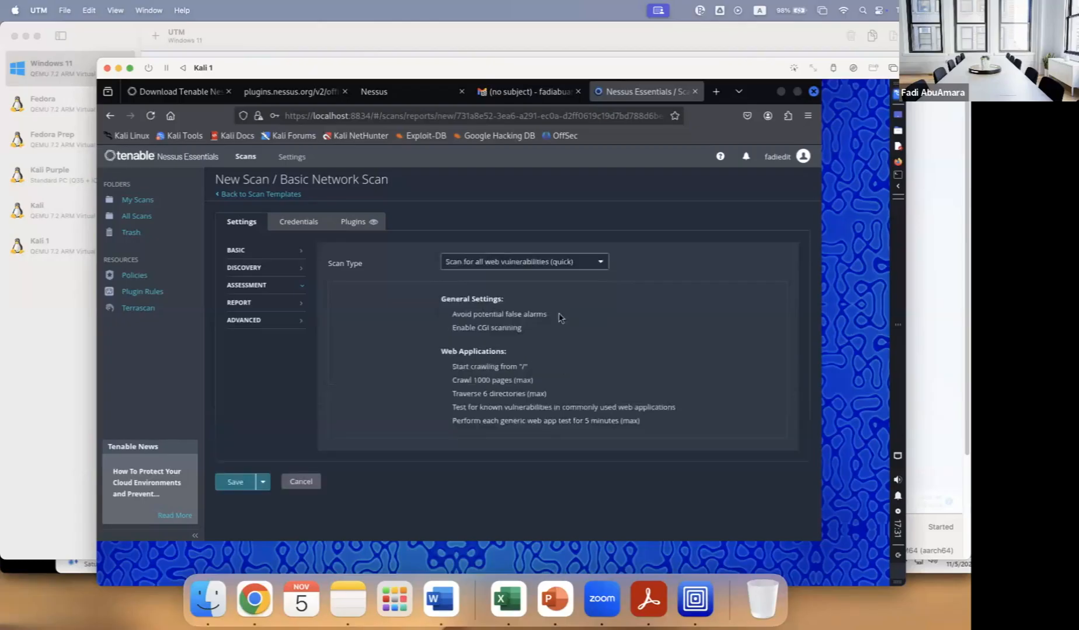
Review the report processing and output options and save the Fedora VS scan.
{"action": "left_click", "coordinate": [299, 308]}
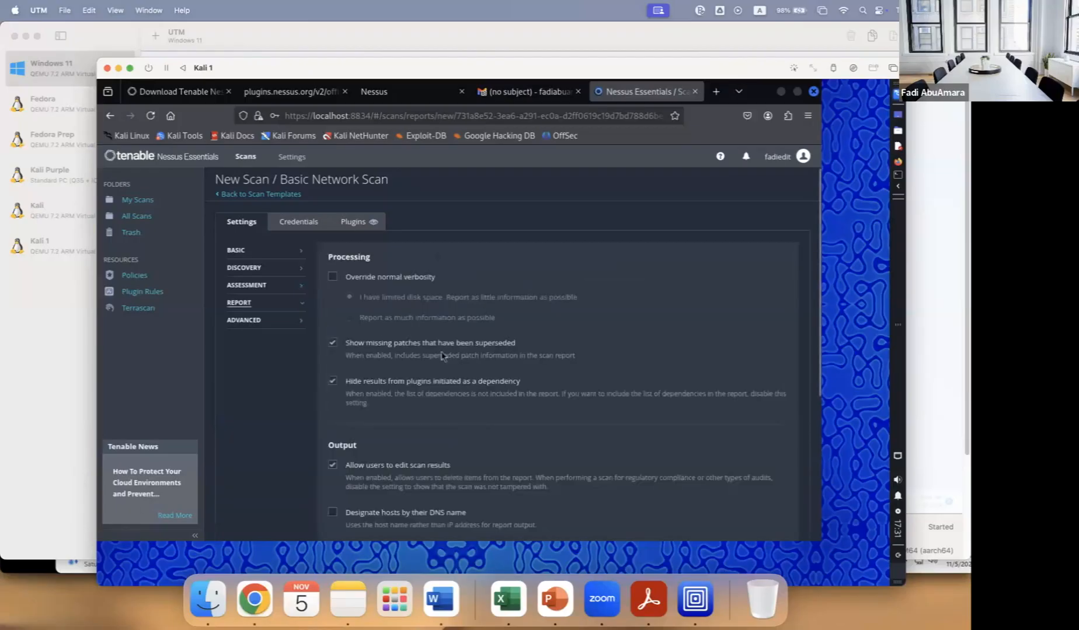
{"action": "scroll", "coordinate": [478, 365], "scroll_direction": "down", "scroll_amount": 3}
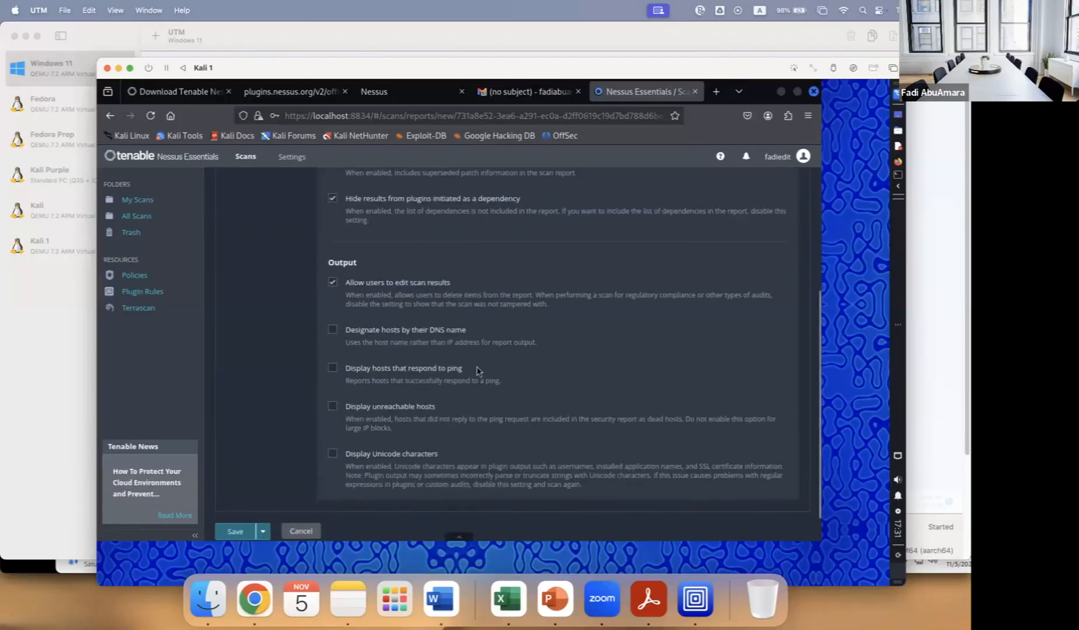
{"action": "scroll", "coordinate": [478, 370], "scroll_direction": "up", "scroll_amount": 3}
{"action": "scroll", "coordinate": [477, 372], "scroll_direction": "down", "scroll_amount": 5}
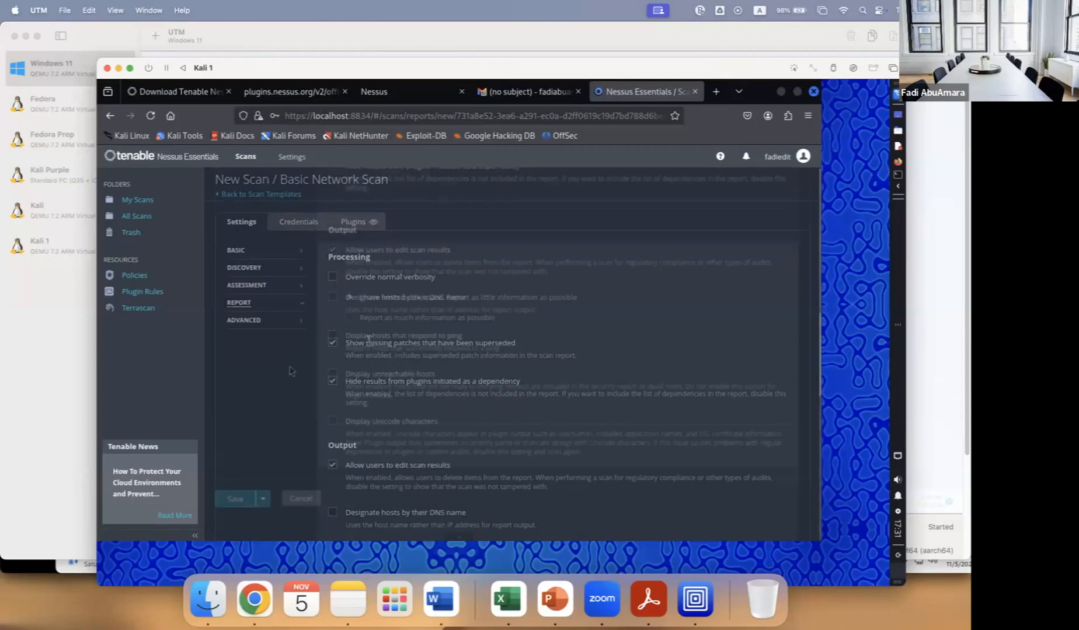
{"action": "left_click", "coordinate": [245, 499]}
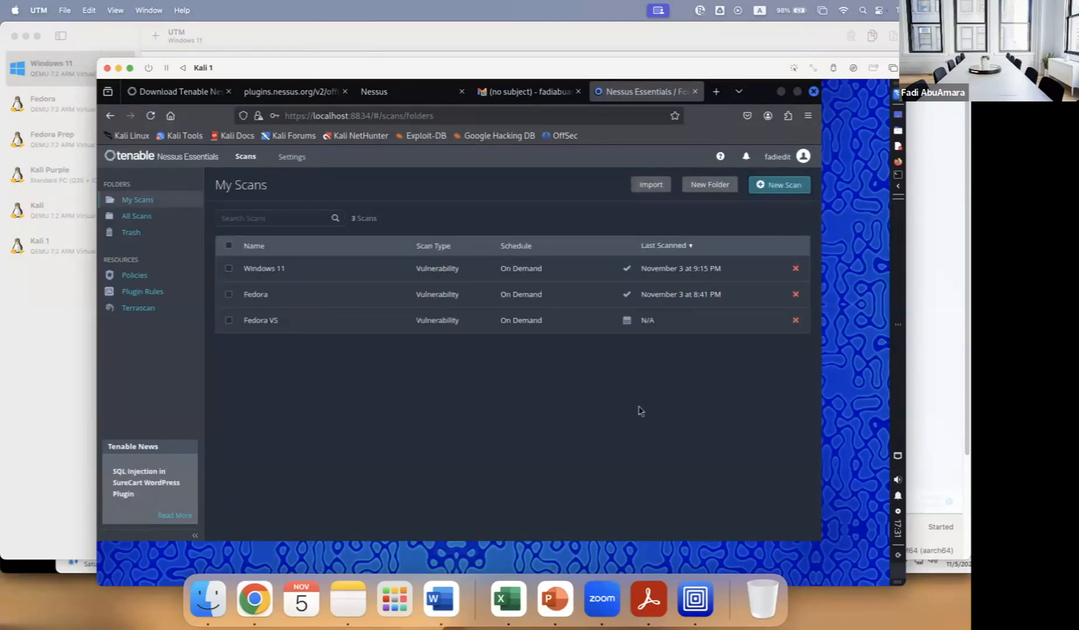
Open the saved Fedora VS scan from the My Scans list and launch it.
{"action": "left_click", "coordinate": [228, 321]}
{"action": "left_click", "coordinate": [610, 327]}
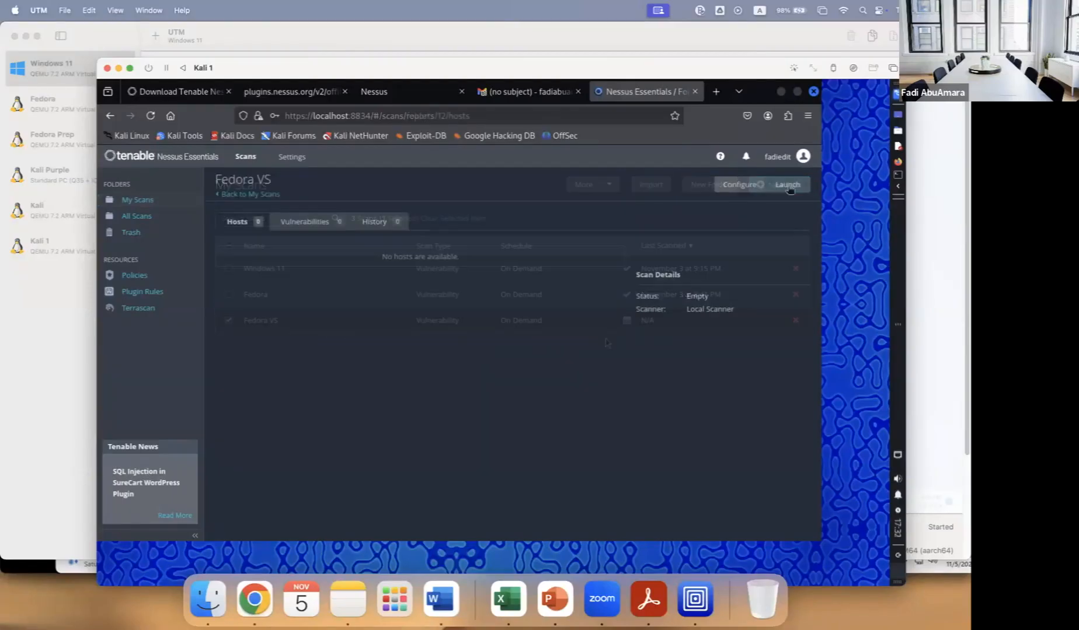
{"action": "left_click", "coordinate": [788, 186]}
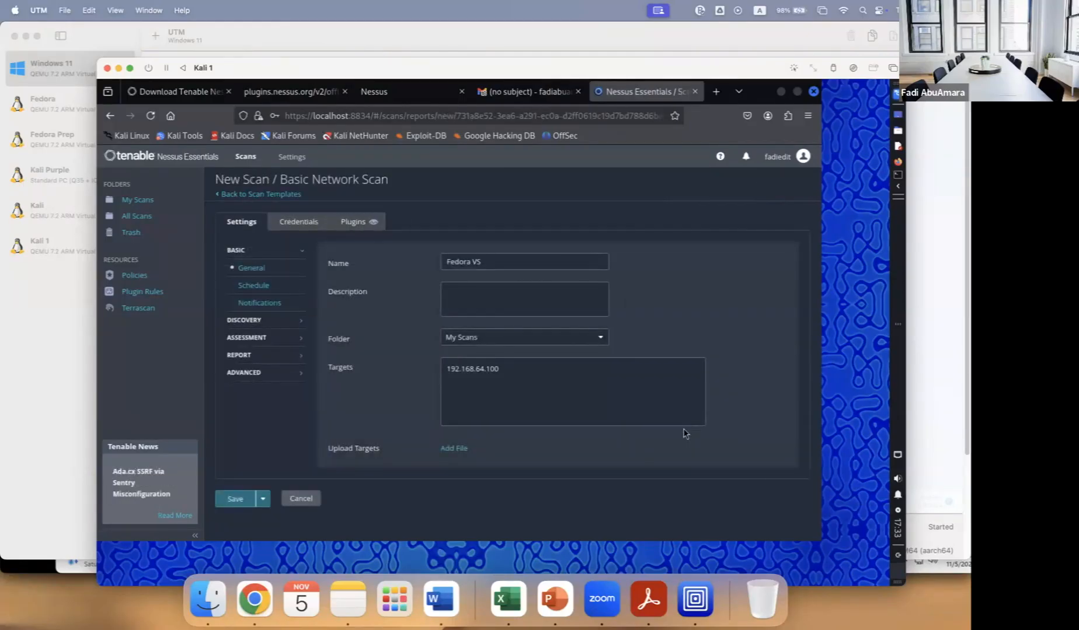
Switch to the Word document and correct the Fedora address to 192.168.64.100/24.
{"action": "key", "text": "super+Tab"}
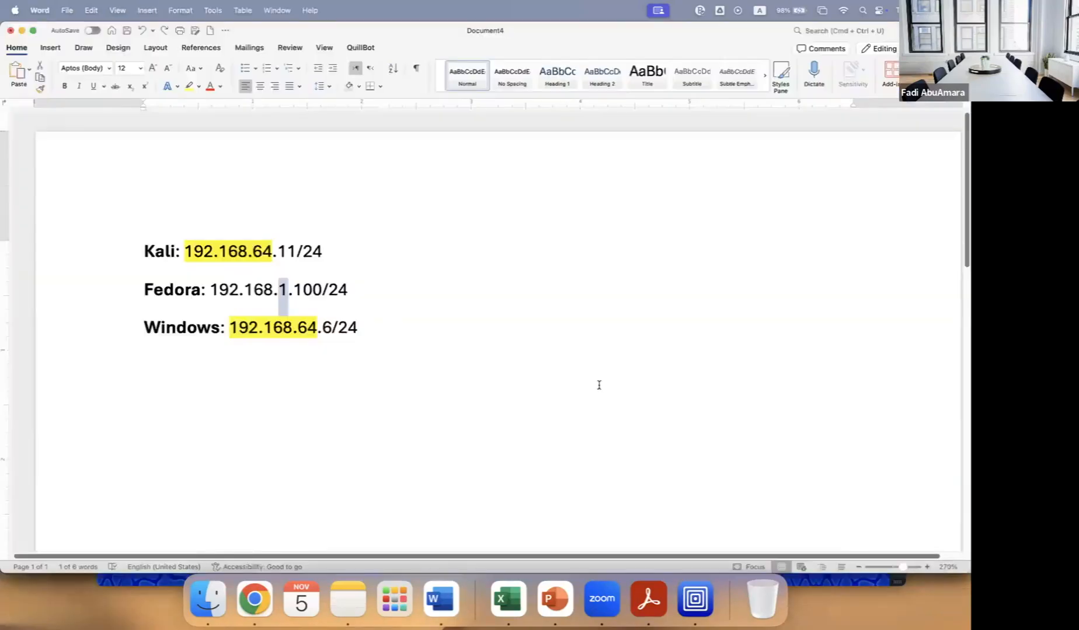
{"action": "type", "text": "64.100"}
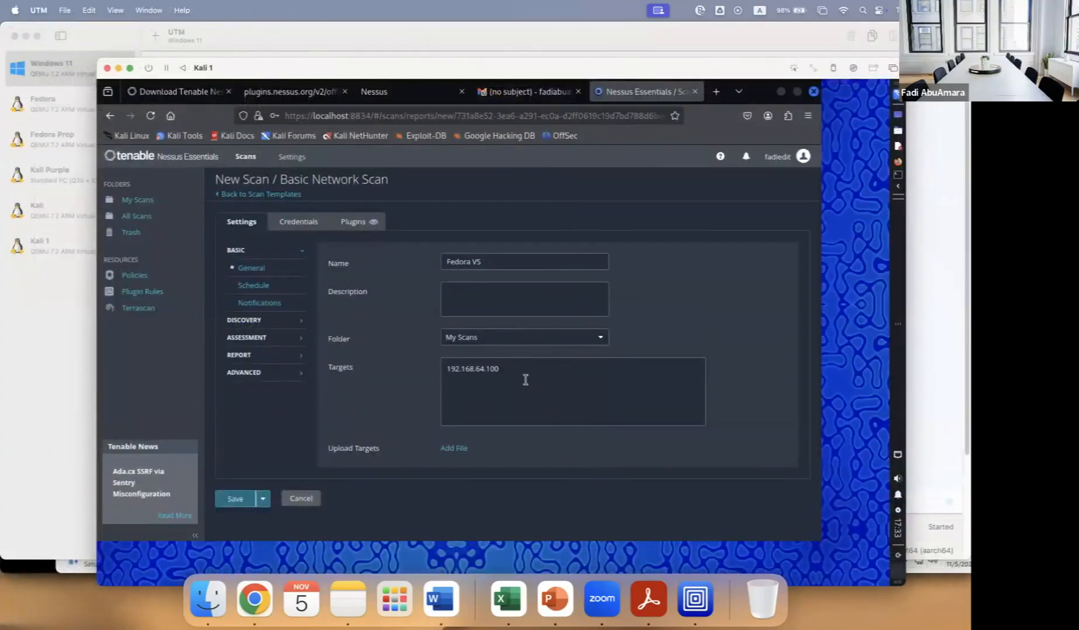
Return to the Kali browser, save the Fedora VS scan with target 192.168.64.100 and launch it.
{"action": "left_click", "coordinate": [235, 498]}
{"action": "left_click", "coordinate": [526, 374]}
{"action": "left_click", "coordinate": [788, 186]}
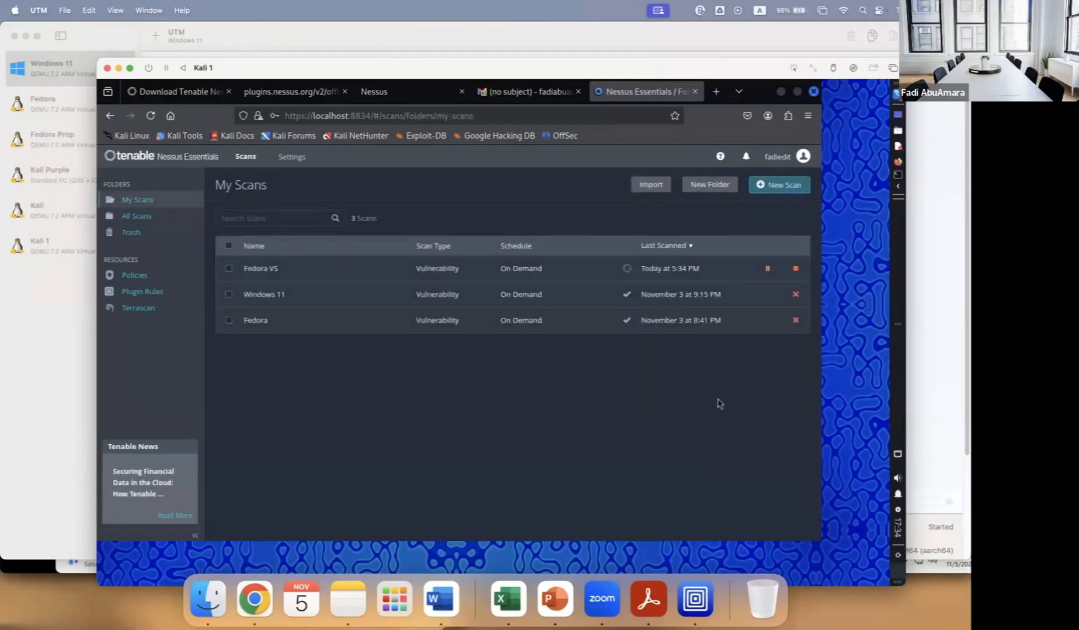
Create a new Basic Network Scan named Windows 11 VS with the target 192.168.64.6, taken from the Word document.
{"action": "left_click", "coordinate": [787, 188]}
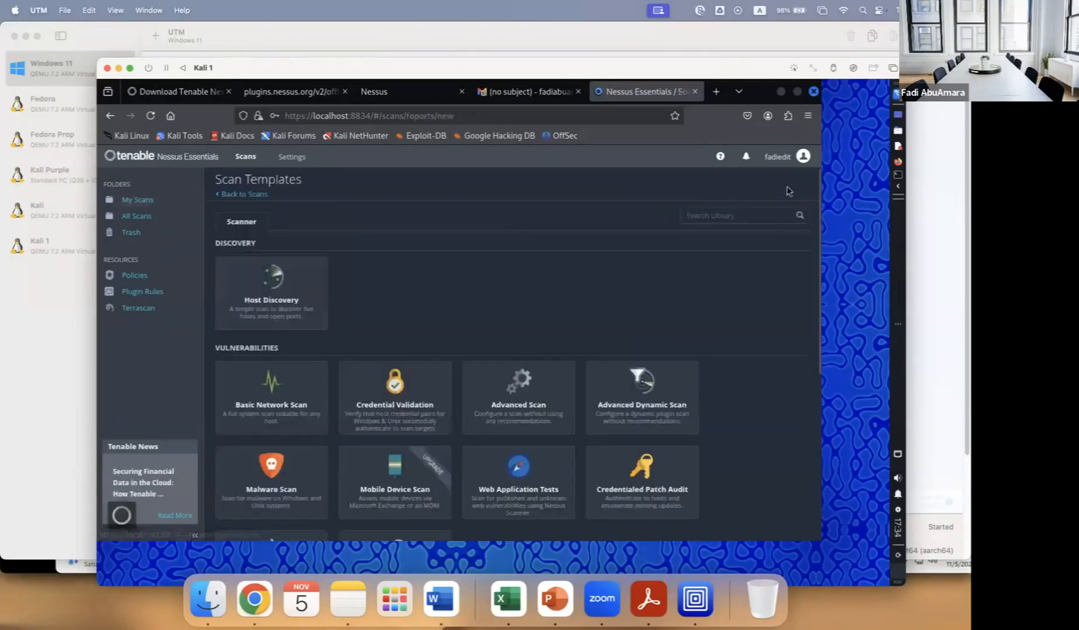
{"action": "left_click", "coordinate": [308, 390]}
{"action": "left_click", "coordinate": [508, 260]}
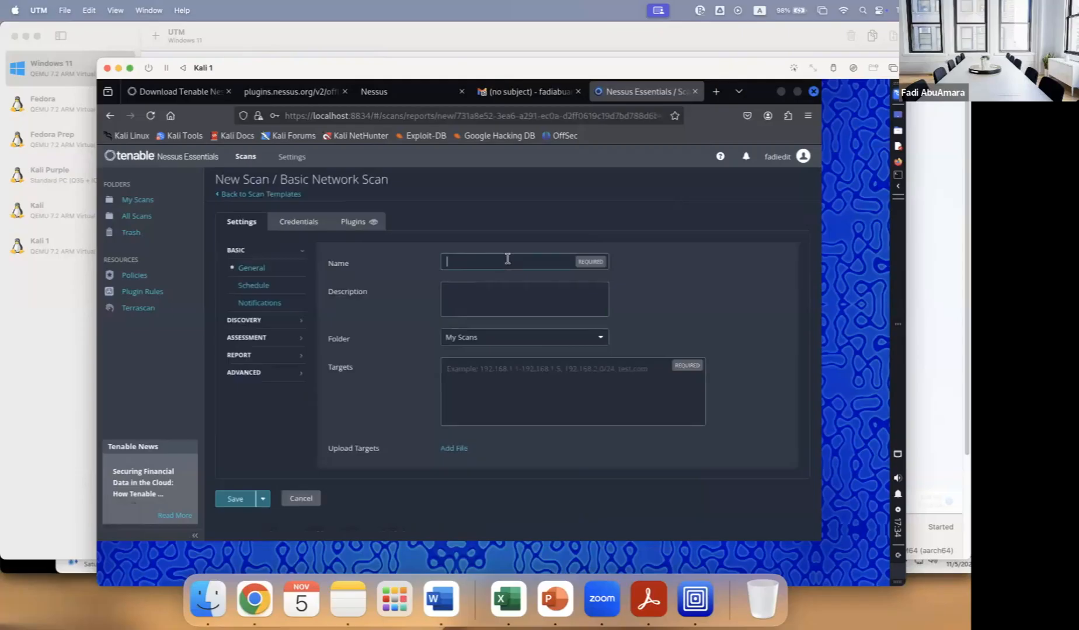
{"action": "type", "text": "Windows 11 VS"}
{"action": "left_click", "coordinate": [443, 607]}
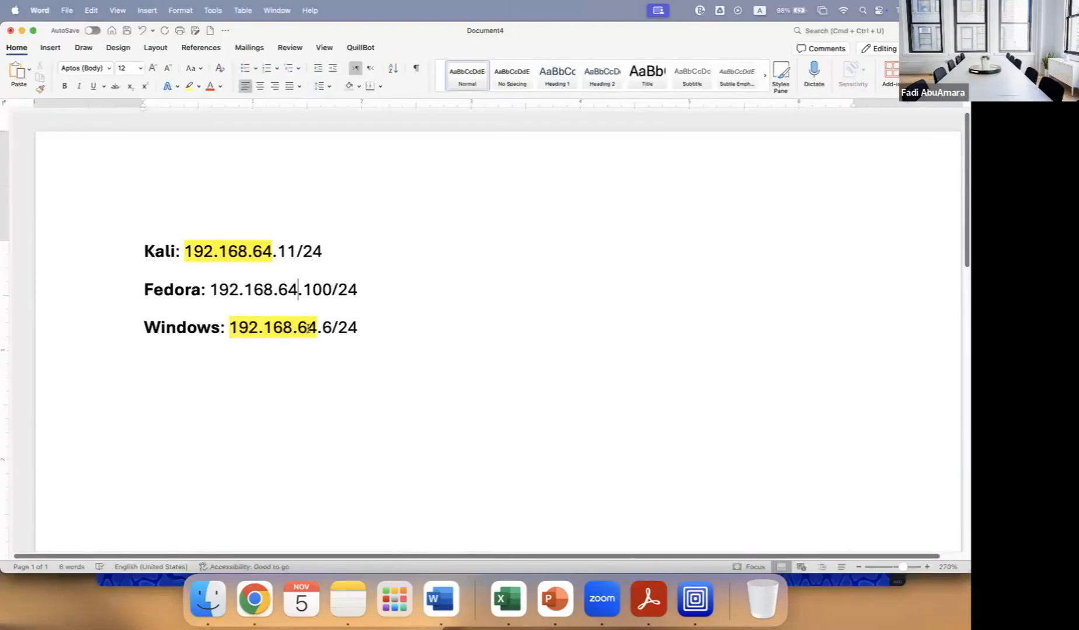
{"action": "left_click", "coordinate": [695, 601]}
{"action": "type", "text": "192.168.64.6"}
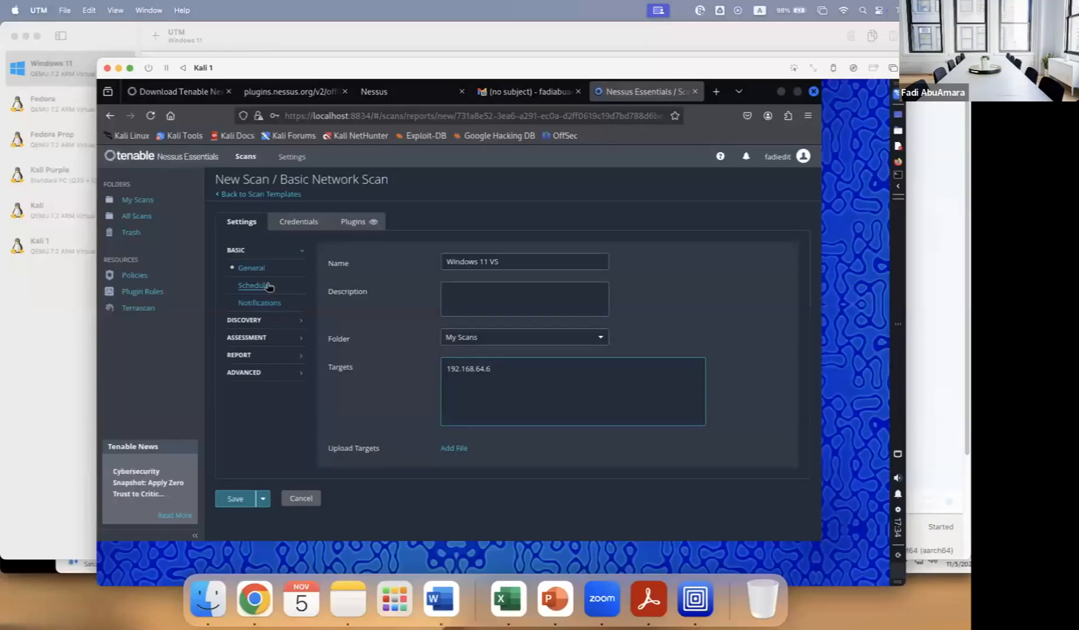
Set the Windows 11 VS scan's assessment type to Scan for all web vulnerabilities (quick).
{"action": "left_click", "coordinate": [270, 338]}
{"action": "left_click", "coordinate": [530, 262]}
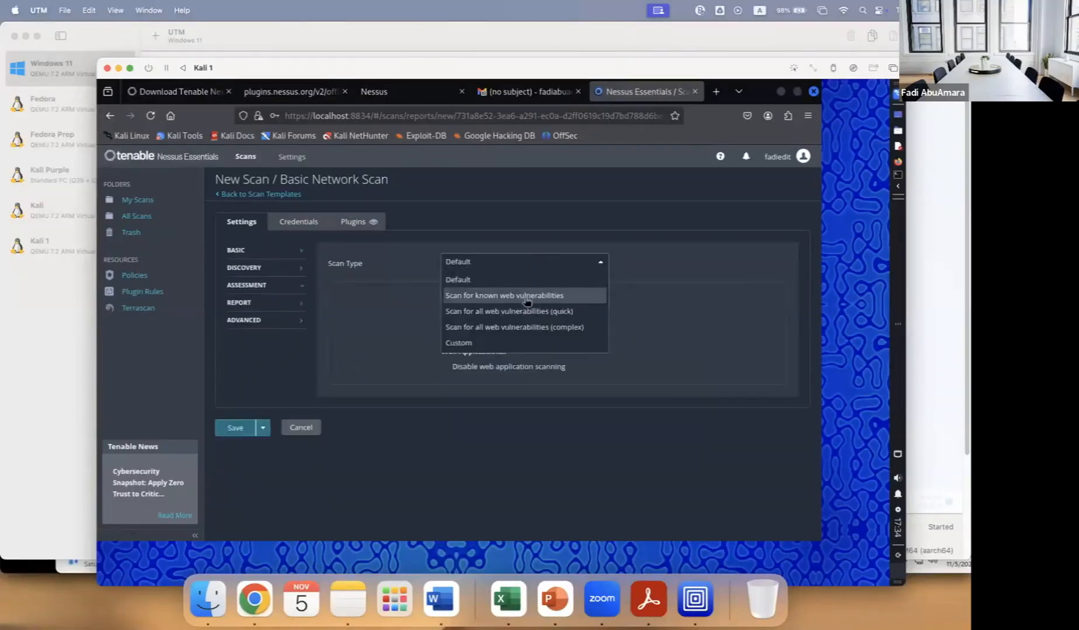
{"action": "left_click", "coordinate": [509, 311]}
Save and launch the Windows 11 VS scan and return to the My Scans list.
{"action": "left_click", "coordinate": [235, 428]}
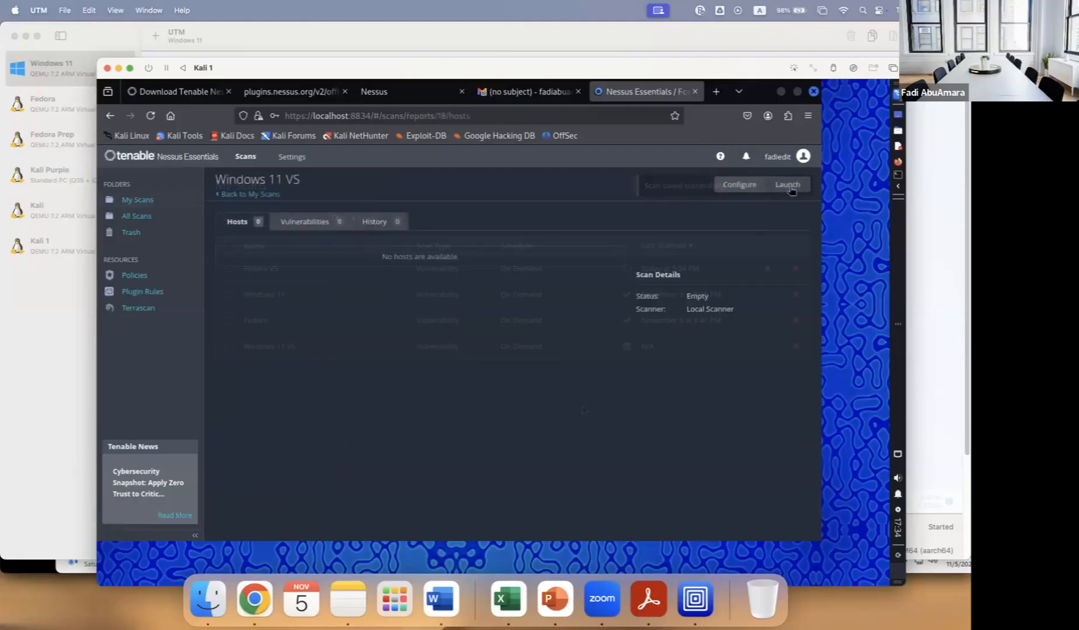
{"action": "left_click", "coordinate": [789, 185]}
{"action": "left_click", "coordinate": [255, 195]}
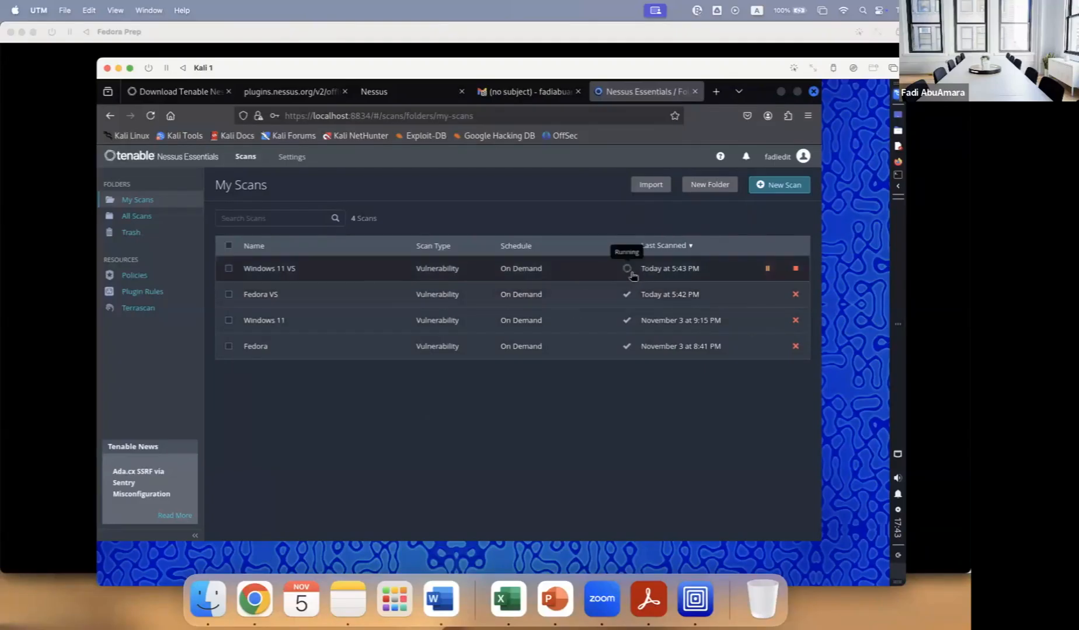
Open the Fedora VS results and read the SSL Certificate Cannot Be Trusted vulnerability, including its solution and output.
{"action": "left_click", "coordinate": [627, 292]}
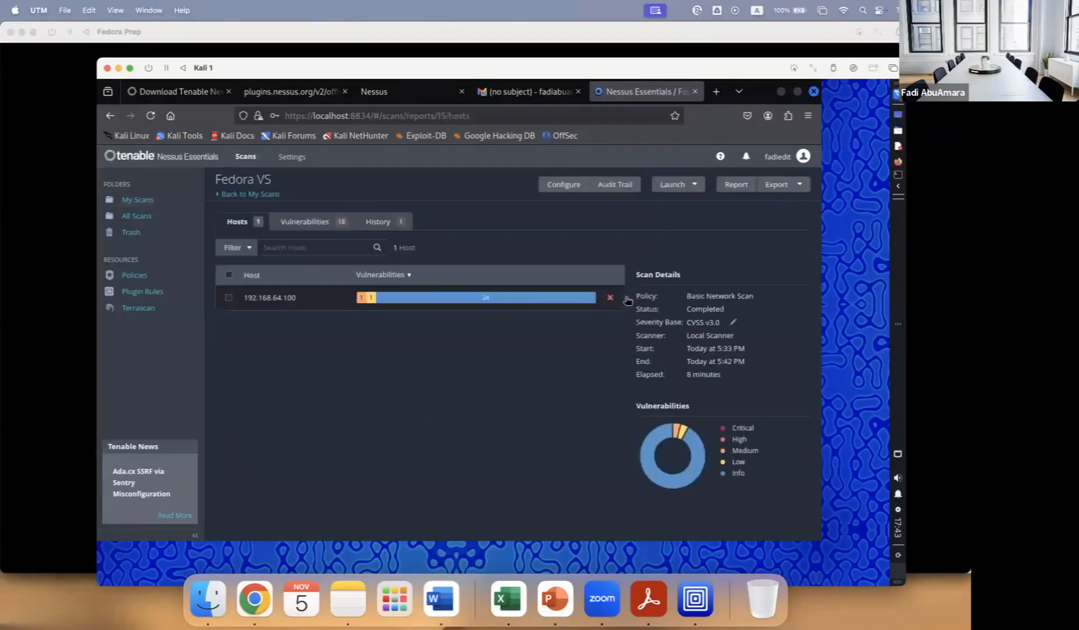
{"action": "left_click", "coordinate": [326, 226]}
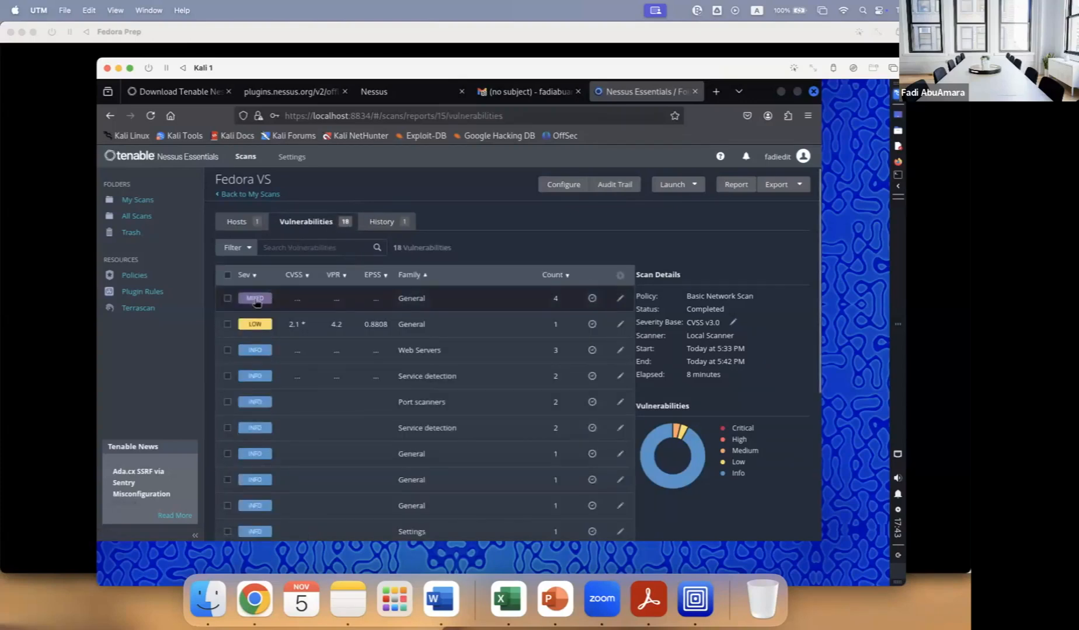
{"action": "left_click", "coordinate": [387, 307]}
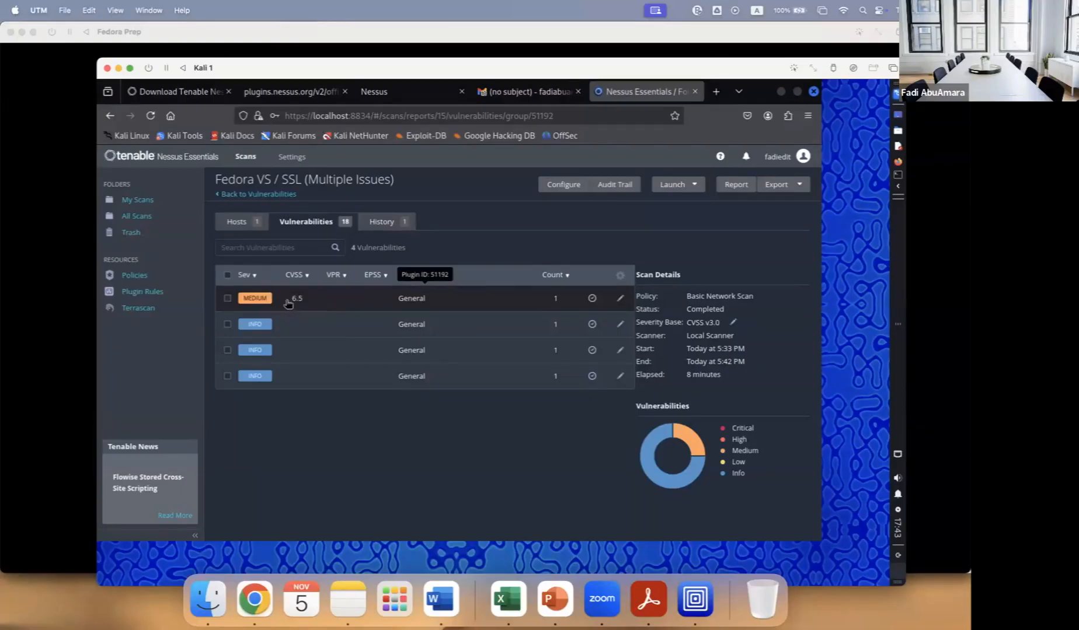
{"action": "left_click", "coordinate": [257, 302]}
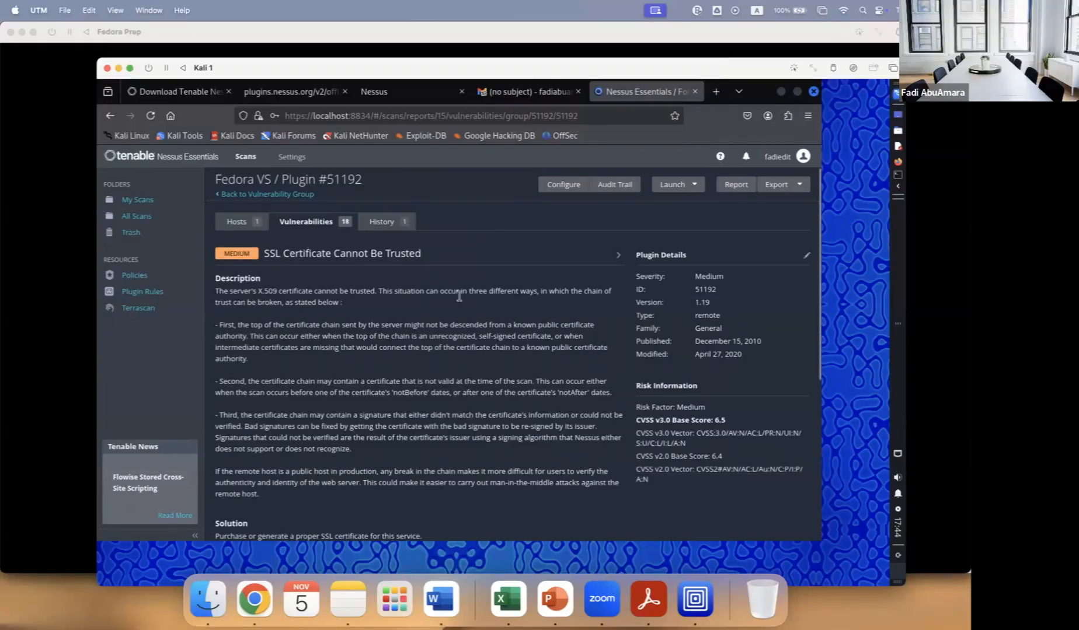
{"action": "scroll", "coordinate": [420, 344], "scroll_direction": "down", "scroll_amount": 3}
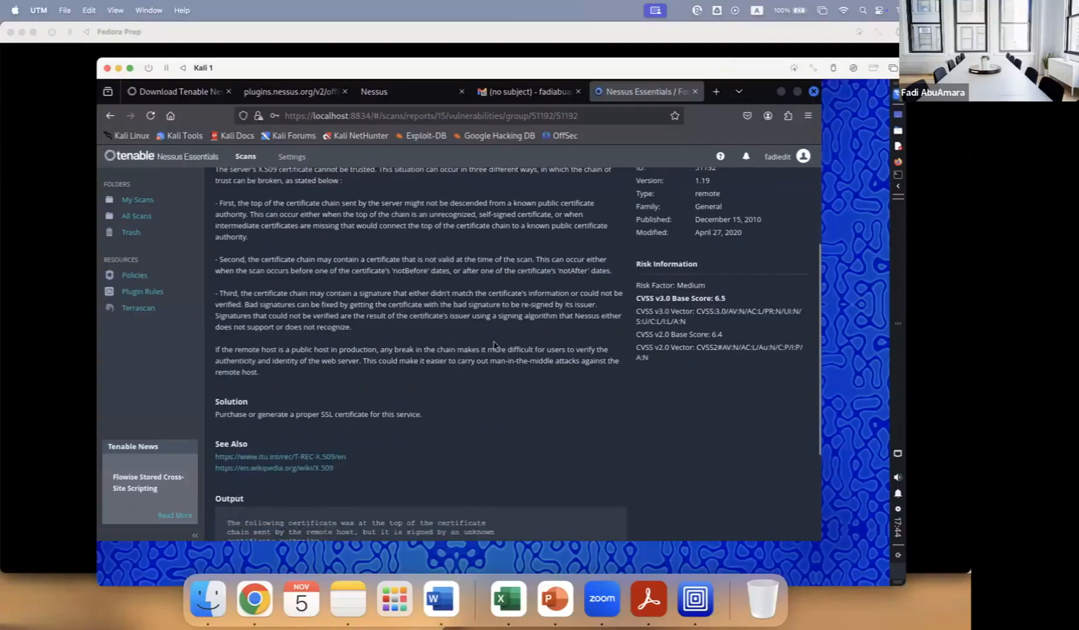
{"action": "scroll", "coordinate": [495, 344], "scroll_direction": "down", "scroll_amount": 2}
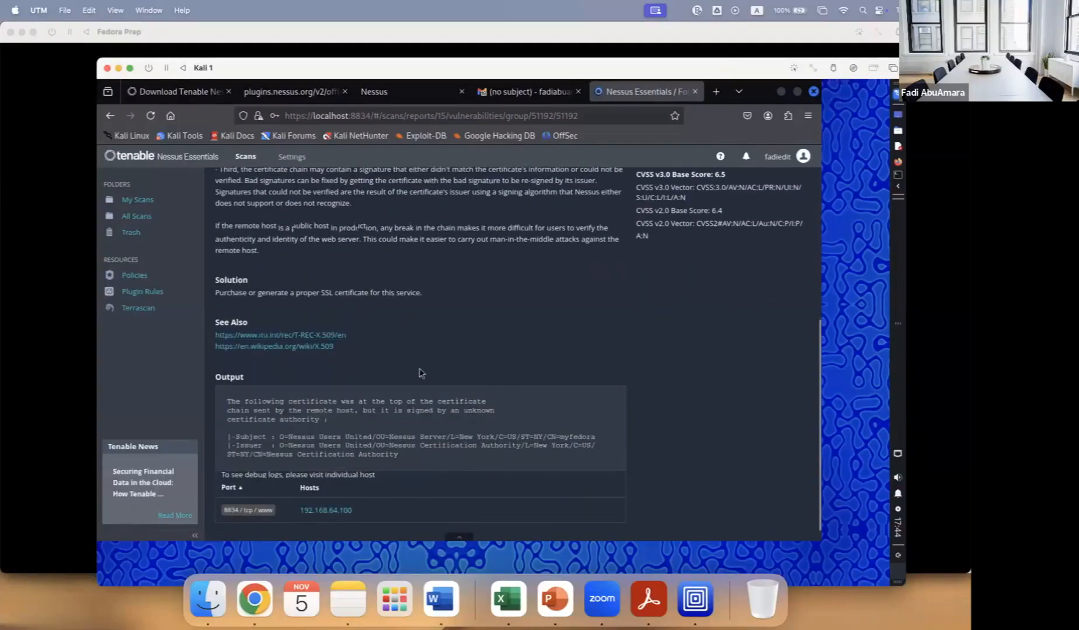
Examine the SSL Certificate Information and SSL Cipher Suites Supported findings, and return to the Fedora VS vulnerability list.
{"action": "key", "text": "alt+Left"}
{"action": "left_click", "coordinate": [332, 325]}
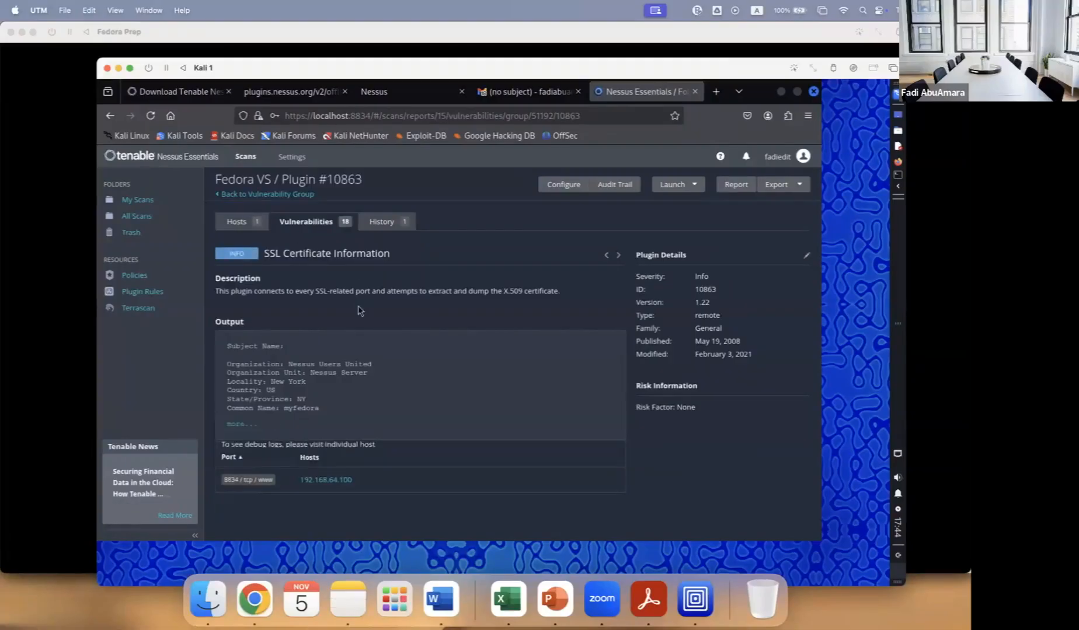
{"action": "left_click", "coordinate": [264, 194]}
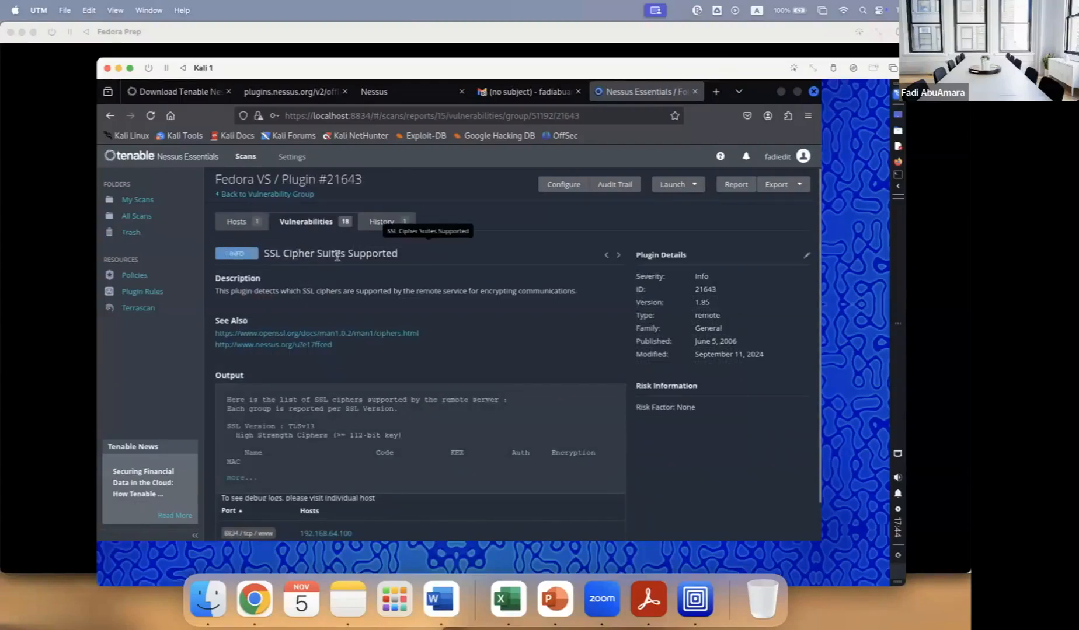
{"action": "left_click", "coordinate": [276, 219]}
Look through the Fedora VS vulnerability list and open the low-severity ICMP Timestamp Request Remote Date Disclosure finding.
{"action": "scroll", "coordinate": [392, 402], "scroll_direction": "down", "scroll_amount": 4}
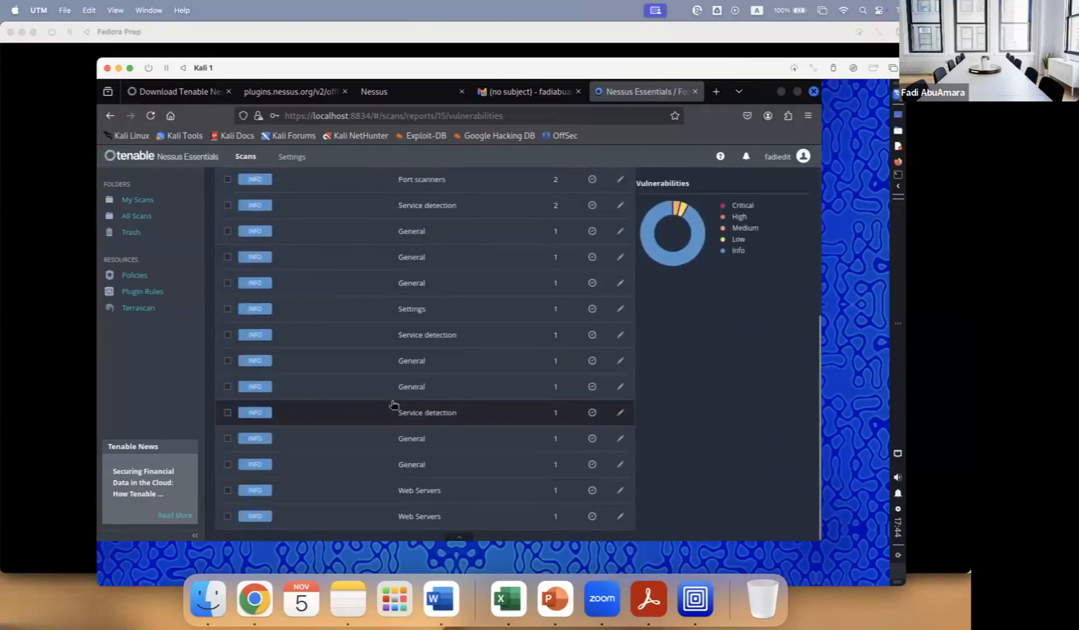
{"action": "scroll", "coordinate": [391, 402], "scroll_direction": "up", "scroll_amount": 4}
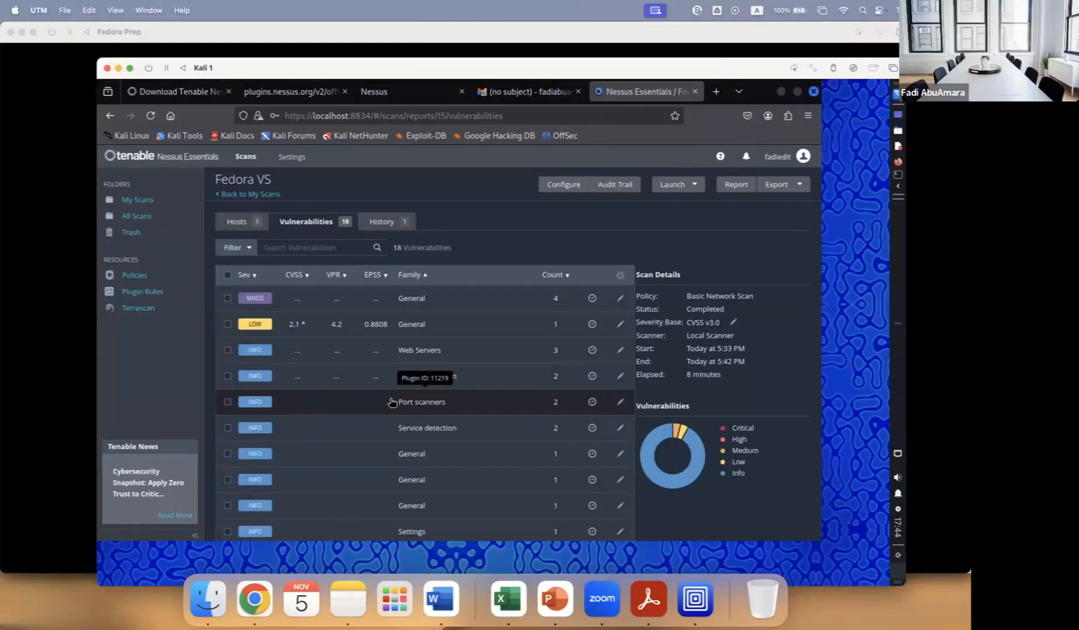
{"action": "left_click", "coordinate": [322, 331]}
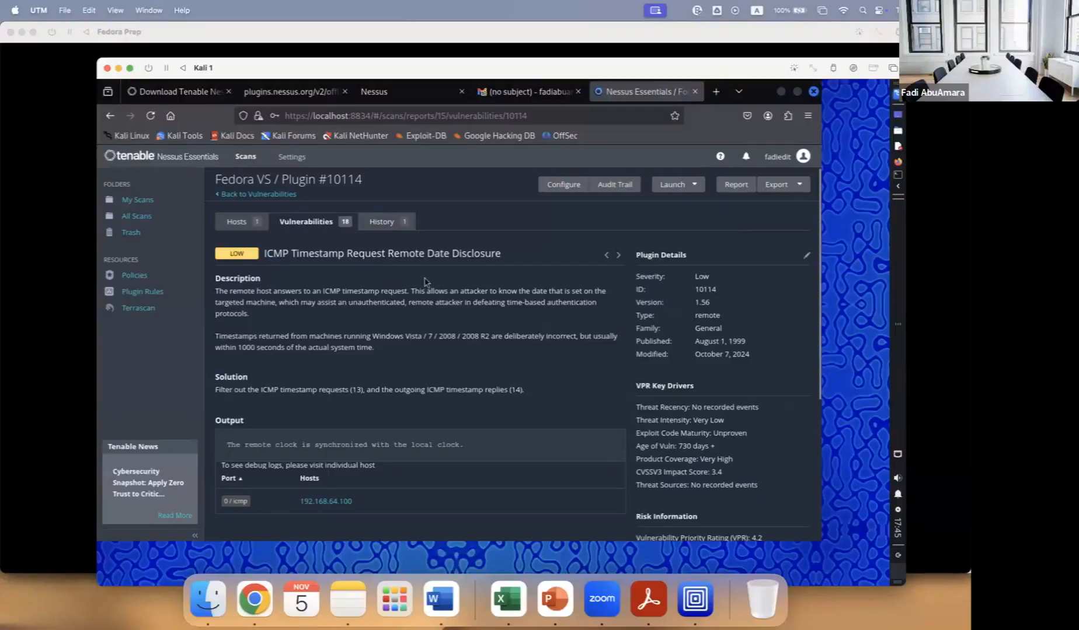
Open the Windows 11 VS scan's vulnerabilities and examine the detected address in the Ethernet MAC Addresses finding.
{"action": "left_click", "coordinate": [138, 200]}
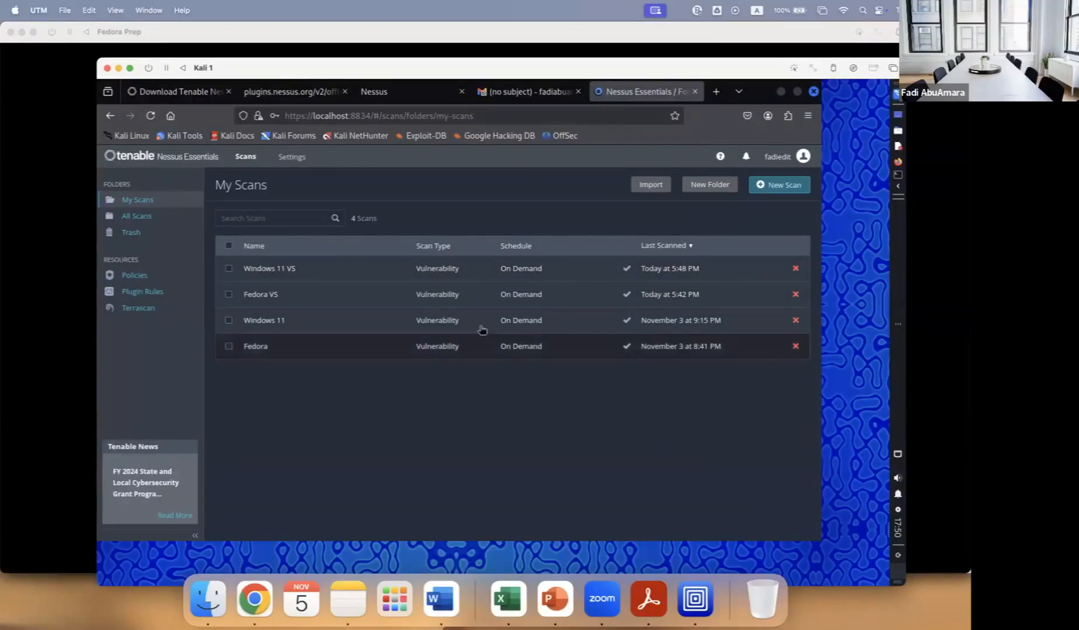
{"action": "left_click", "coordinate": [629, 274]}
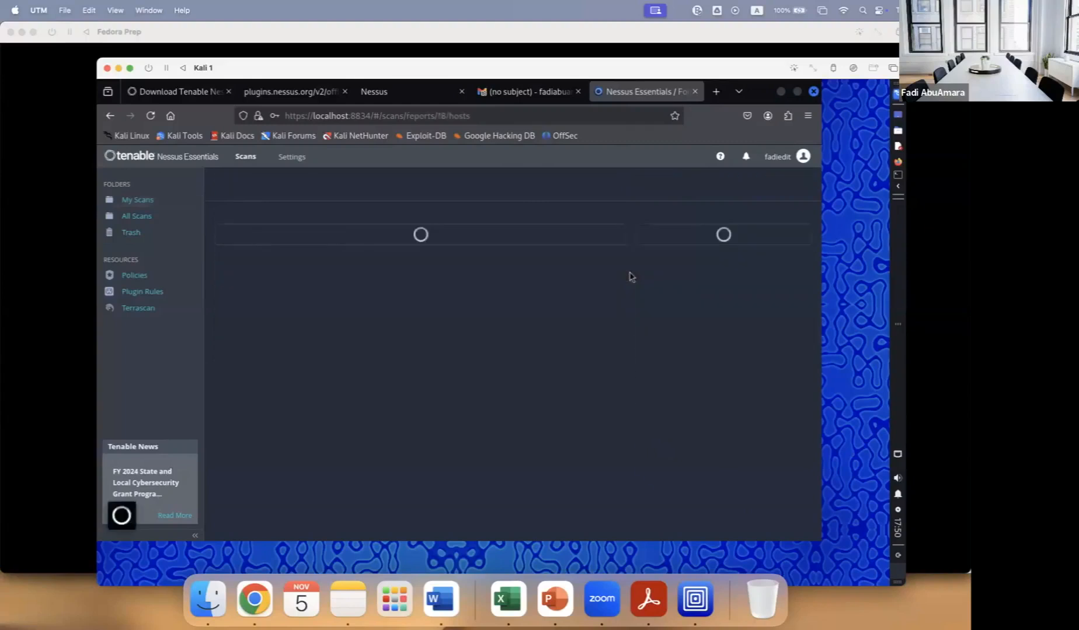
{"action": "left_click", "coordinate": [326, 228]}
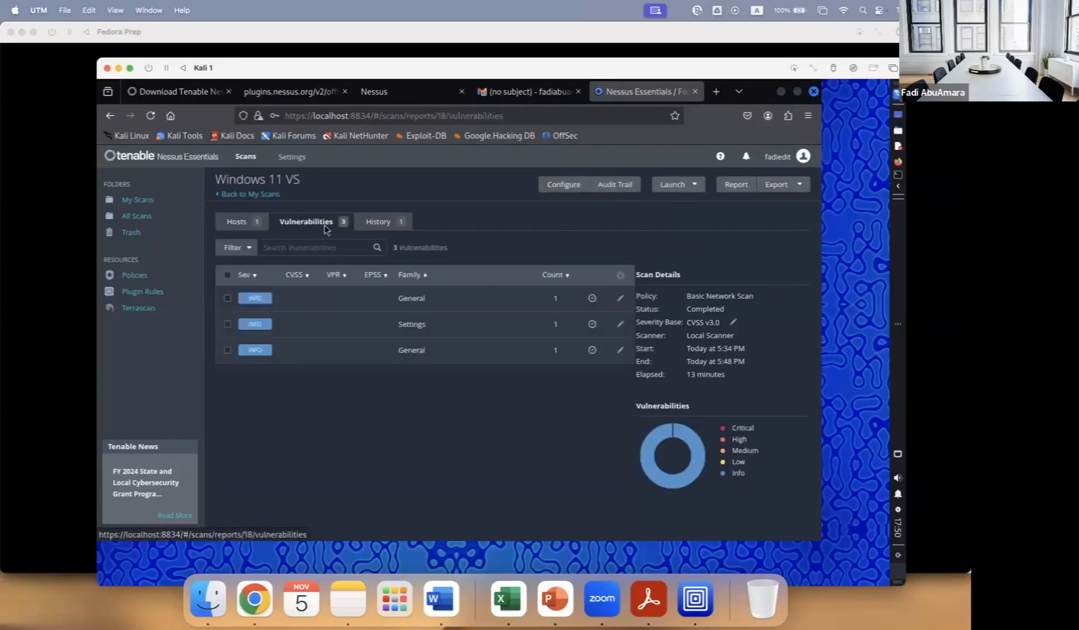
{"action": "left_click", "coordinate": [293, 297]}
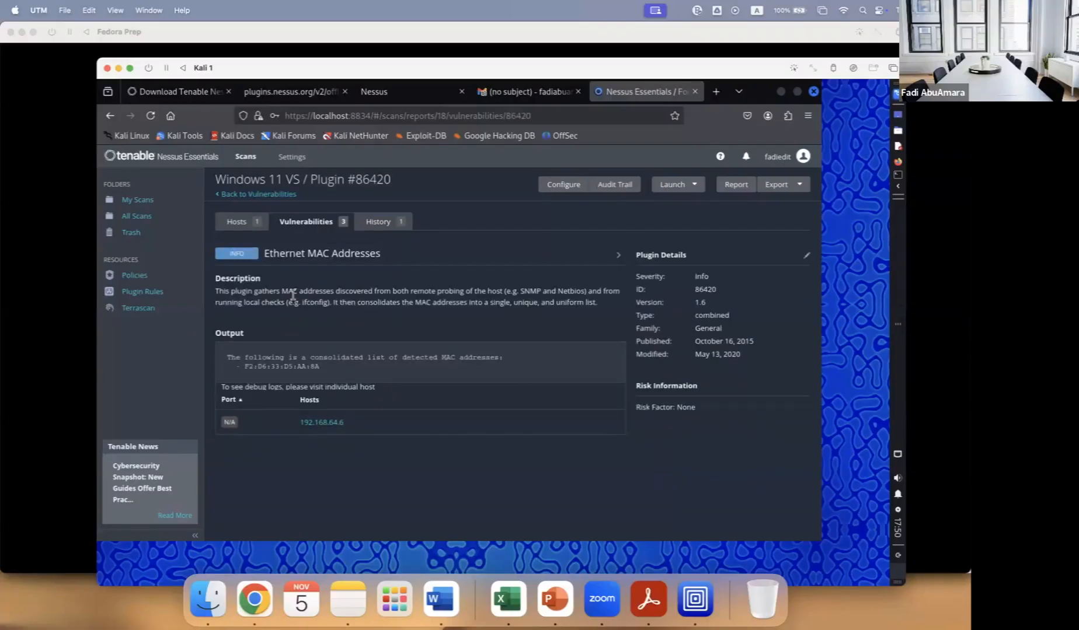
{"action": "left_click_drag", "start_coordinate": [241, 367], "coordinate": [330, 374]}
Examine the Nessus Scan Information finding and return to the Windows 11 VS vulnerability list.
{"action": "left_click", "coordinate": [258, 194]}
{"action": "left_click", "coordinate": [283, 325]}
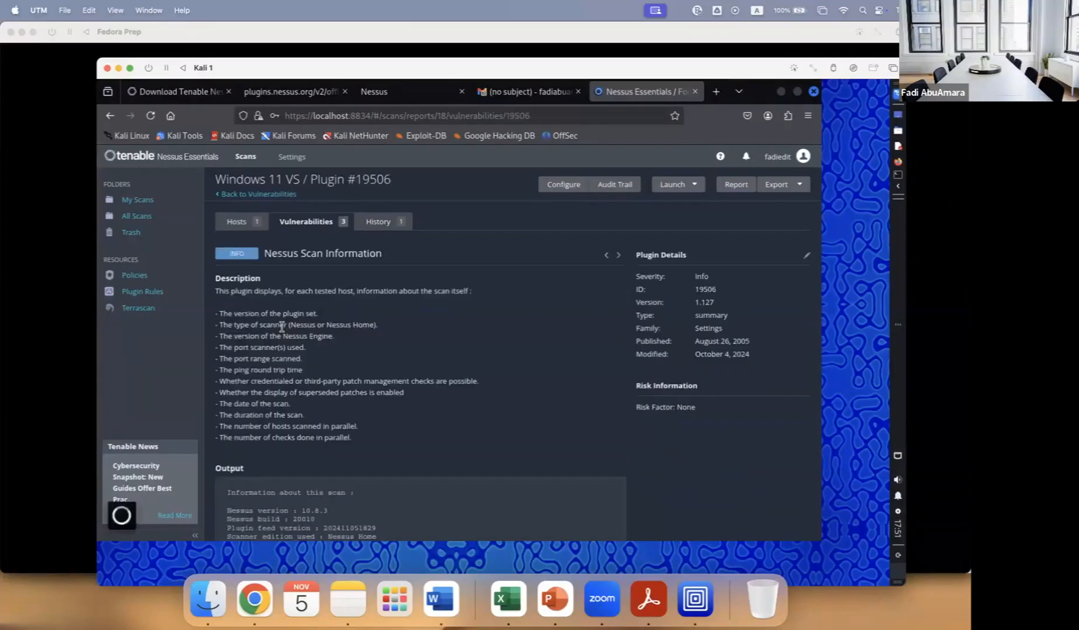
{"action": "left_click", "coordinate": [255, 194]}
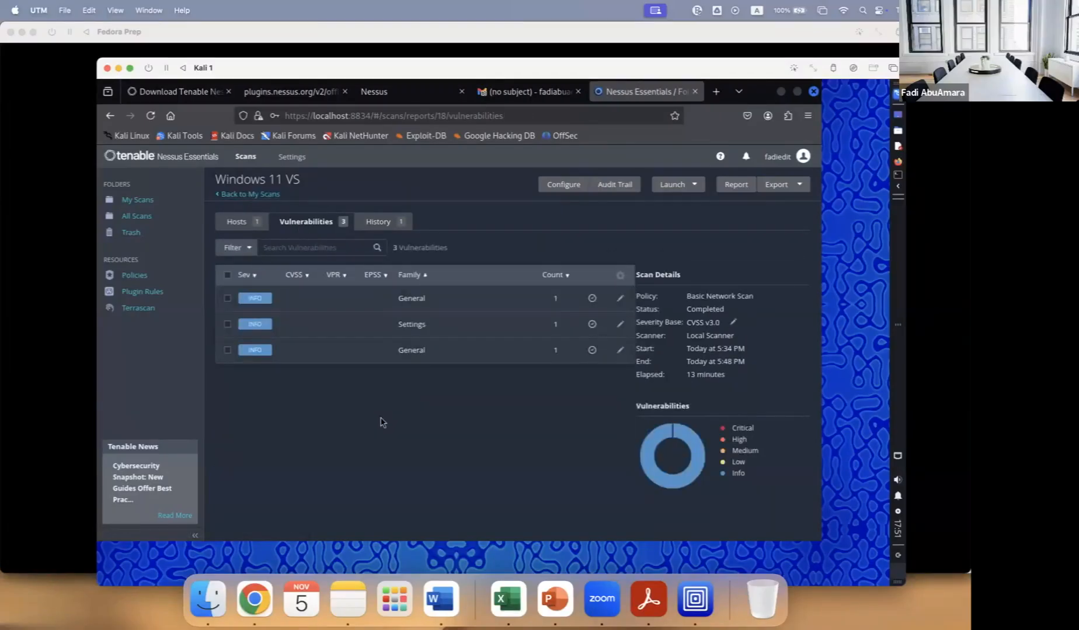